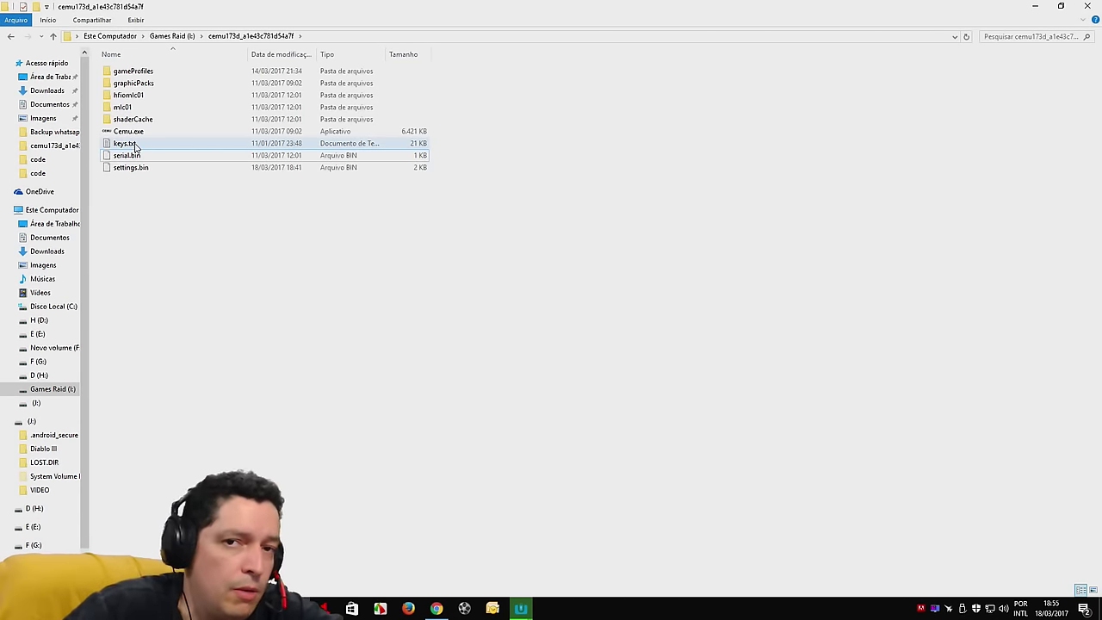
Launch Cemu from its folder and bring up the file selection for loading a game from the WIIU folder.
{"action": "left_click", "coordinate": [125, 144]}
{"action": "double_click", "coordinate": [130, 132]}
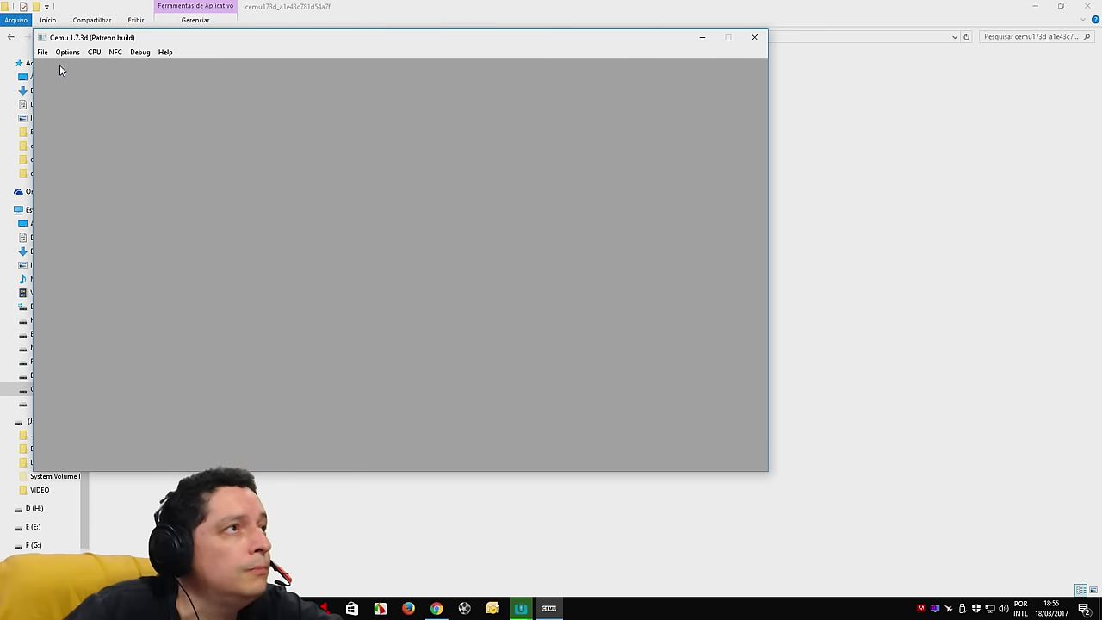
{"action": "left_click", "coordinate": [43, 52]}
{"action": "left_click", "coordinate": [59, 66]}
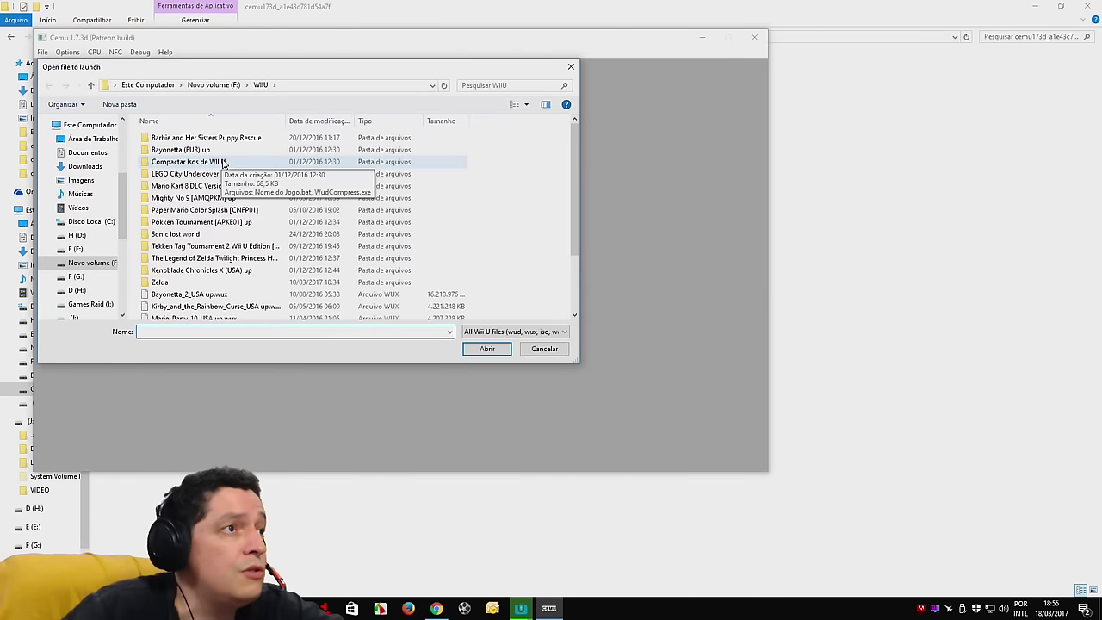
{"action": "scroll", "coordinate": [277, 261], "scroll_direction": "down", "scroll_amount": 3}
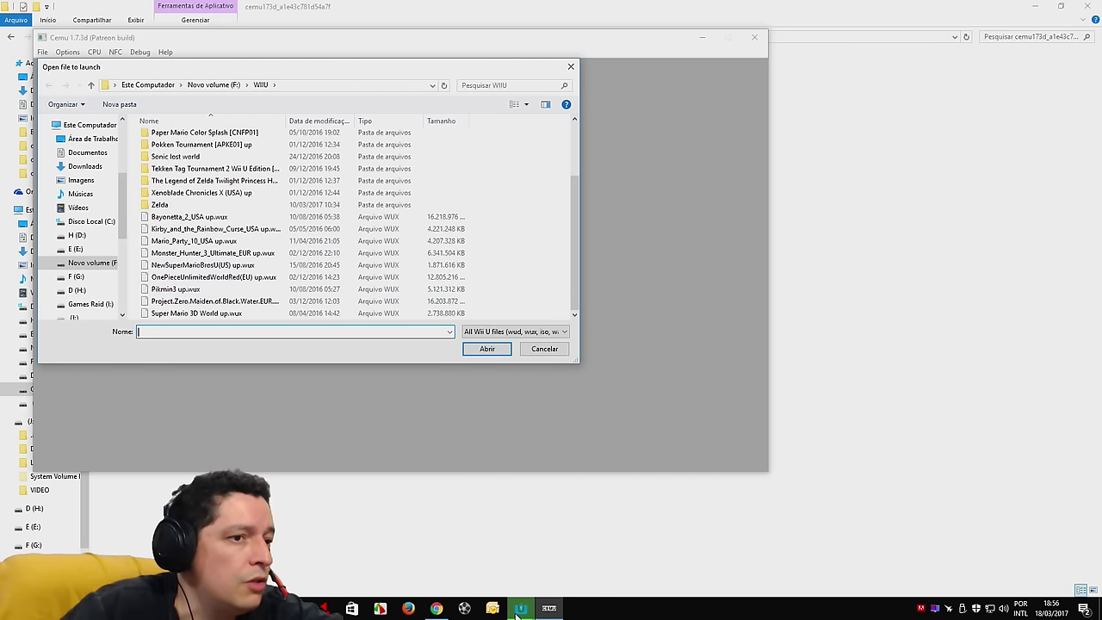
Switch to Wii U USB Helper, dismiss the download notice, review the actions for New SUPER MARIO BROS. U and minimize the window.
{"action": "left_click", "coordinate": [555, 560]}
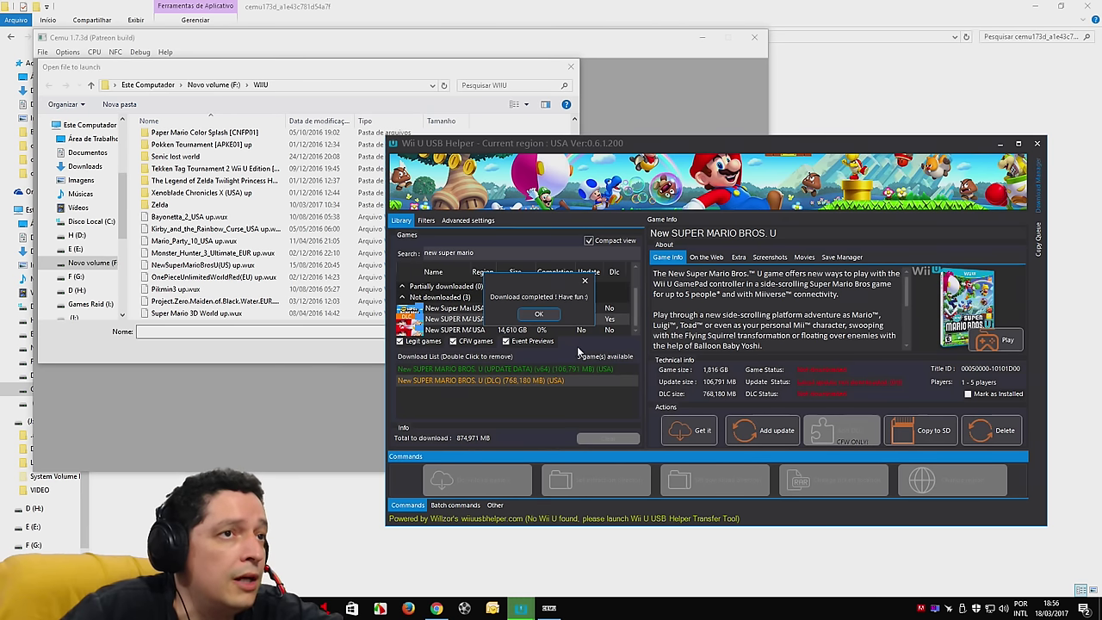
{"action": "left_click", "coordinate": [539, 314]}
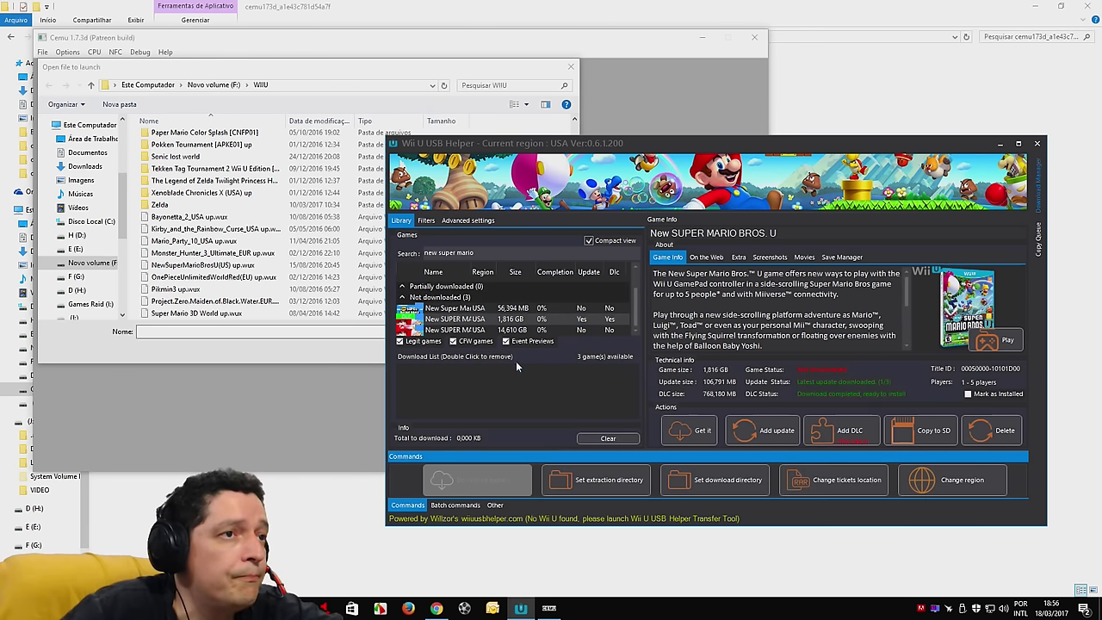
{"action": "left_click", "coordinate": [451, 320]}
{"action": "right_click", "coordinate": [475, 319]}
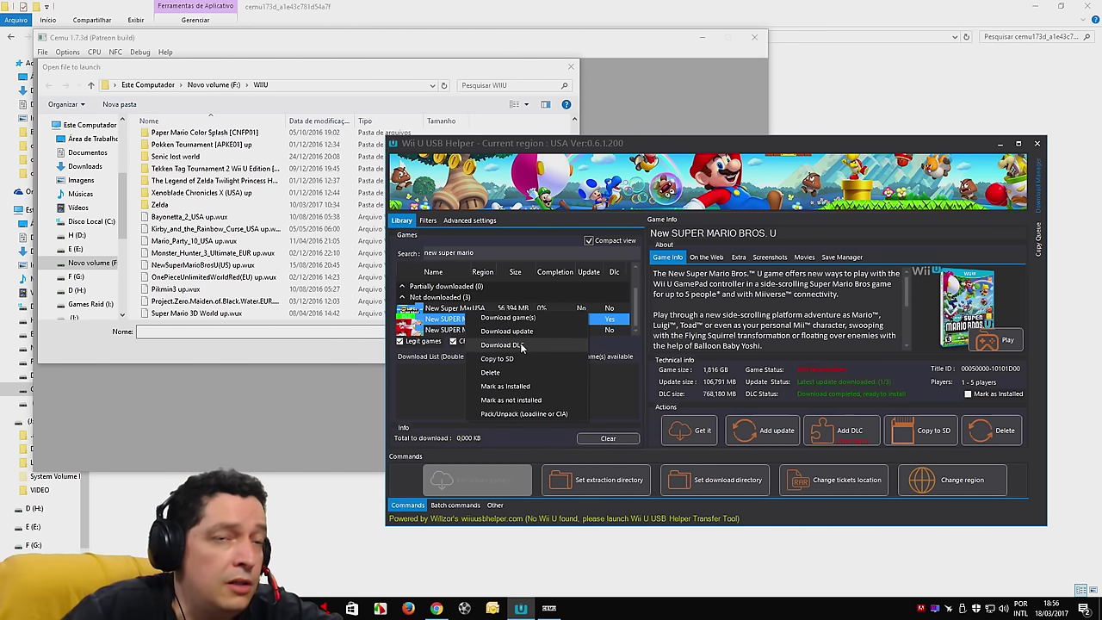
{"action": "left_click", "coordinate": [445, 322]}
{"action": "left_click", "coordinate": [217, 355]}
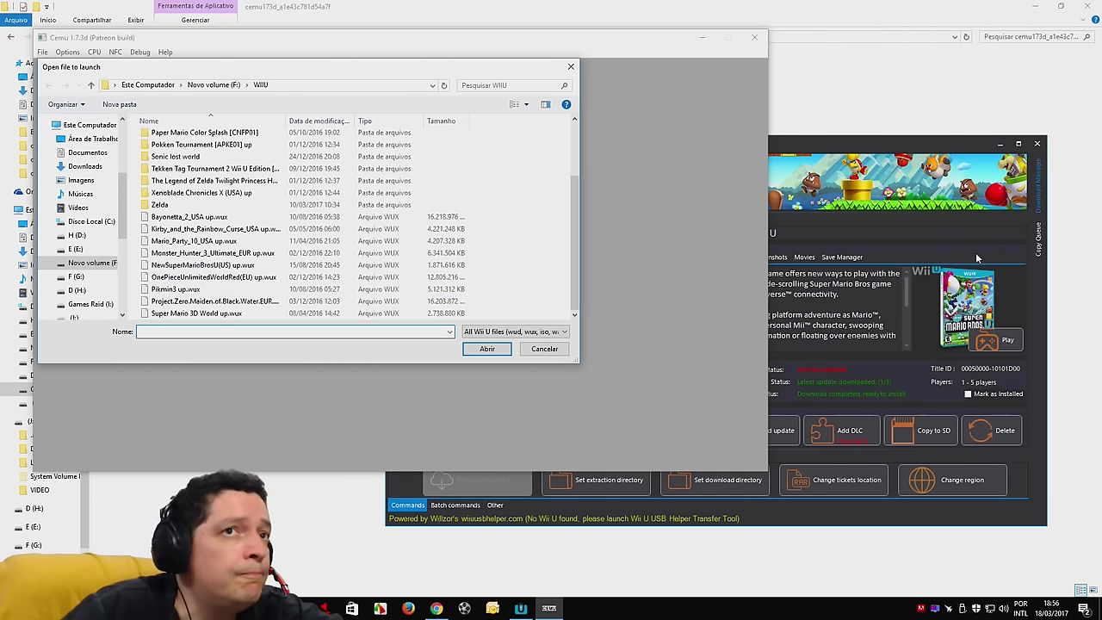
{"action": "left_click", "coordinate": [999, 144]}
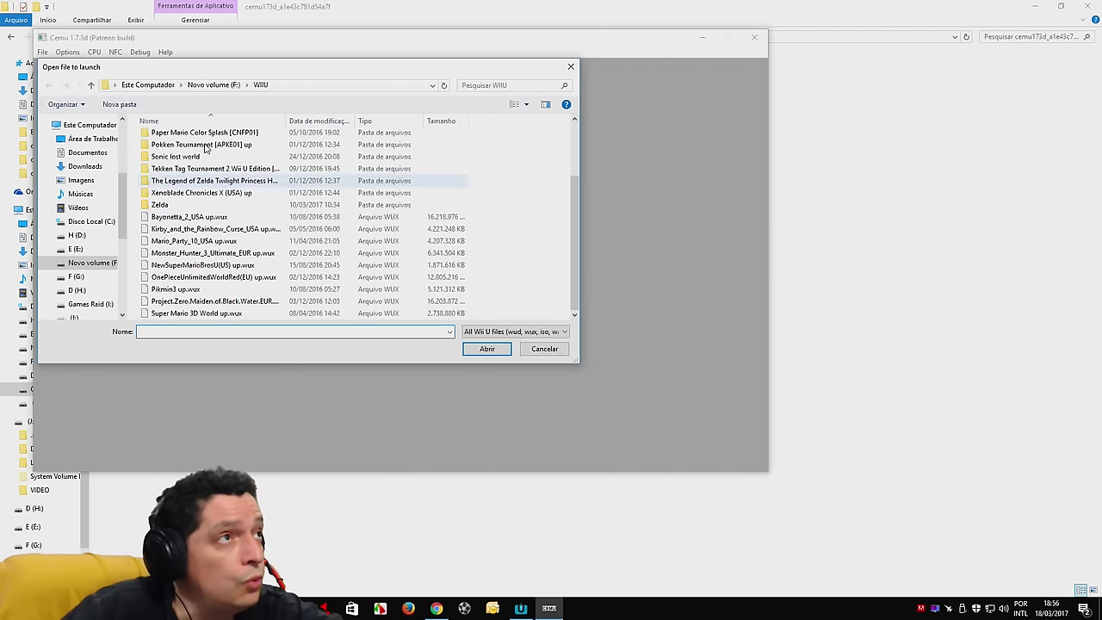
Load NewSuperMarioBrosU(US) up.wux in Cemu so the game starts once, and close the emulator.
{"action": "left_click_drag", "start_coordinate": [206, 69], "coordinate": [276, 78]}
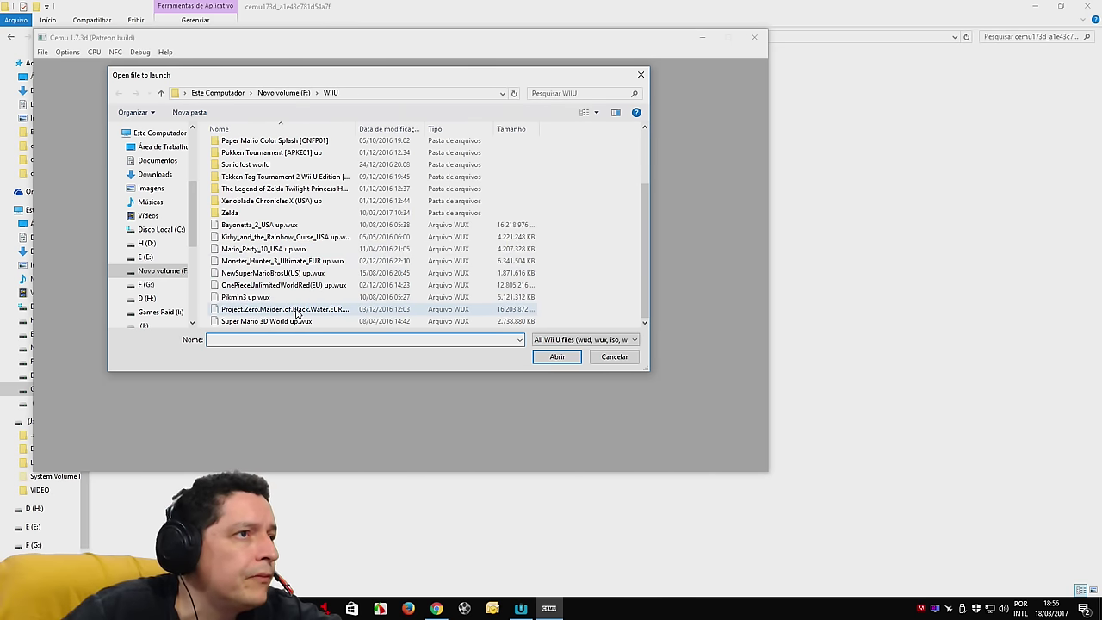
{"action": "left_click", "coordinate": [267, 273]}
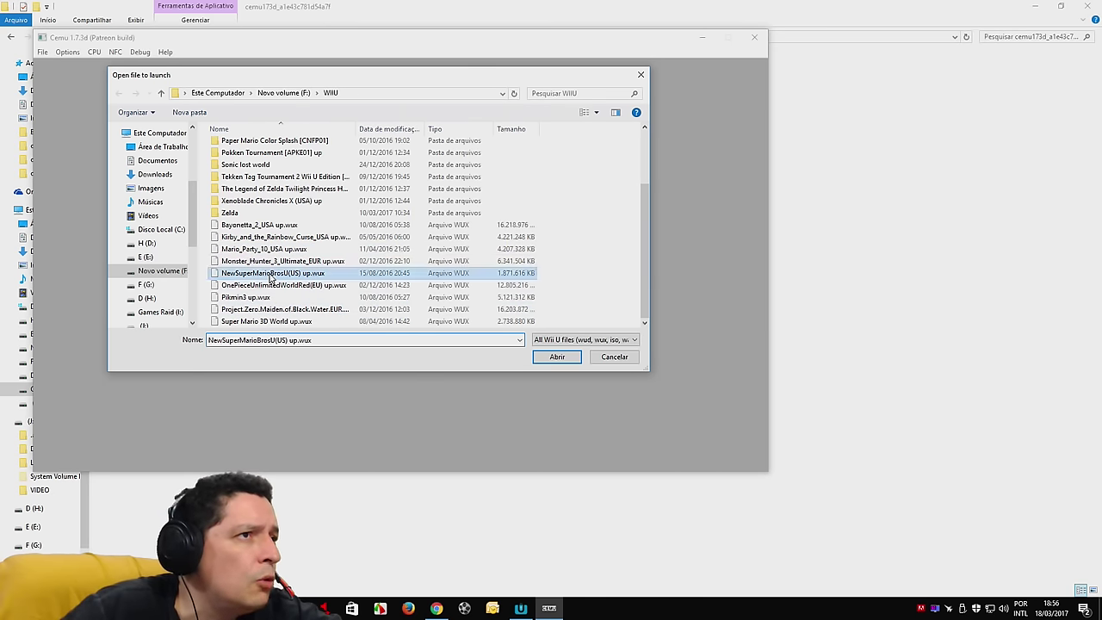
{"action": "left_click", "coordinate": [575, 362]}
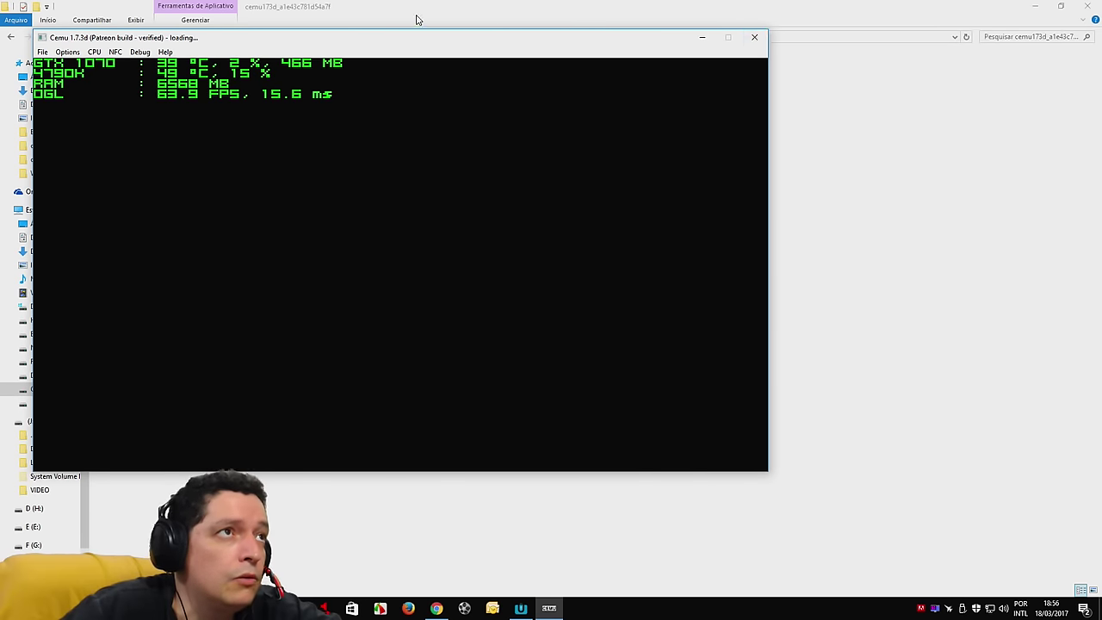
{"action": "left_click_drag", "start_coordinate": [298, 38], "coordinate": [556, 74]}
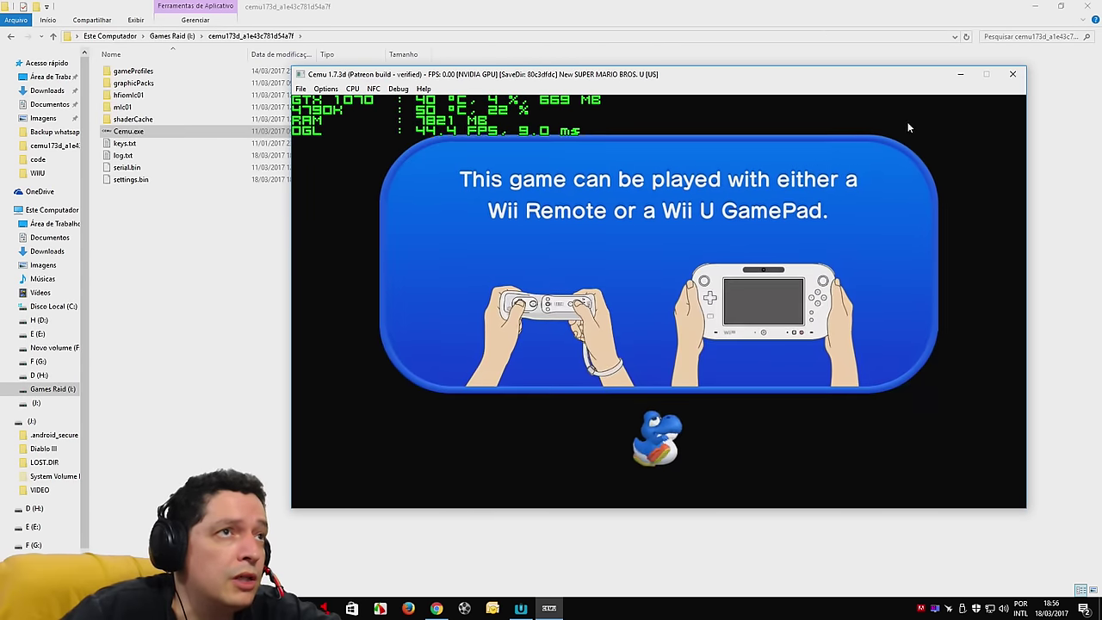
{"action": "left_click", "coordinate": [1013, 74]}
Open log.txt and copy the folder ID 10101D00 from the end of the update storage path.
{"action": "double_click", "coordinate": [125, 155]}
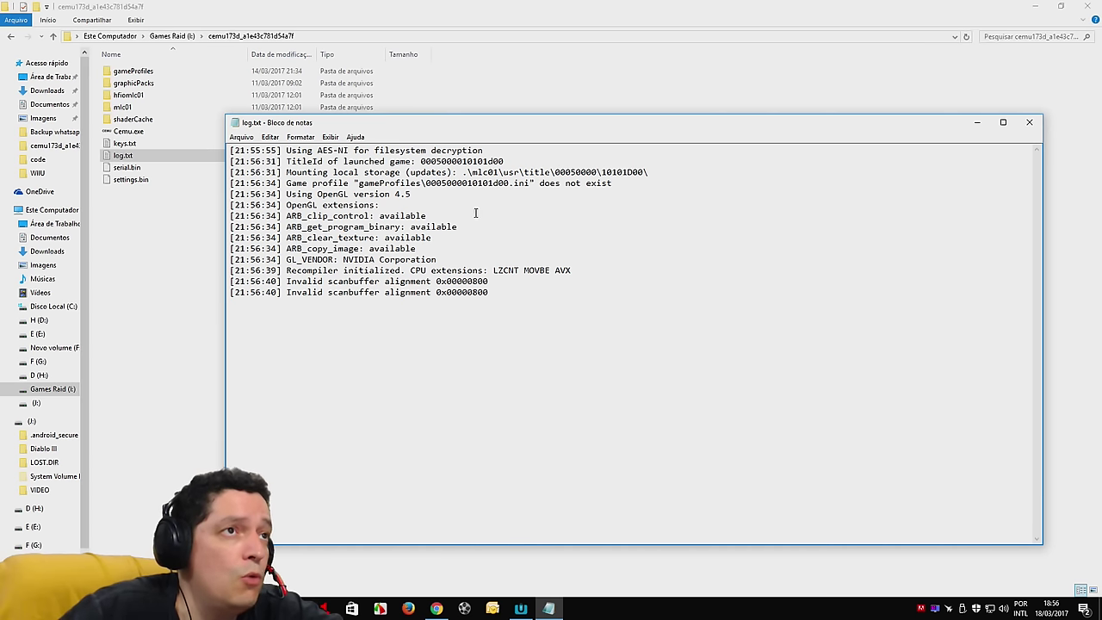
{"action": "left_click_drag", "start_coordinate": [469, 172], "coordinate": [561, 173]}
{"action": "left_click", "coordinate": [657, 175]}
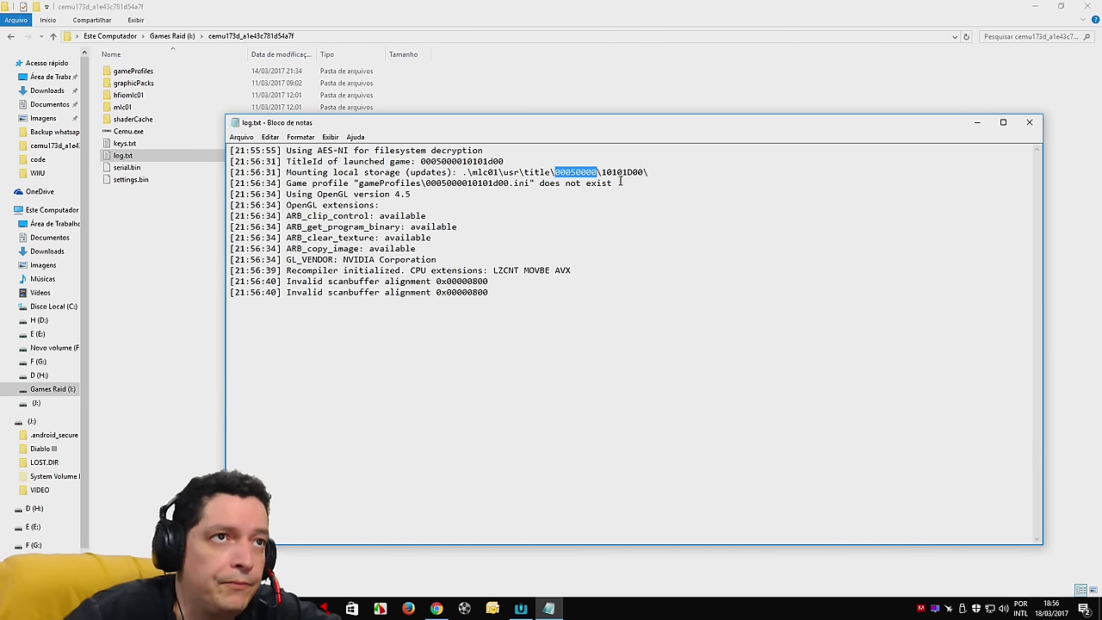
{"action": "left_click_drag", "start_coordinate": [600, 172], "coordinate": [646, 172]}
{"action": "key", "text": "ctrl+c"}
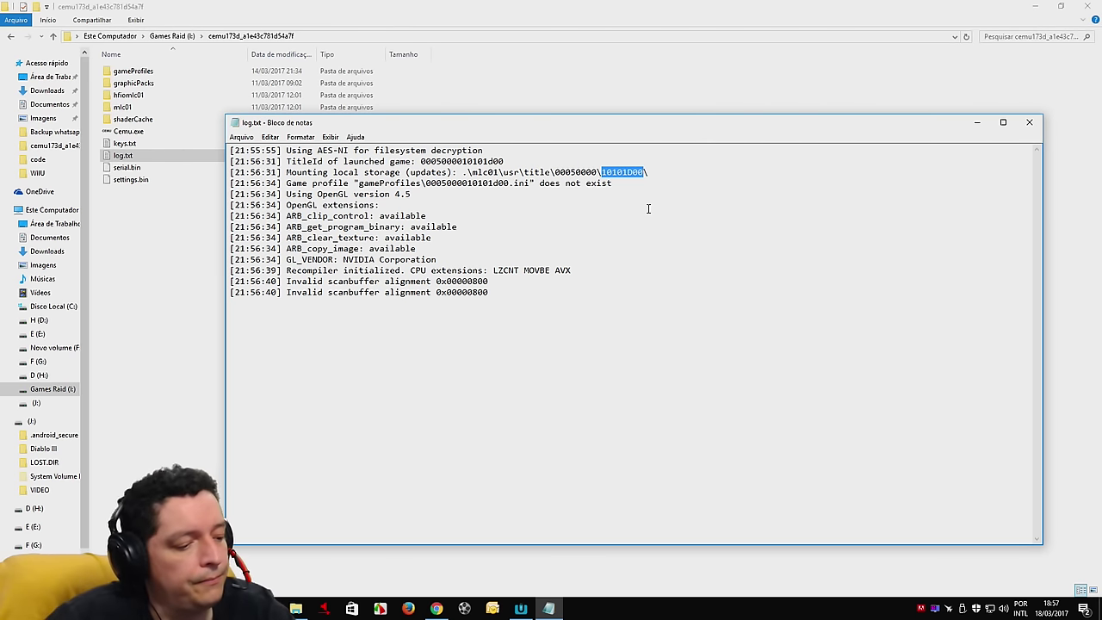
Go to the folder mlc01\usr\title\00050000 inside the Cemu directory.
{"action": "left_click", "coordinate": [127, 109]}
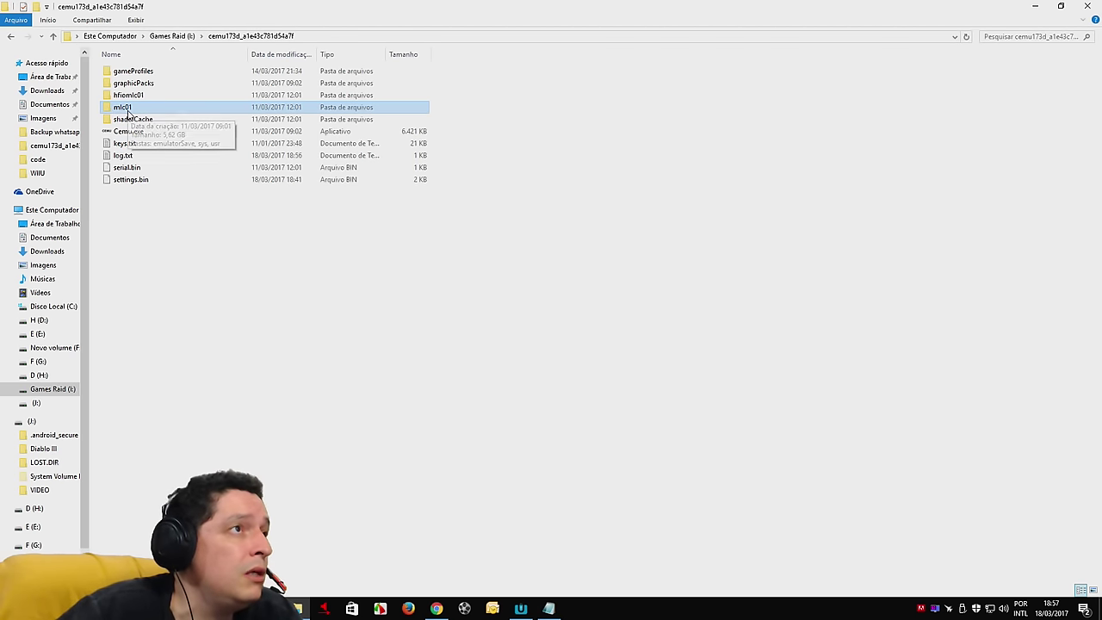
{"action": "double_click", "coordinate": [127, 112]}
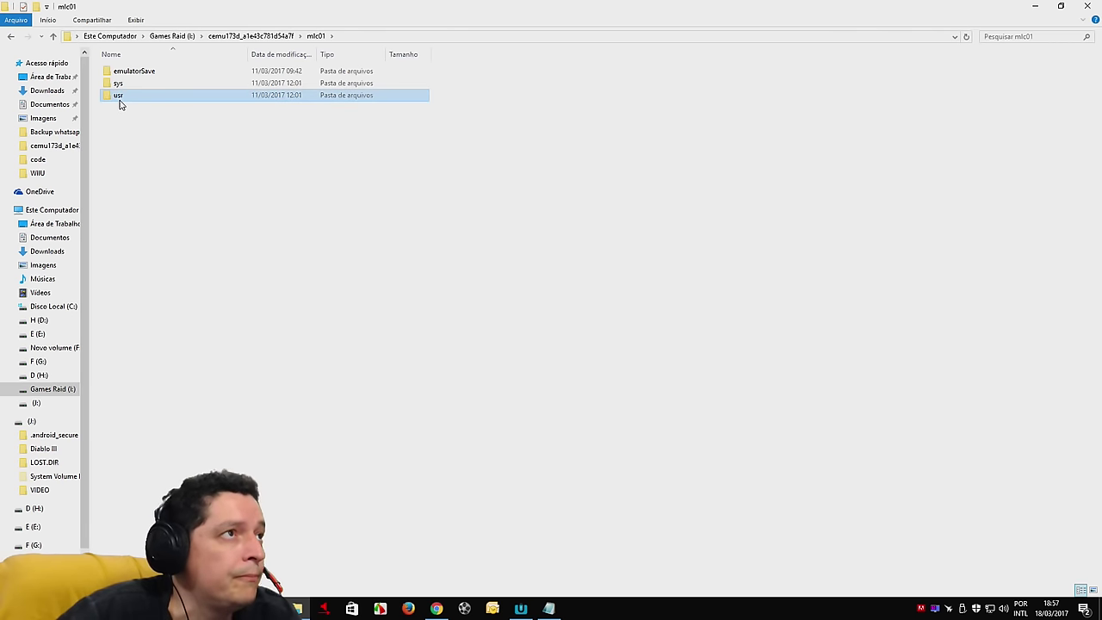
{"action": "double_click", "coordinate": [120, 97]}
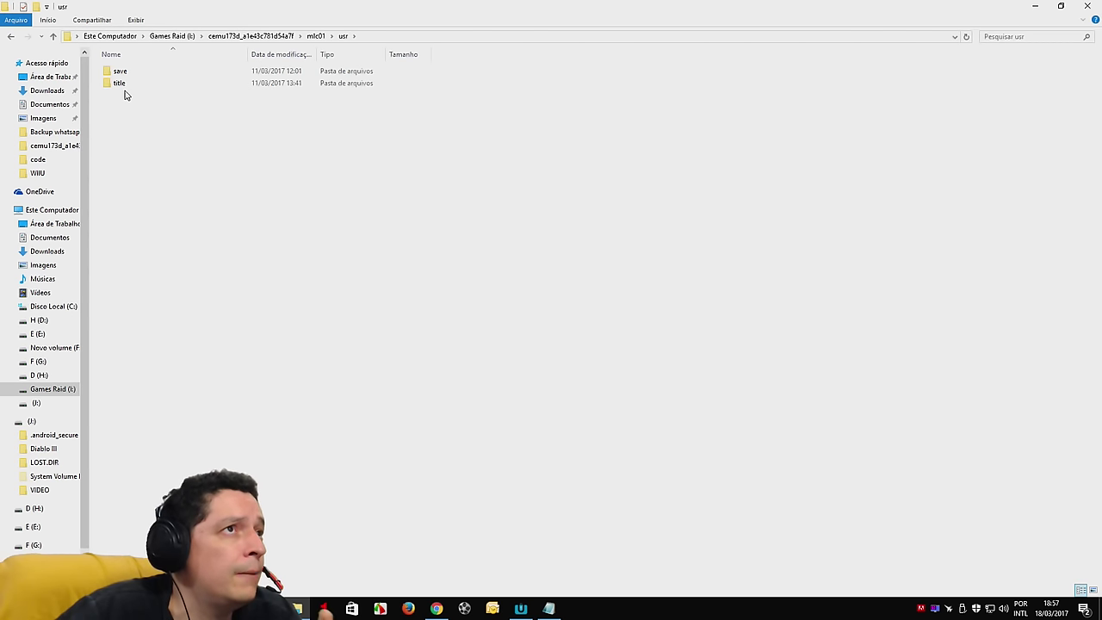
{"action": "double_click", "coordinate": [120, 87]}
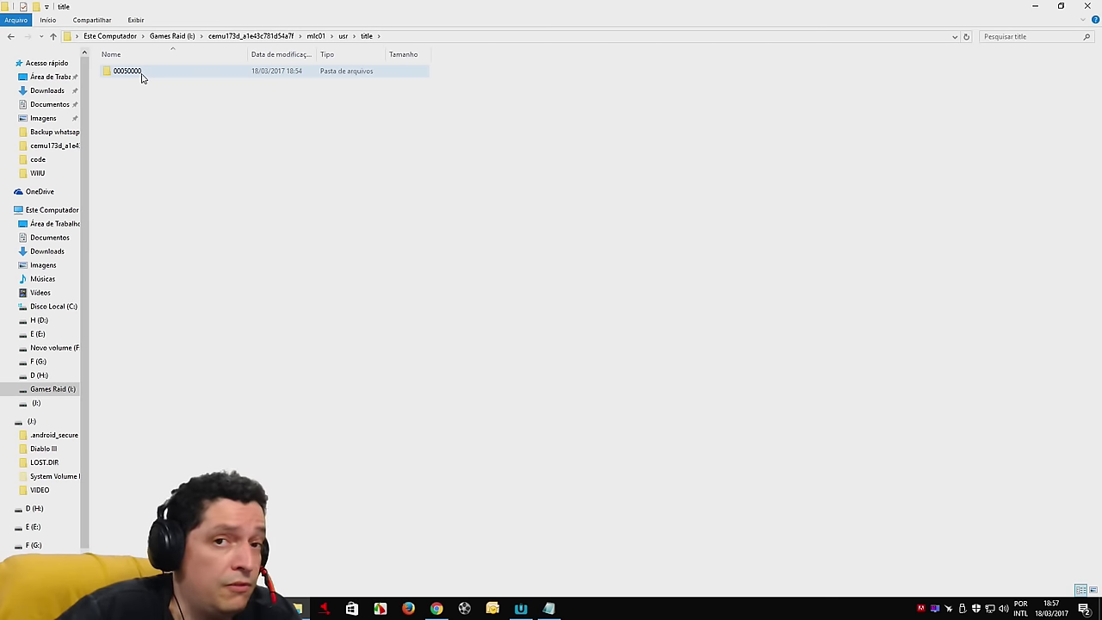
{"action": "double_click", "coordinate": [141, 74]}
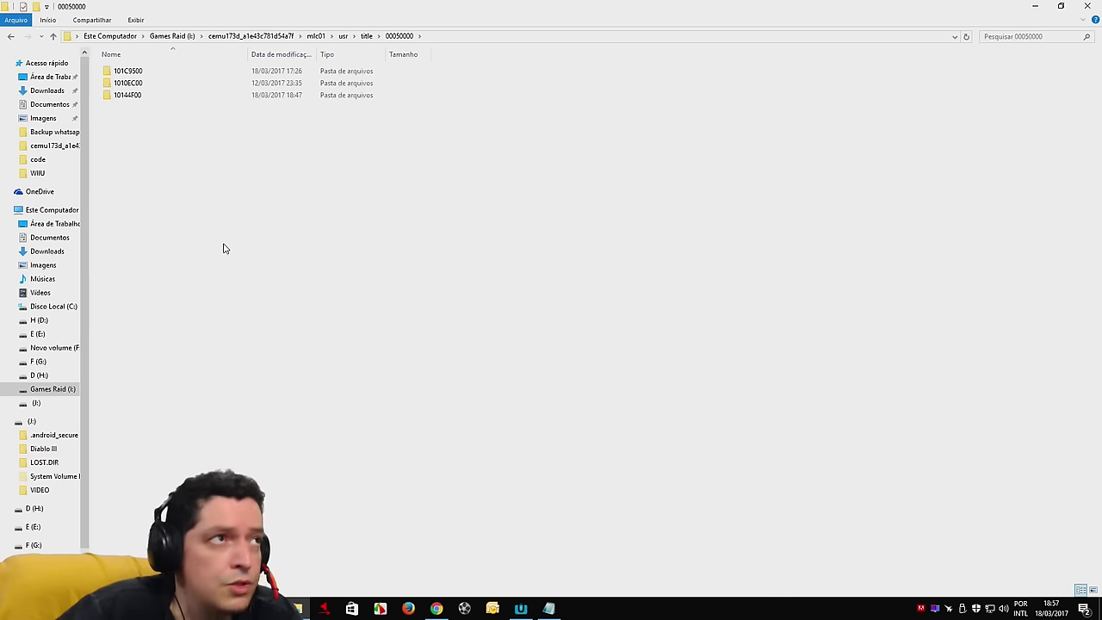
Create a folder in 00050000 named with the copied ID, 10101D00.
{"action": "right_click", "coordinate": [210, 194]}
{"action": "mouse_move", "coordinate": [315, 318]}
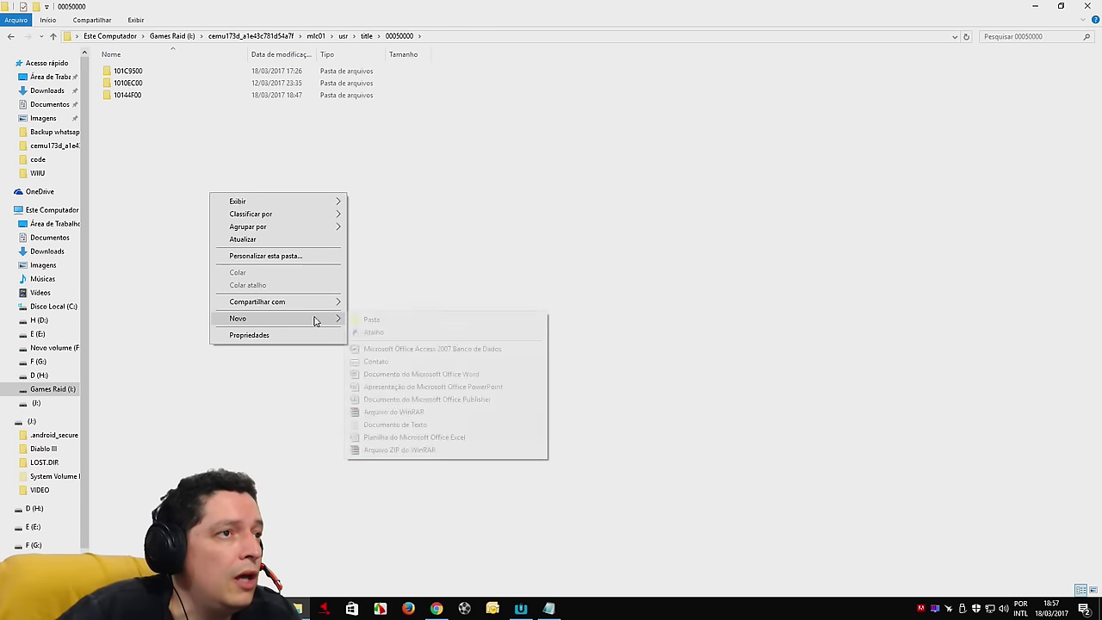
{"action": "left_click", "coordinate": [361, 321]}
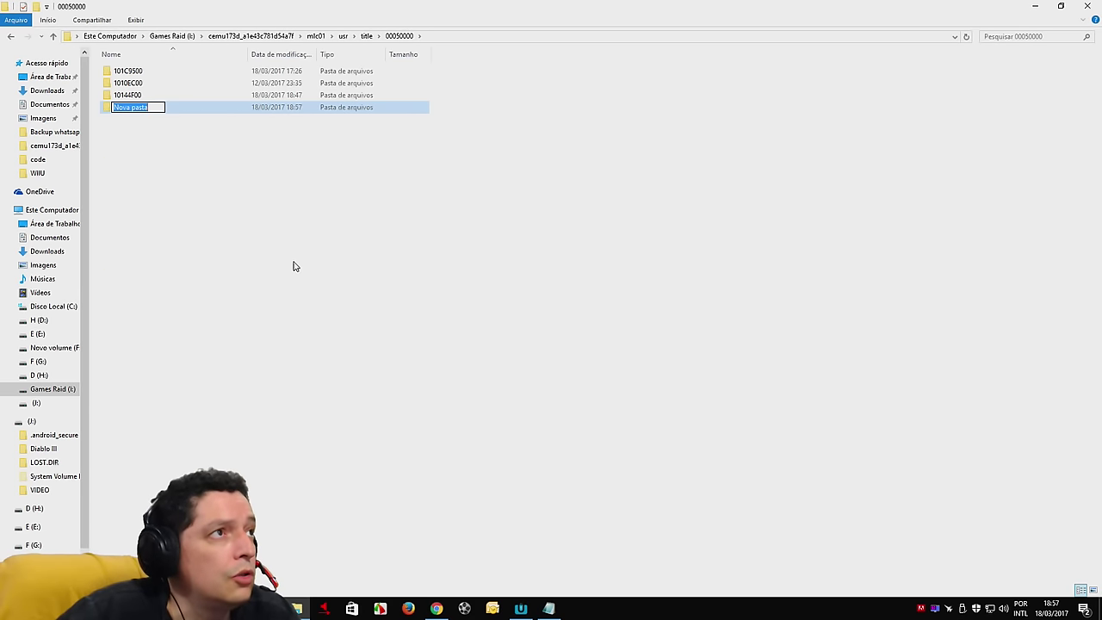
{"action": "key", "text": "ctrl+v"}
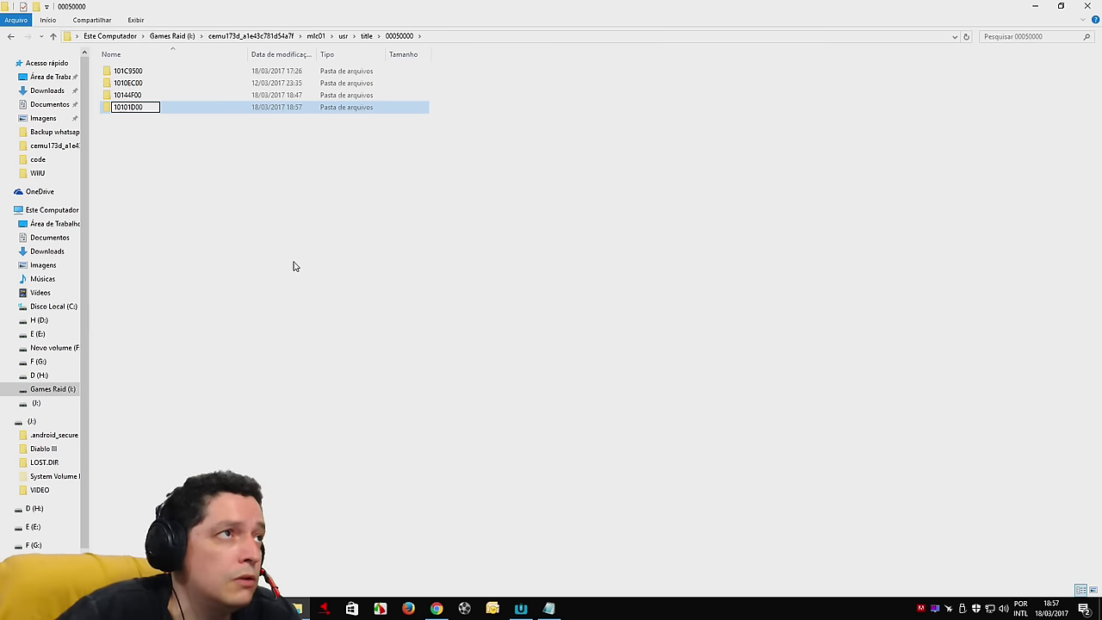
{"action": "left_click", "coordinate": [293, 266]}
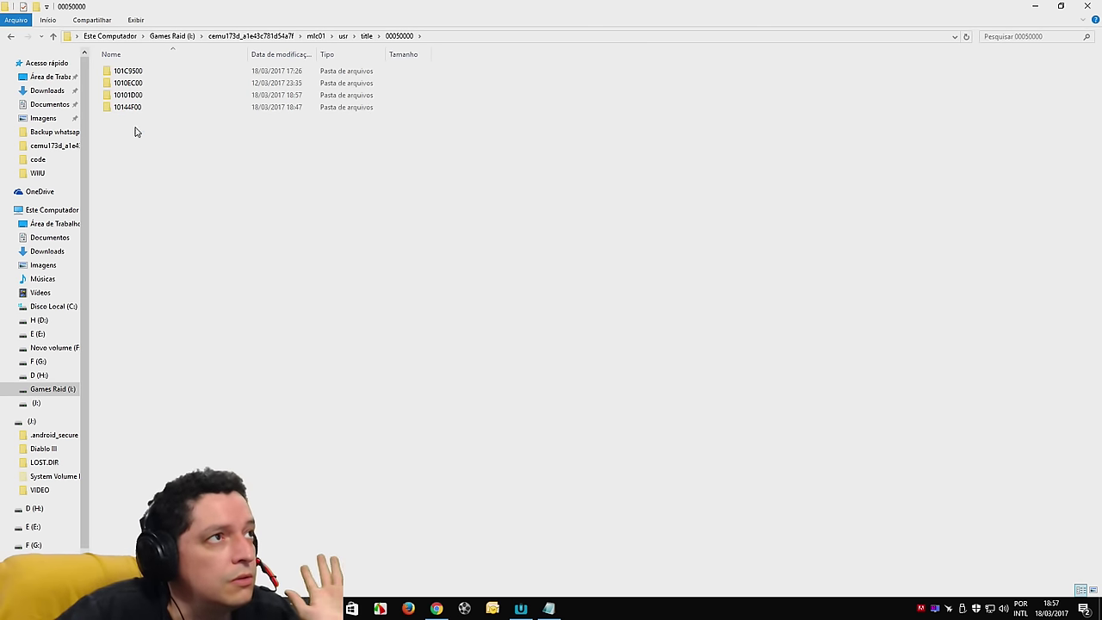
Examine the subfolder structure of the existing 1010EC00 title folder and return to 00050000.
{"action": "left_click", "coordinate": [144, 84]}
{"action": "double_click", "coordinate": [145, 84]}
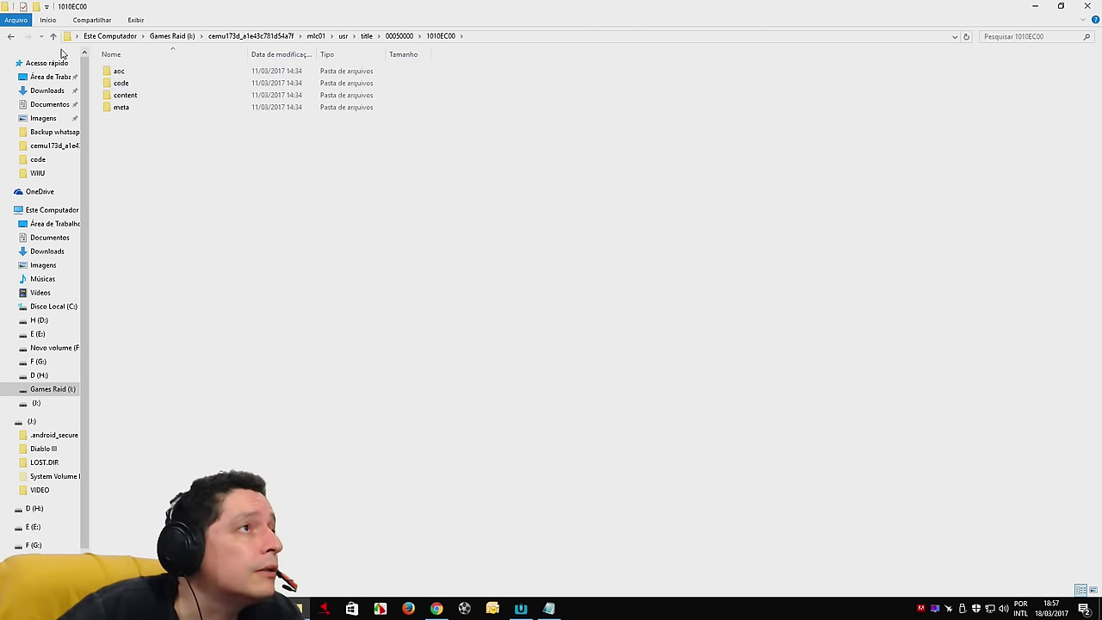
{"action": "left_click", "coordinate": [53, 36]}
Create a subfolder named aoc inside the 10101D00 folder.
{"action": "left_click", "coordinate": [134, 97]}
{"action": "double_click", "coordinate": [134, 96]}
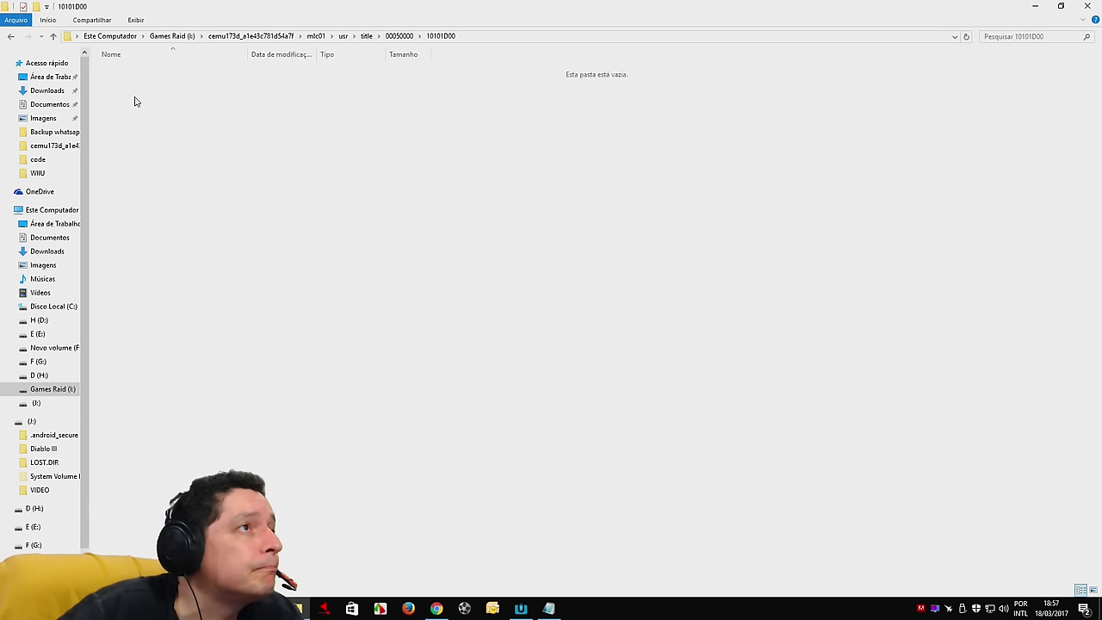
{"action": "right_click", "coordinate": [216, 207]}
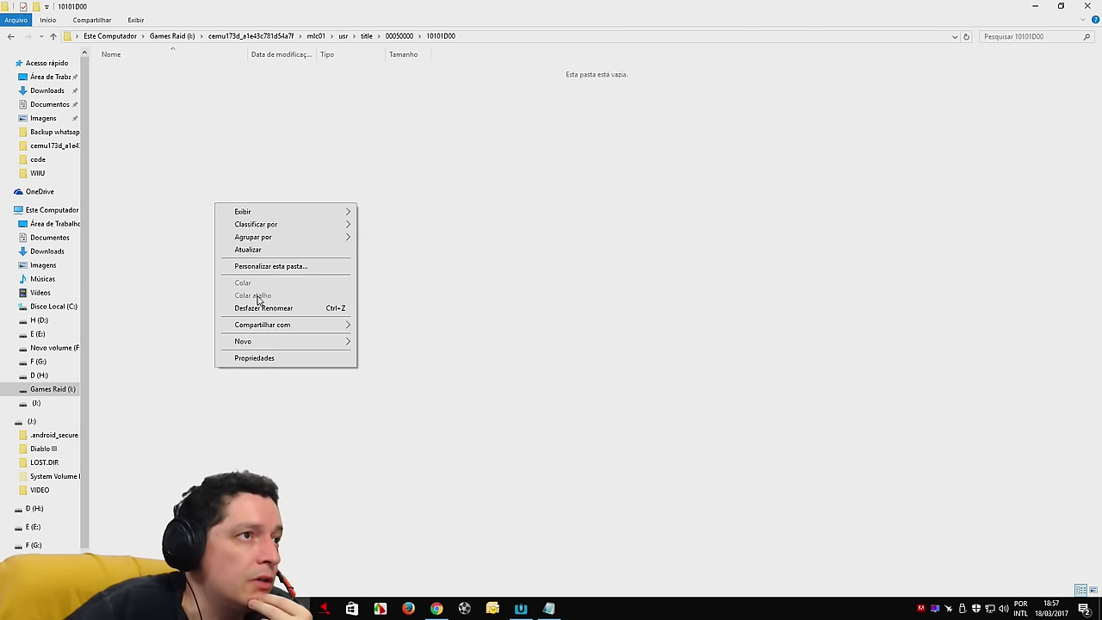
{"action": "mouse_move", "coordinate": [278, 342]}
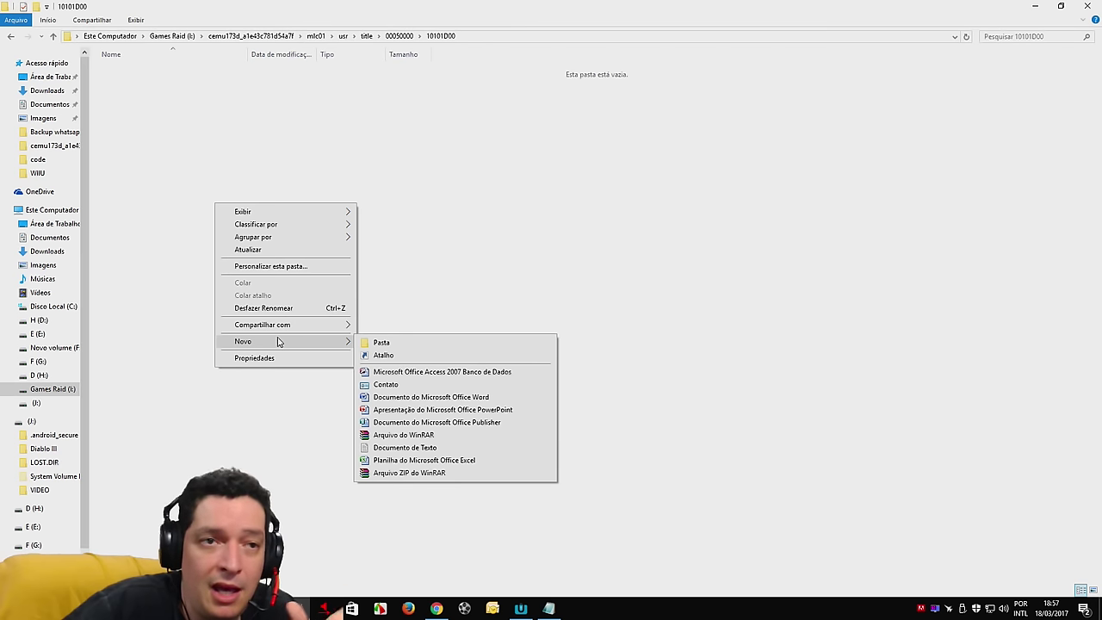
{"action": "left_click", "coordinate": [379, 343]}
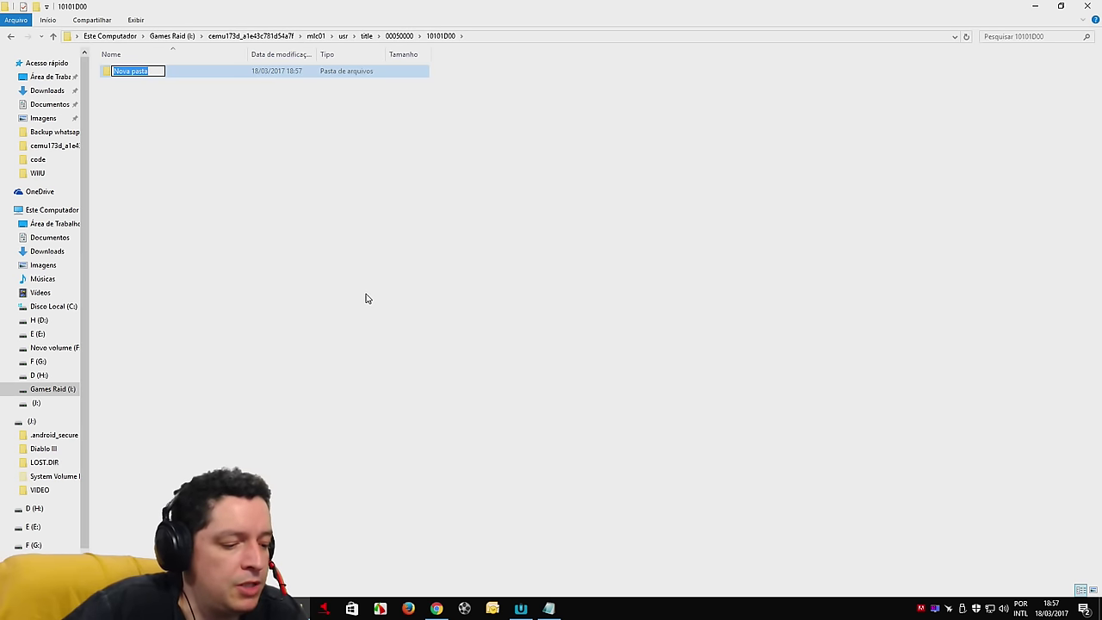
{"action": "type", "text": "ao"}
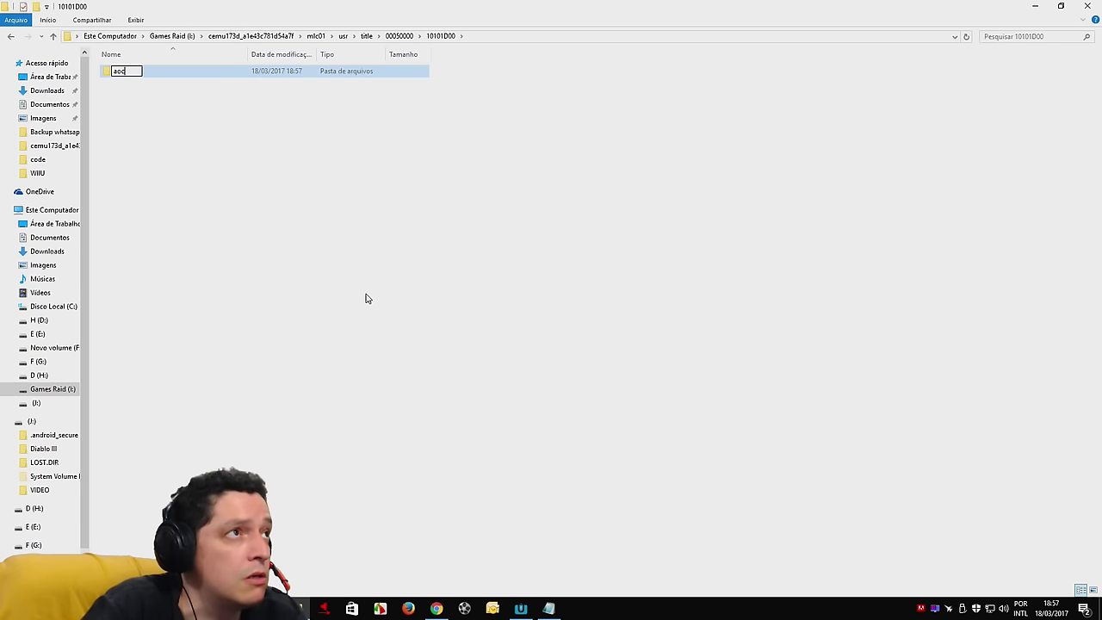
{"action": "type", "text": "c"}
{"action": "key", "text": "Return"}
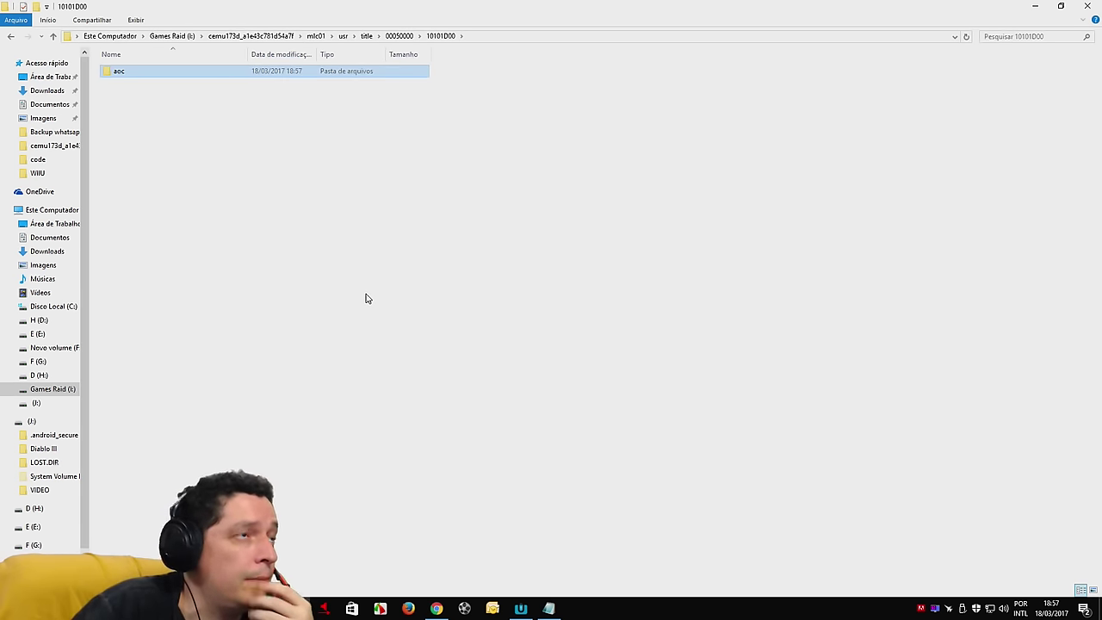
Compare the 10101D00 folder name with the update path in log.txt, and reopen that folder.
{"action": "left_click", "coordinate": [52, 37]}
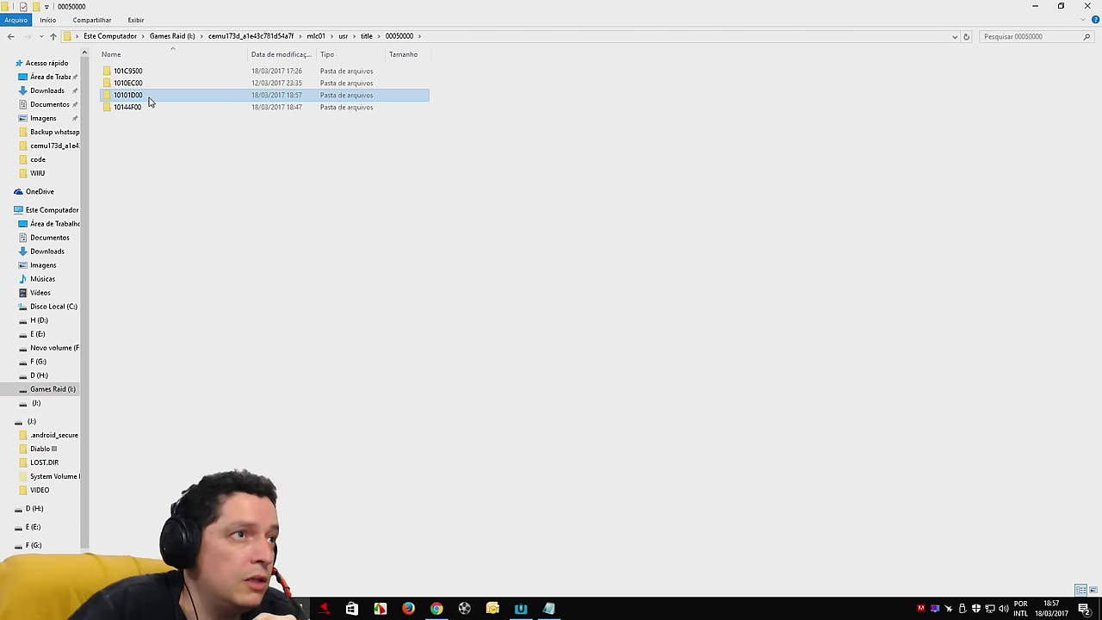
{"action": "left_click", "coordinate": [548, 609]}
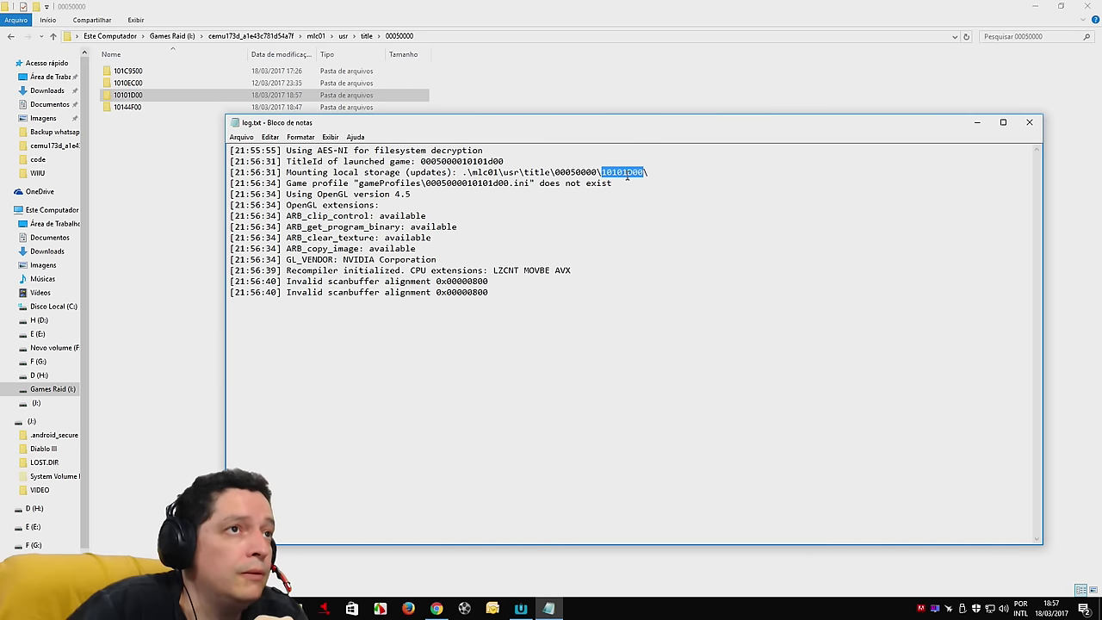
{"action": "left_click", "coordinate": [977, 122]}
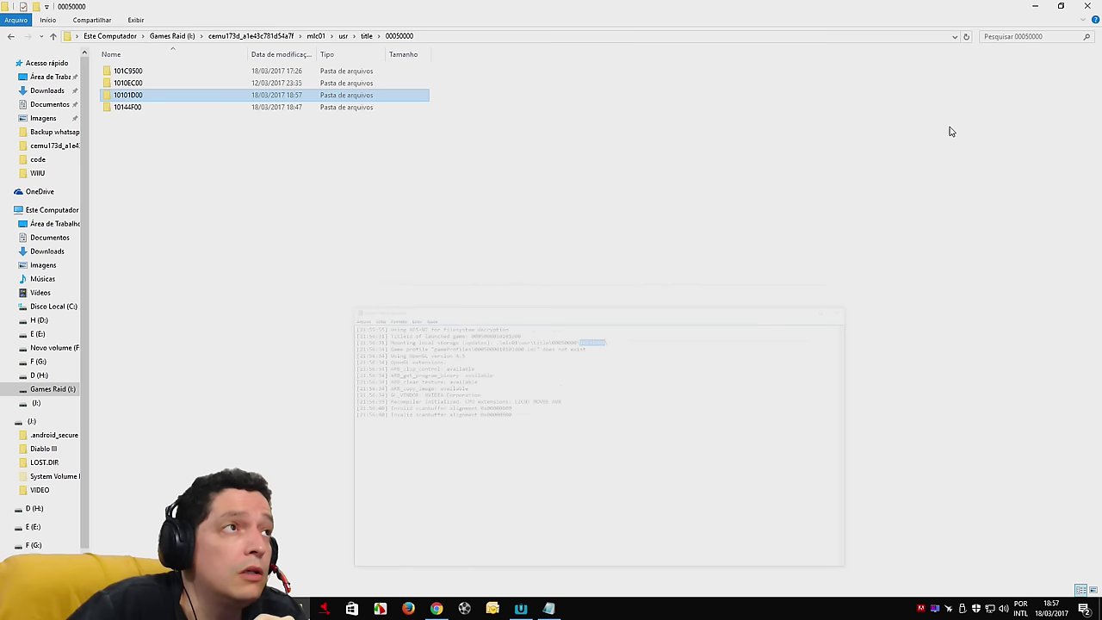
{"action": "double_click", "coordinate": [127, 96]}
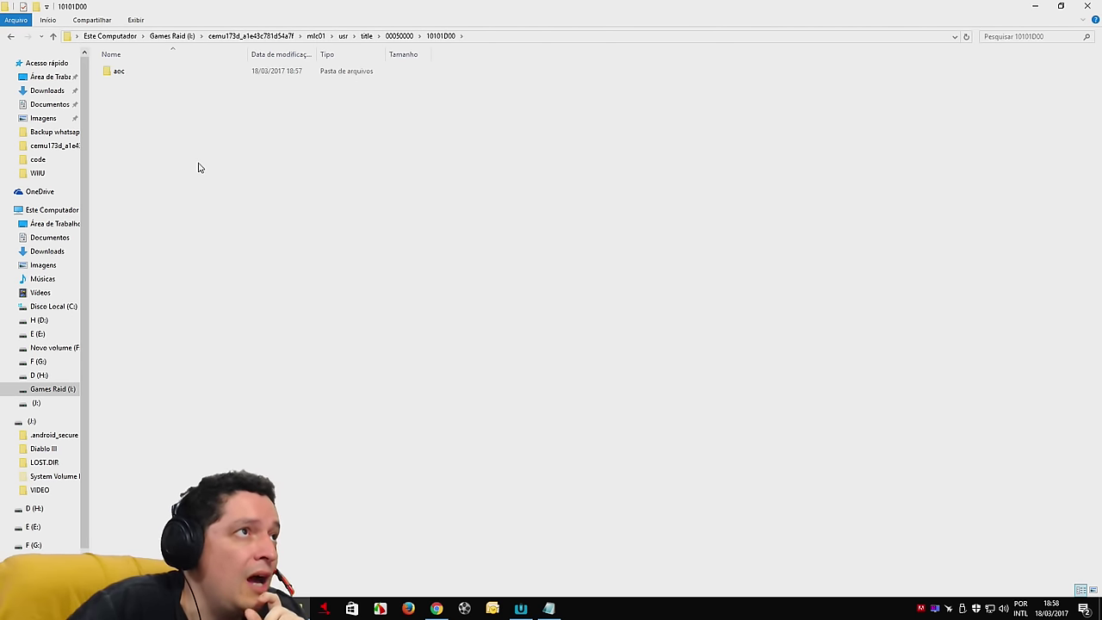
Switch to Wii U USB Helper and unpack New SUPER MARIO BROS. U's v64 update and DLC for Loadiine into the aqui folder.
{"action": "left_click", "coordinate": [1035, 7]}
{"action": "left_click", "coordinate": [520, 609]}
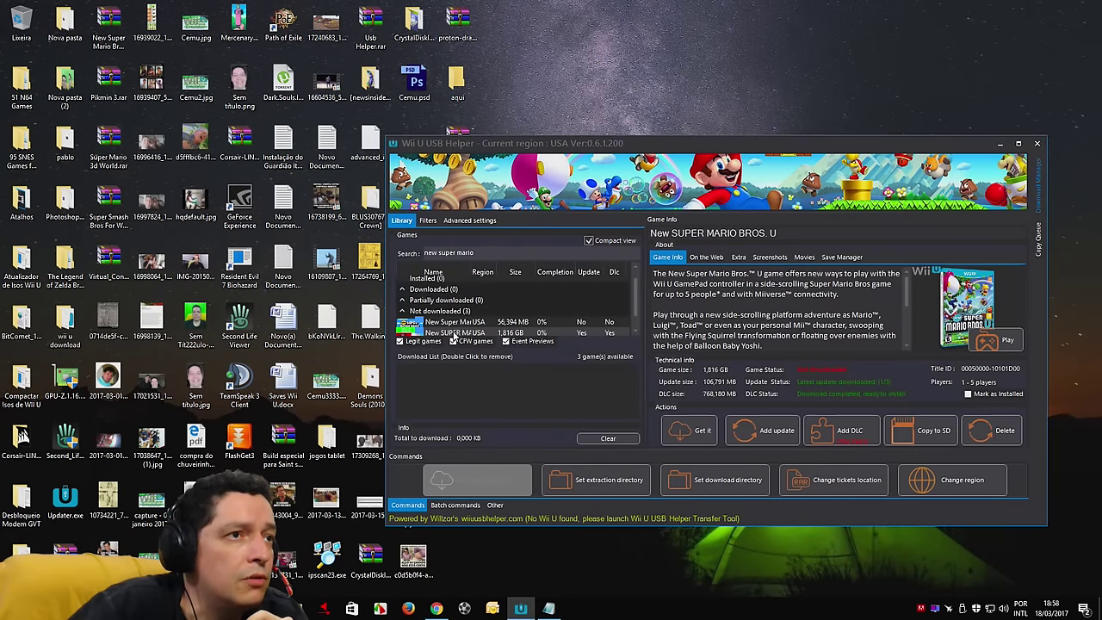
{"action": "left_click", "coordinate": [454, 333]}
{"action": "right_click", "coordinate": [455, 333]}
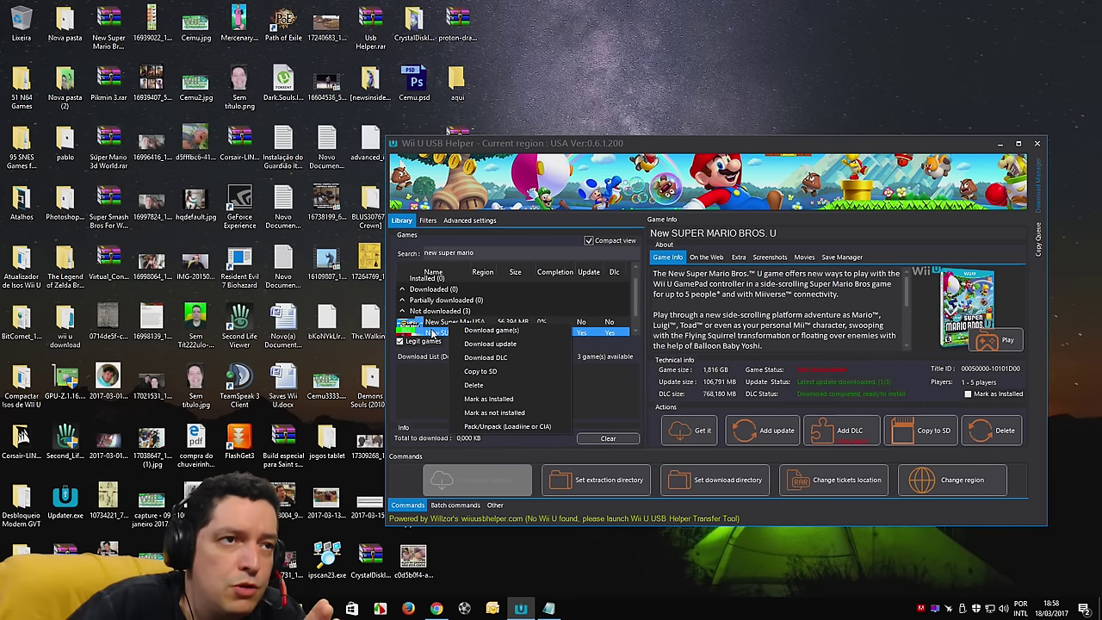
{"action": "left_click", "coordinate": [496, 427]}
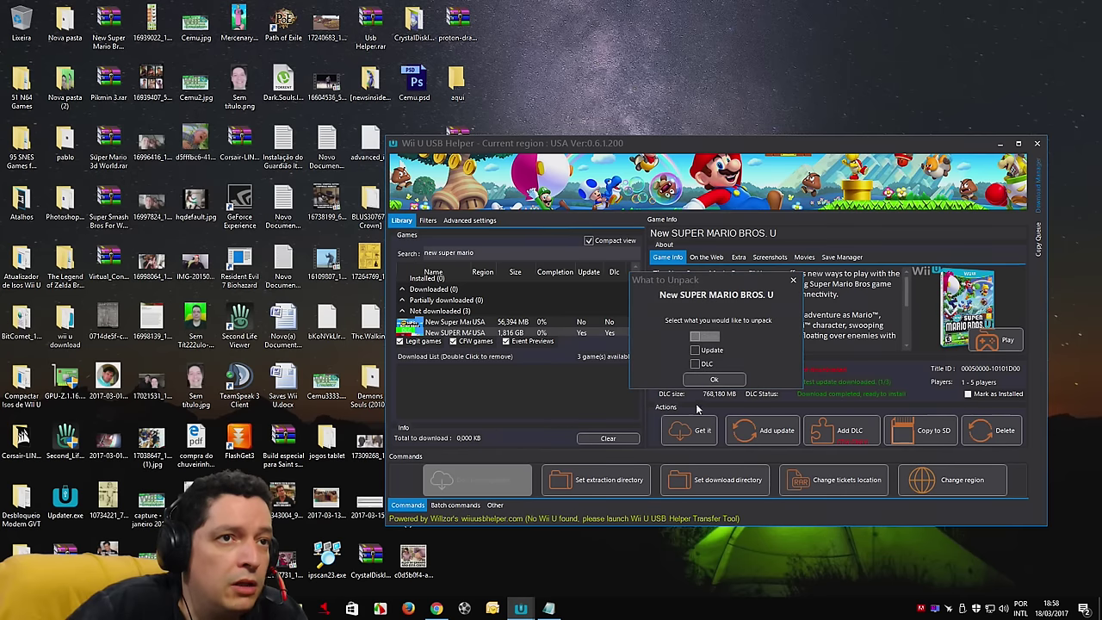
{"action": "left_click", "coordinate": [697, 352]}
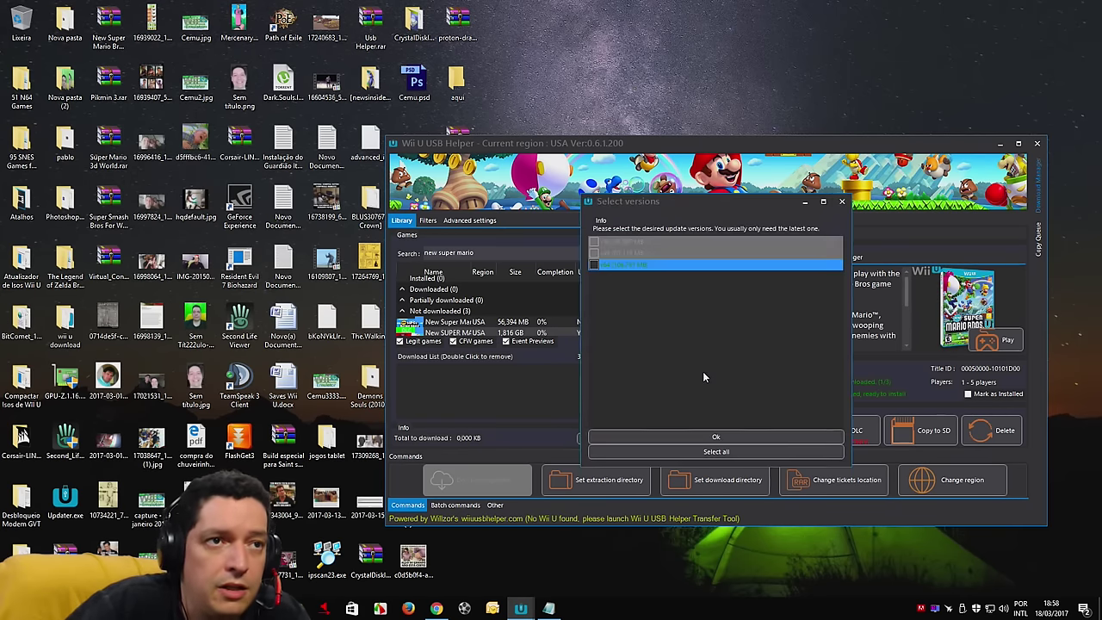
{"action": "left_click", "coordinate": [665, 438]}
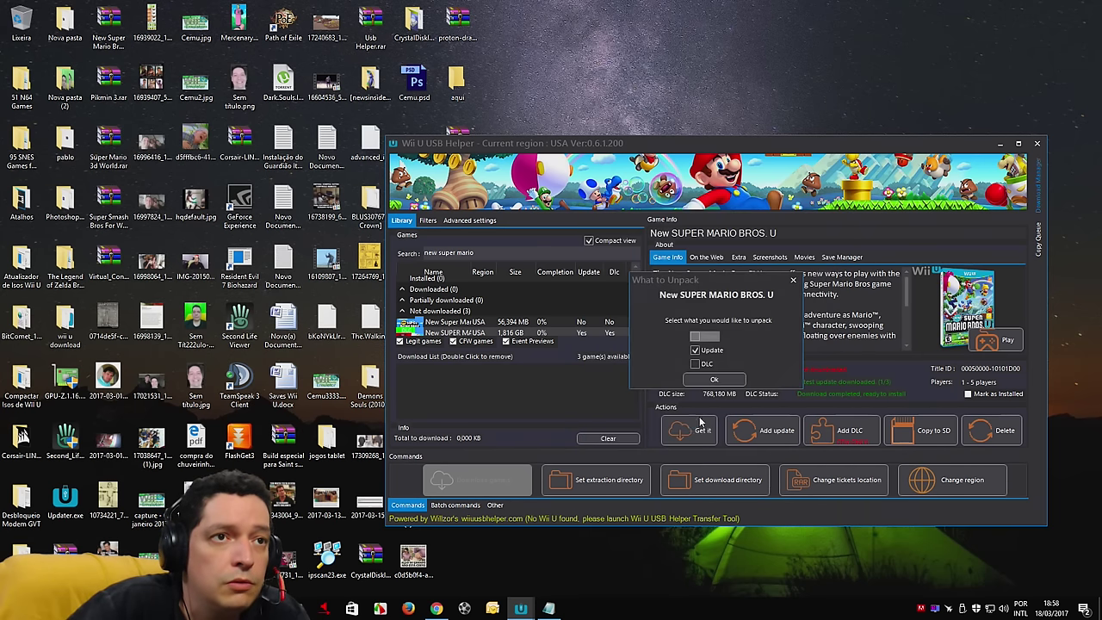
{"action": "left_click", "coordinate": [695, 364]}
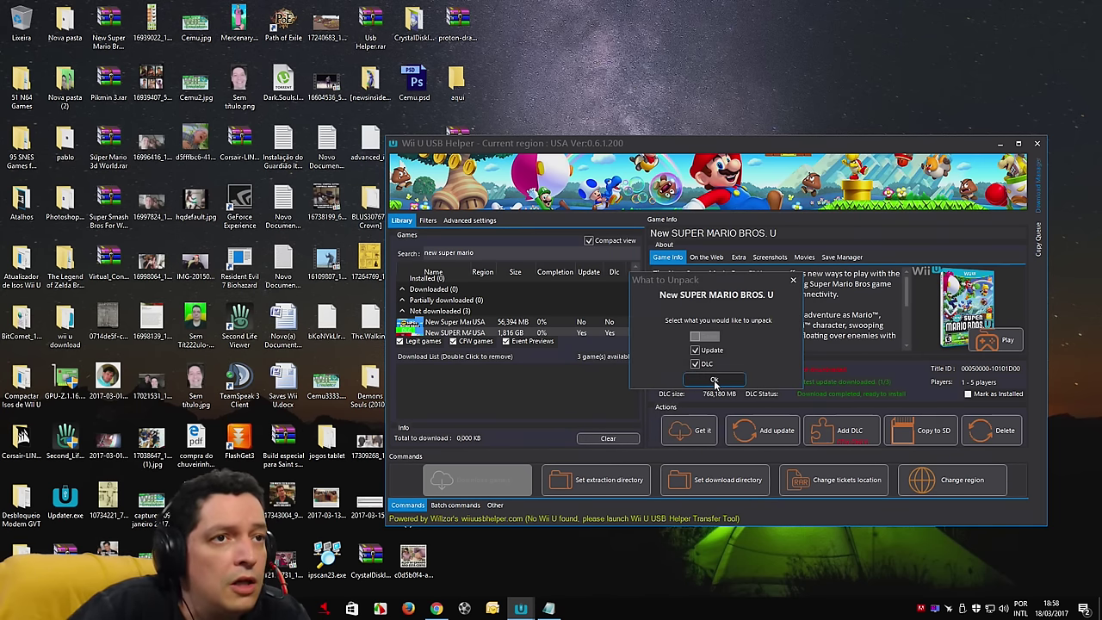
{"action": "left_click", "coordinate": [715, 382]}
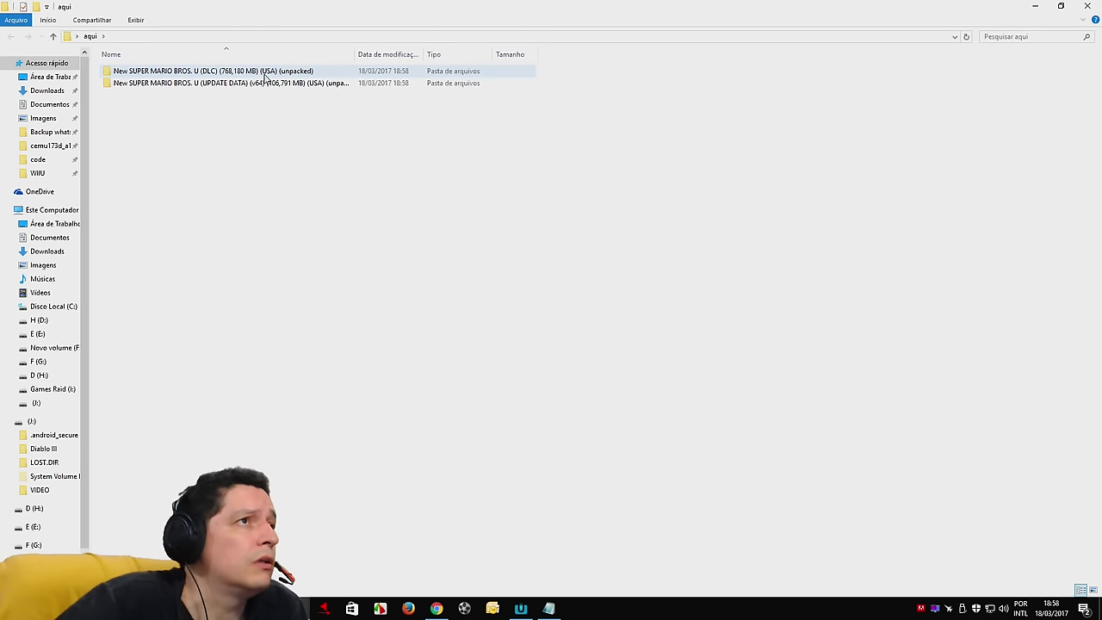
Examine the subfolders of the unpacked New SUPER MARIO BROS. U DLC and update folders in aqui.
{"action": "double_click", "coordinate": [219, 76]}
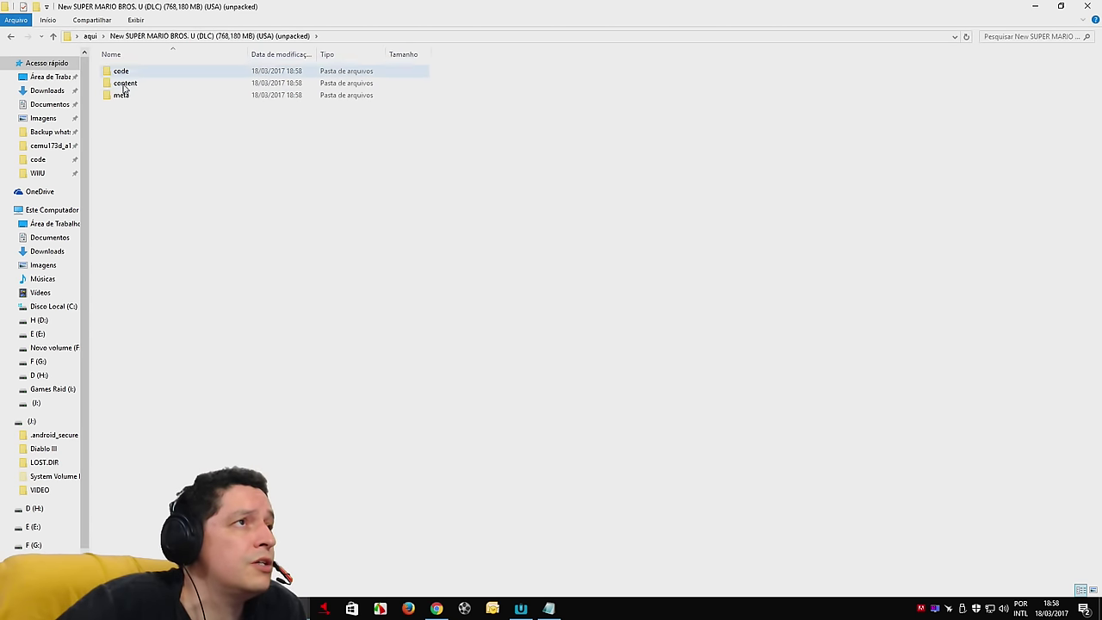
{"action": "left_click", "coordinate": [53, 36]}
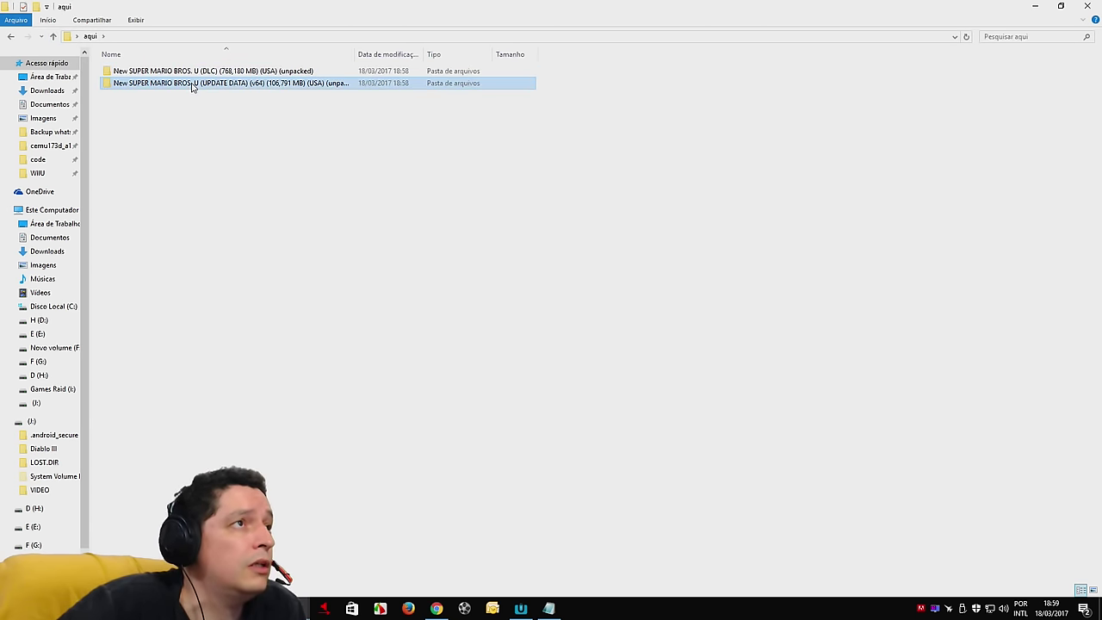
{"action": "double_click", "coordinate": [193, 83]}
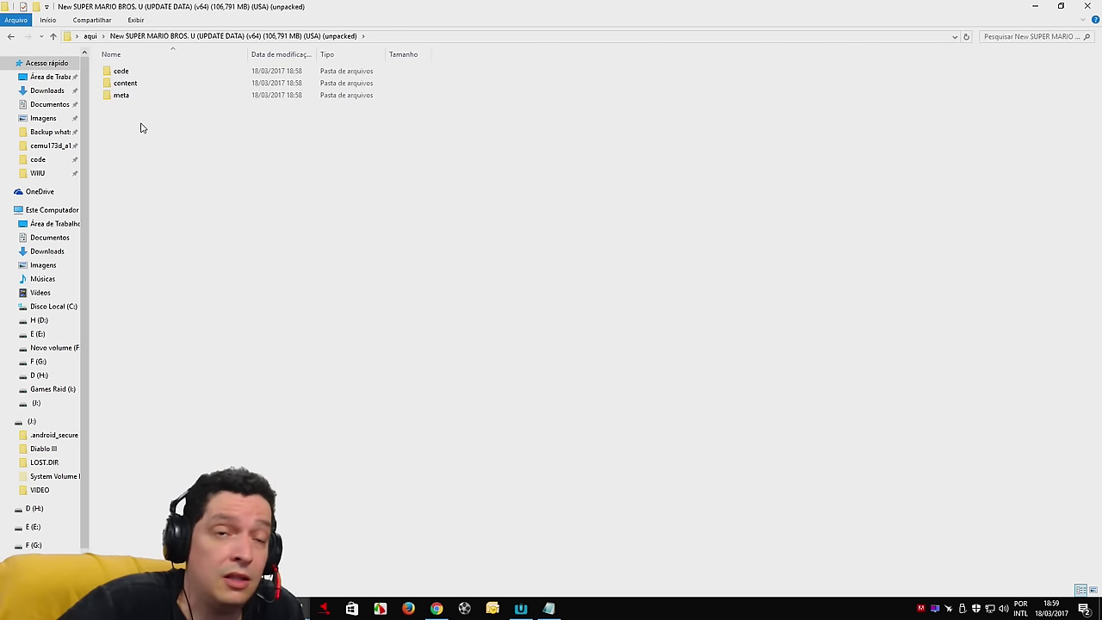
{"action": "left_click", "coordinate": [54, 36]}
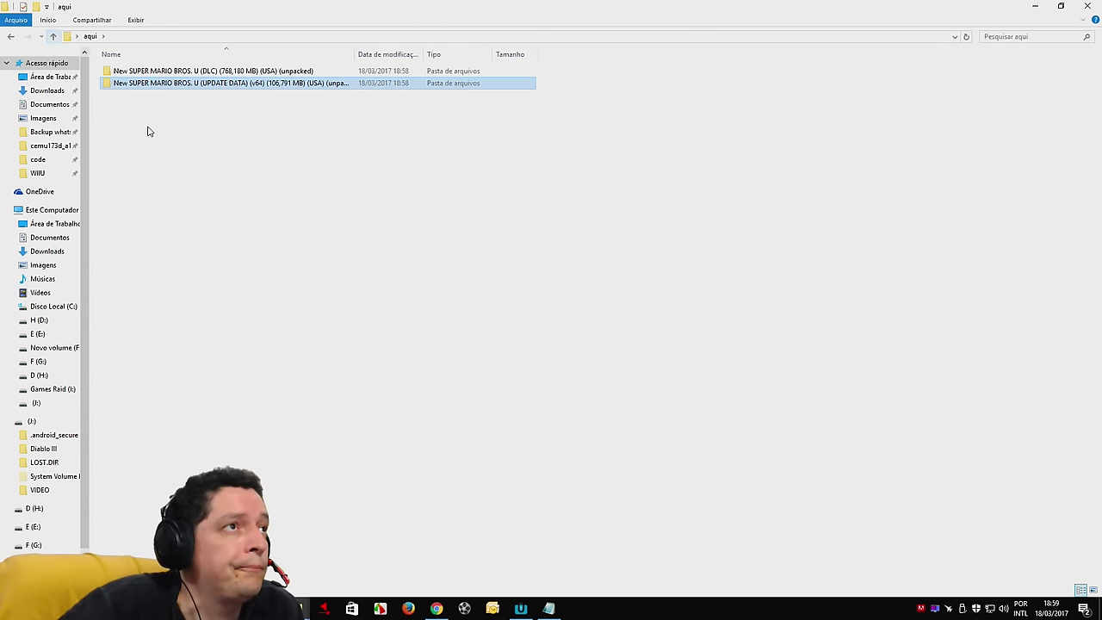
{"action": "left_click", "coordinate": [219, 182]}
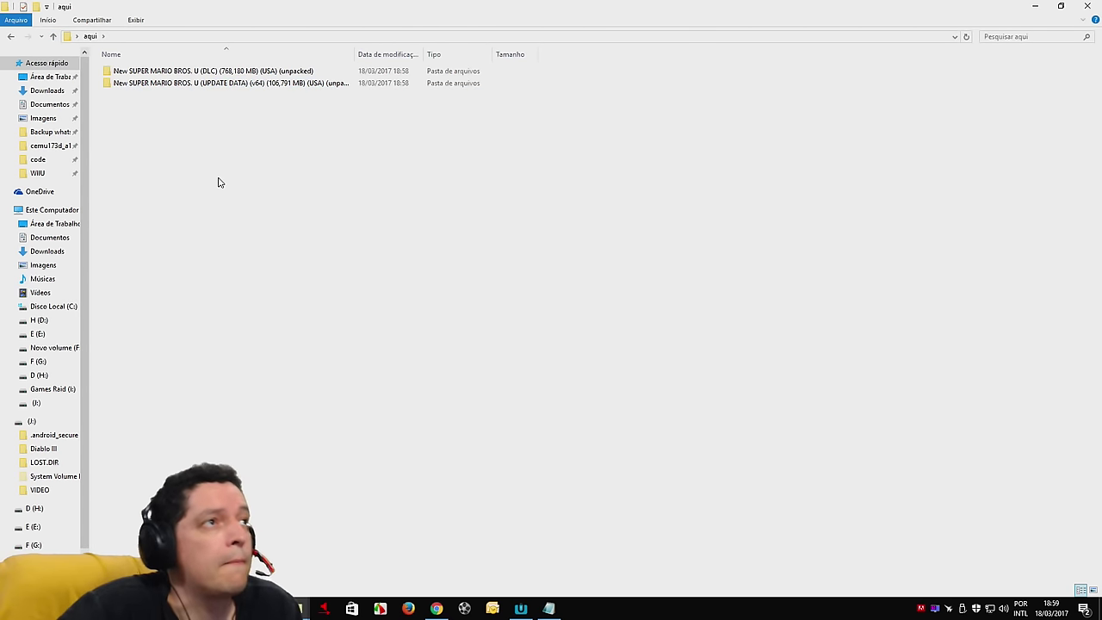
{"action": "left_click", "coordinate": [521, 609]}
{"action": "left_click", "coordinate": [290, 222]}
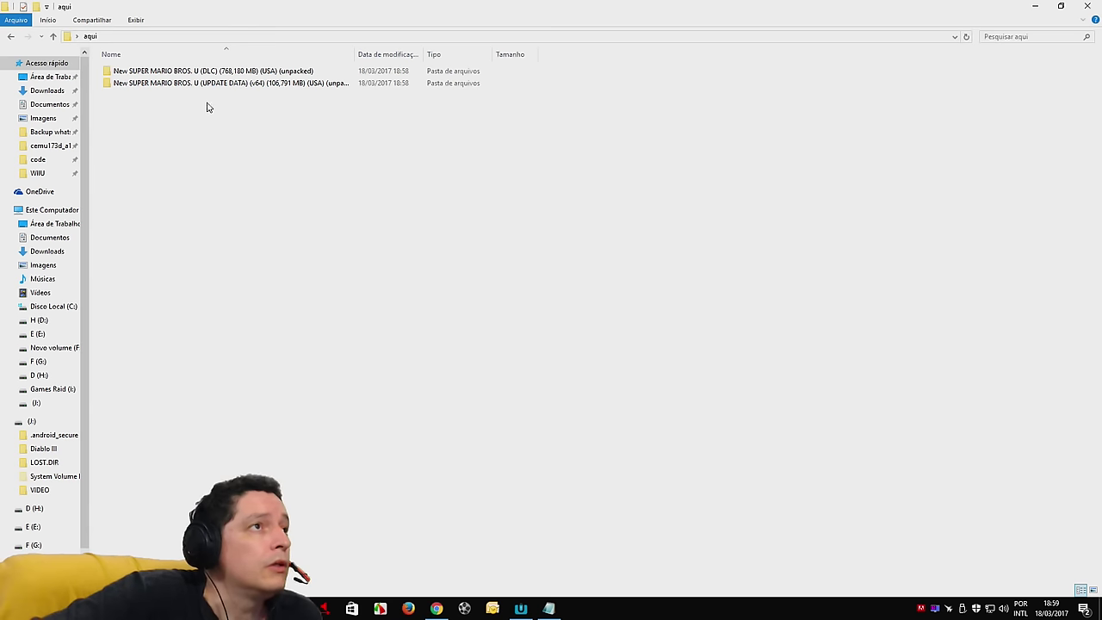
{"action": "double_click", "coordinate": [138, 83]}
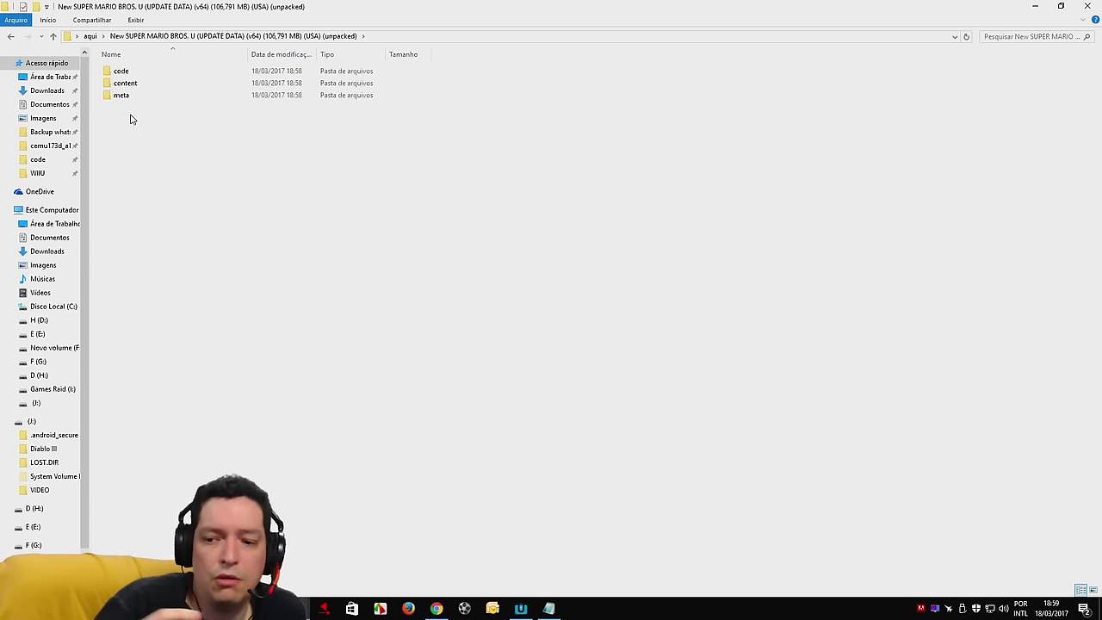
{"action": "left_click", "coordinate": [53, 35]}
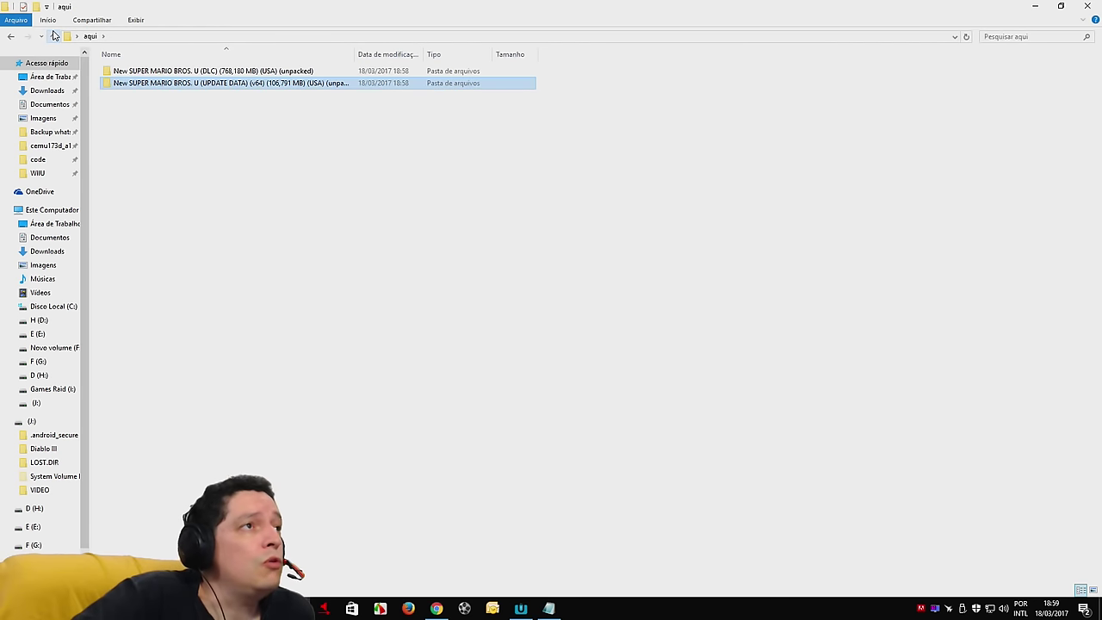
Move the code, content and meta folders from the unpacked update folder into the 10101D00 title folder.
{"action": "double_click", "coordinate": [172, 83]}
{"action": "left_click_drag", "start_coordinate": [206, 186], "coordinate": [148, 72]}
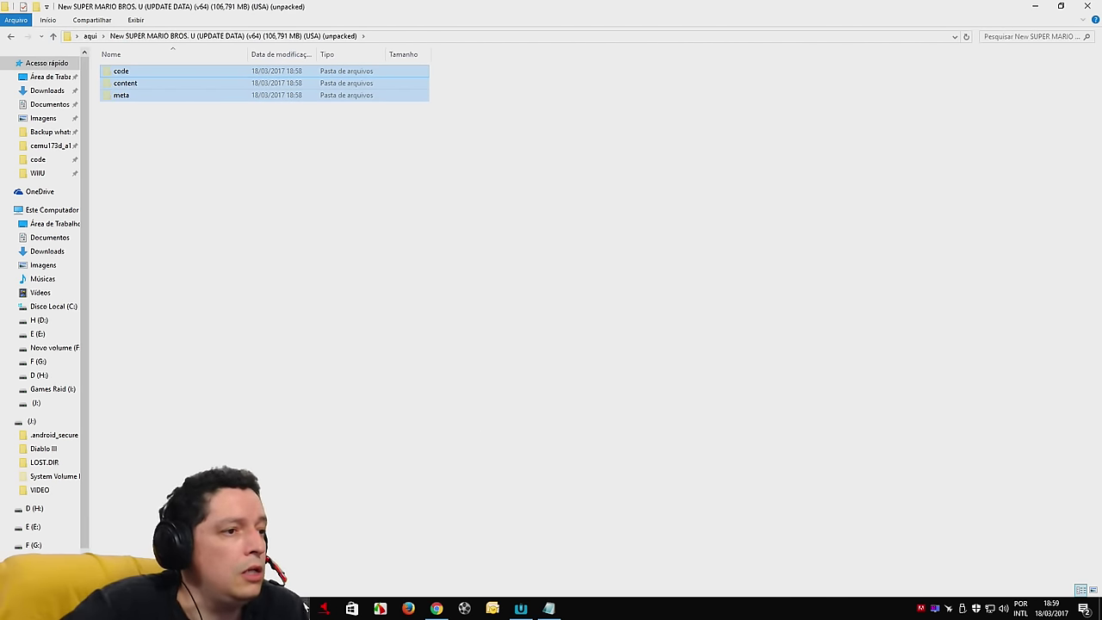
{"action": "left_click", "coordinate": [344, 534]}
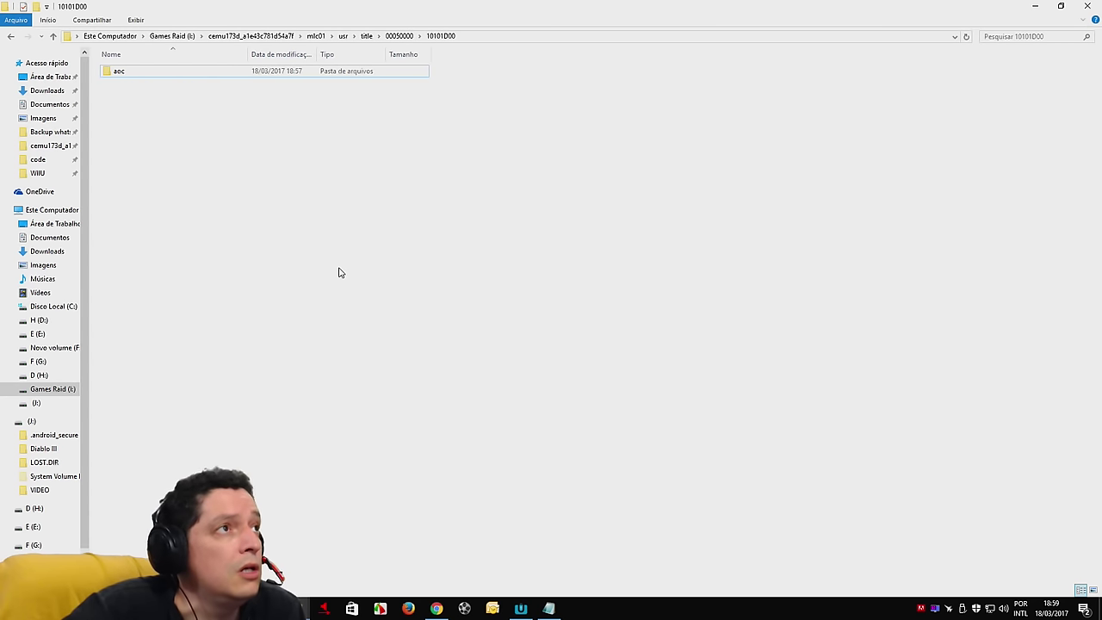
{"action": "key", "text": "ctrl+v"}
Move the code, content and meta folders from the unpacked DLC folder into 10101D00's aoc subfolder, and return to 10101D00.
{"action": "mouse_move", "coordinate": [323, 607]}
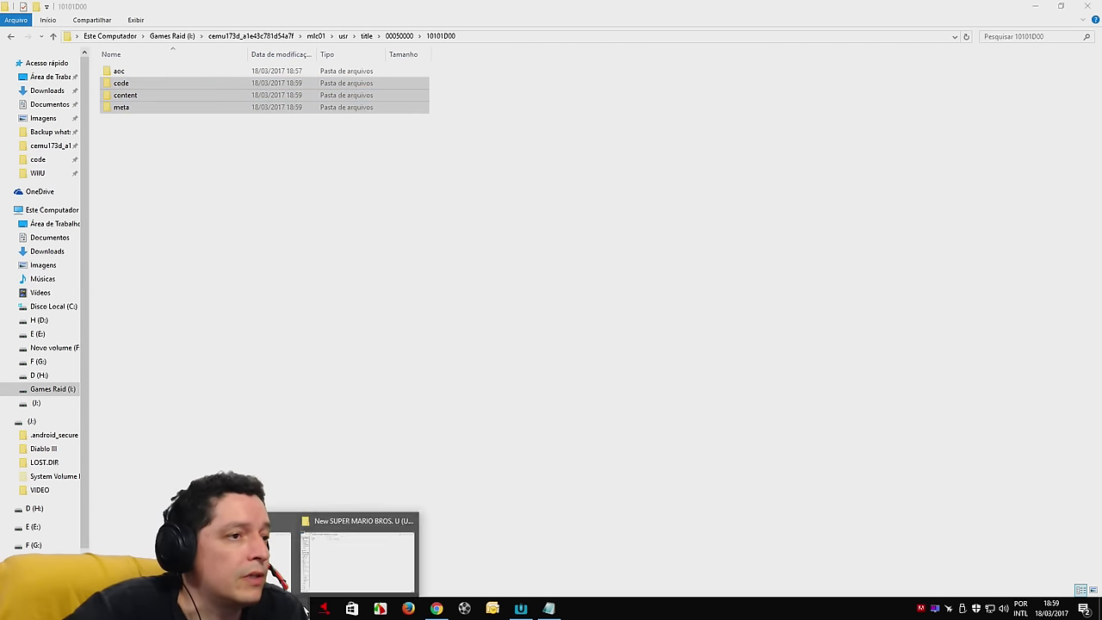
{"action": "left_click", "coordinate": [345, 551]}
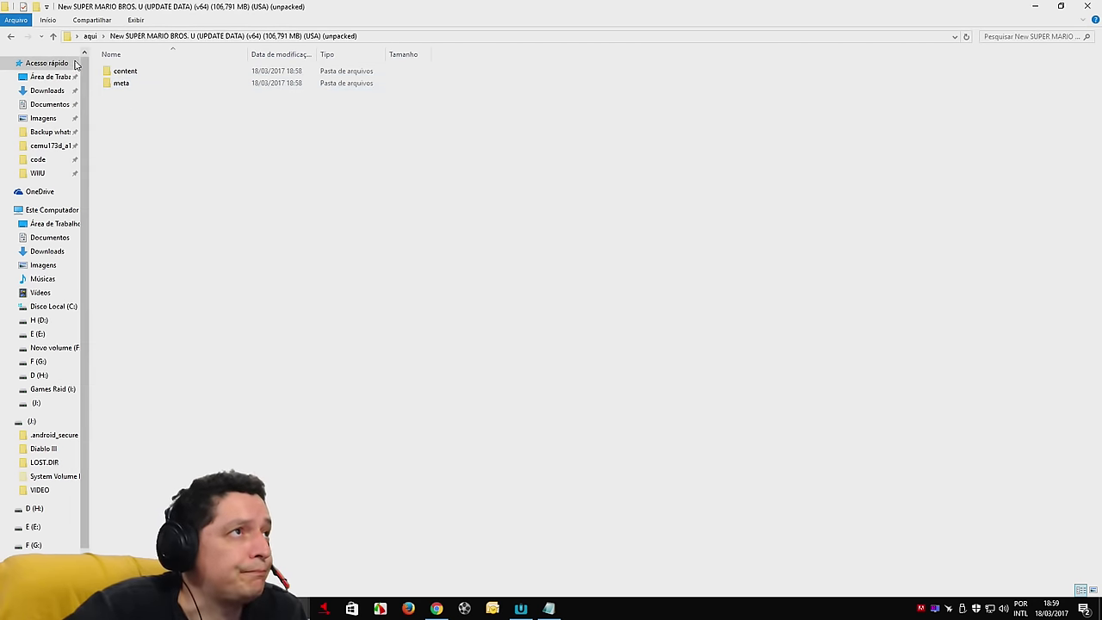
{"action": "left_click", "coordinate": [51, 37]}
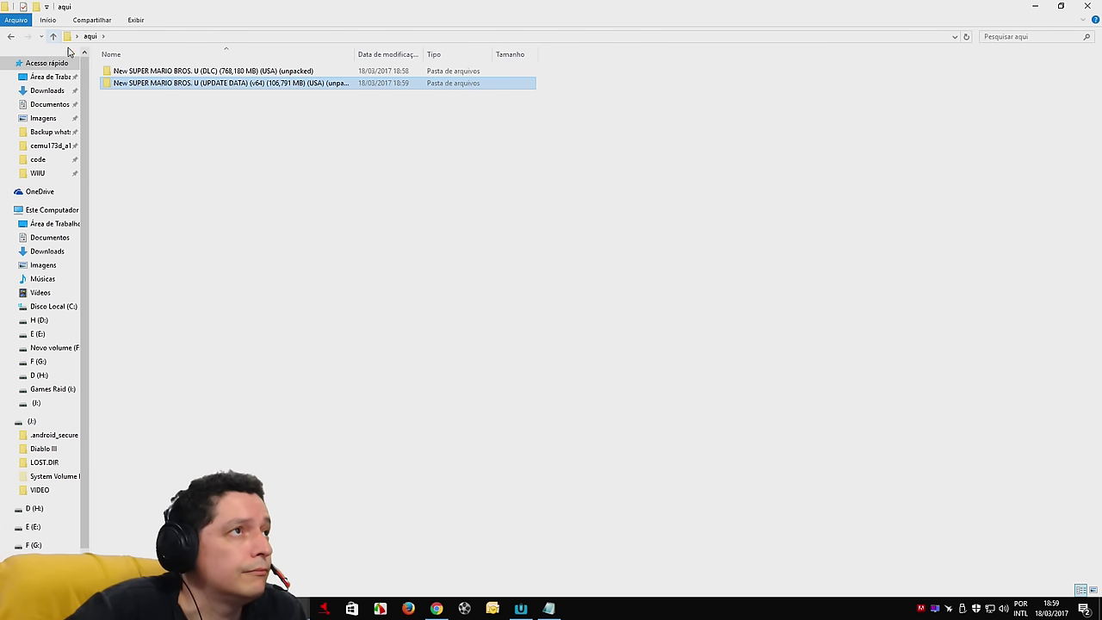
{"action": "double_click", "coordinate": [116, 72]}
{"action": "left_click_drag", "start_coordinate": [153, 147], "coordinate": [115, 74]}
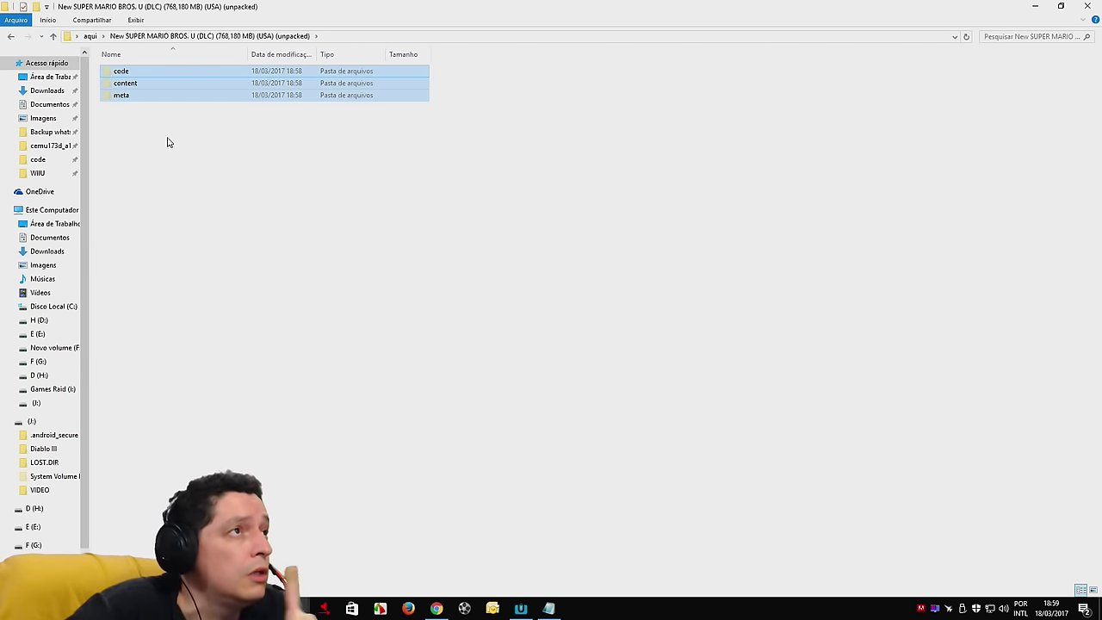
{"action": "left_click", "coordinate": [295, 608]}
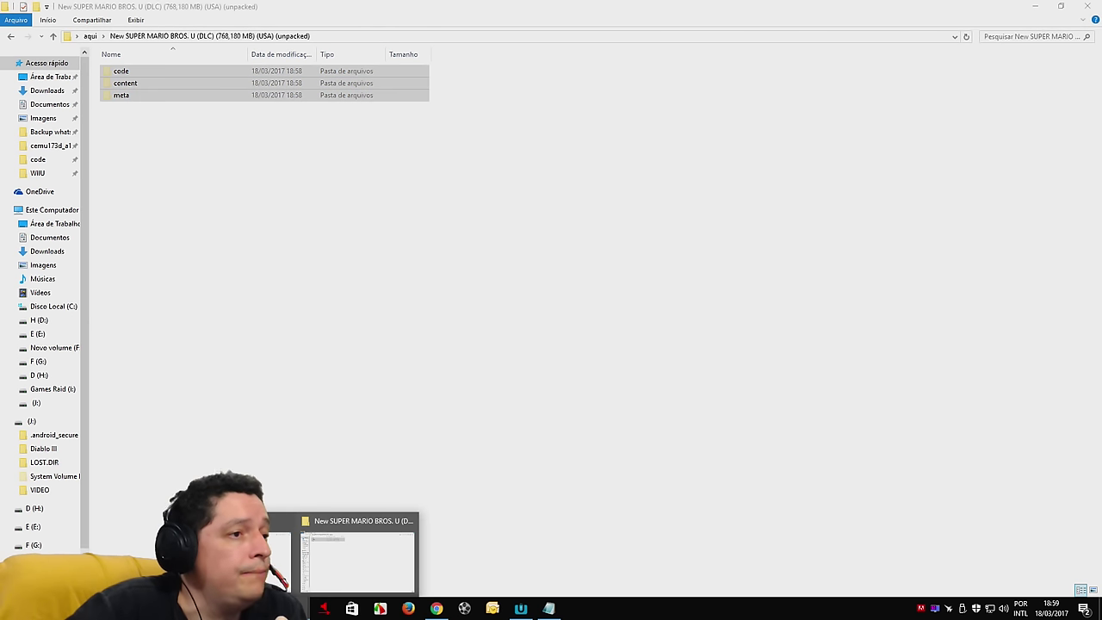
{"action": "left_click", "coordinate": [272, 574]}
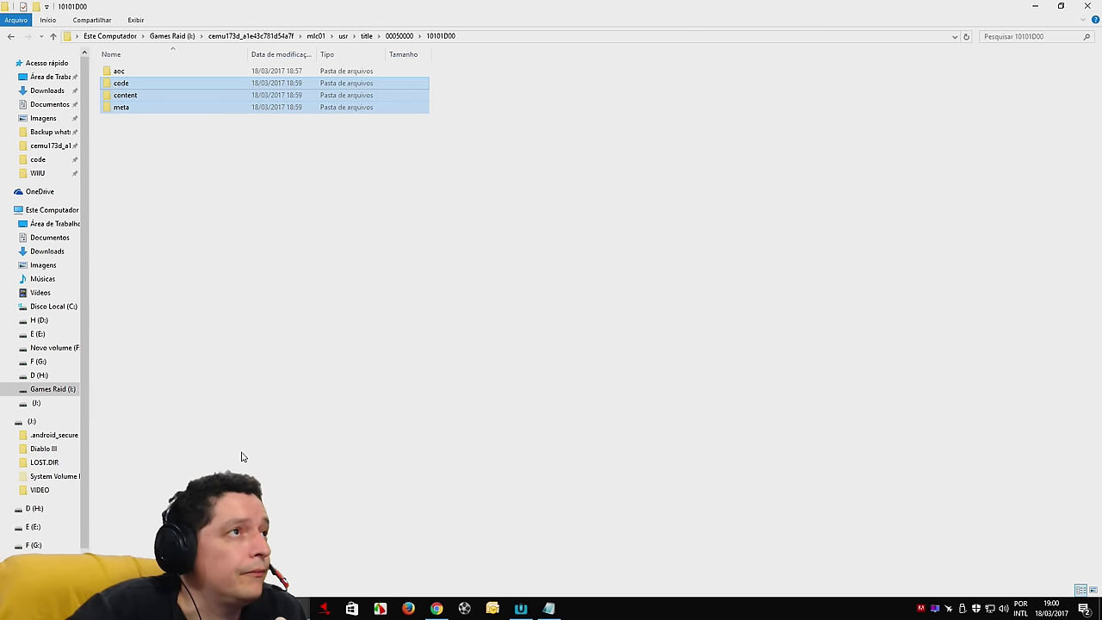
{"action": "left_click", "coordinate": [171, 169]}
{"action": "double_click", "coordinate": [141, 76]}
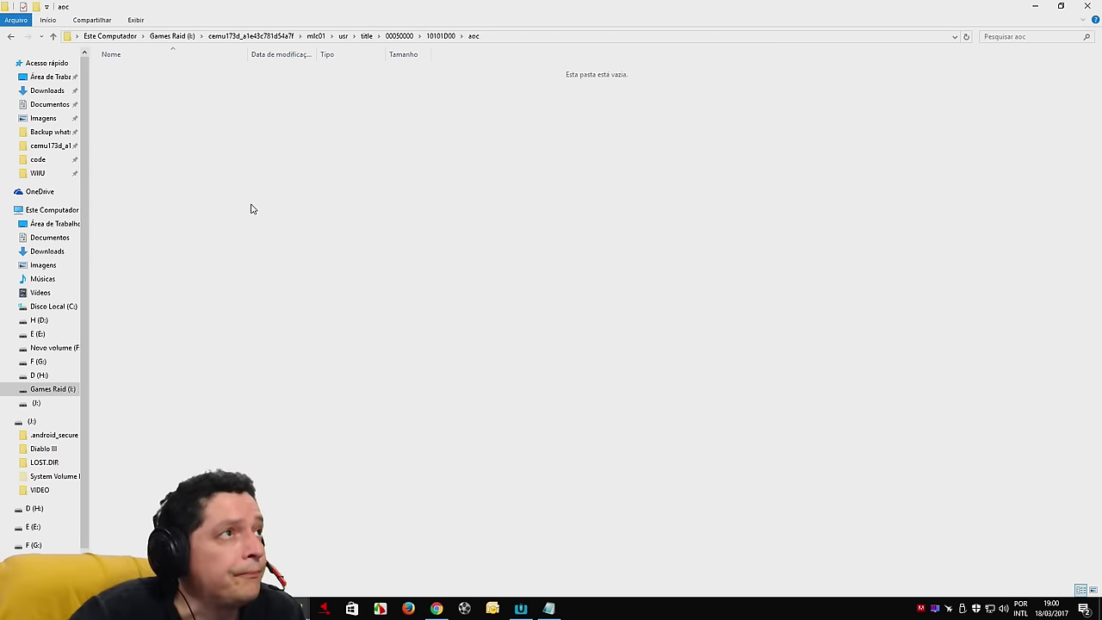
{"action": "key", "text": "ctrl+v"}
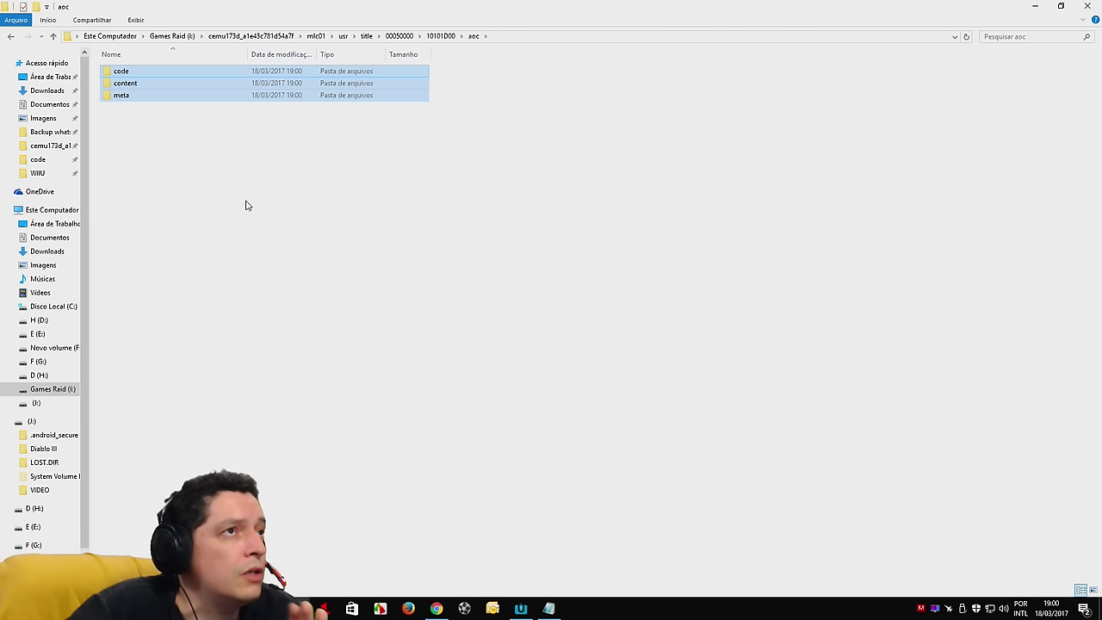
{"action": "left_click", "coordinate": [54, 39]}
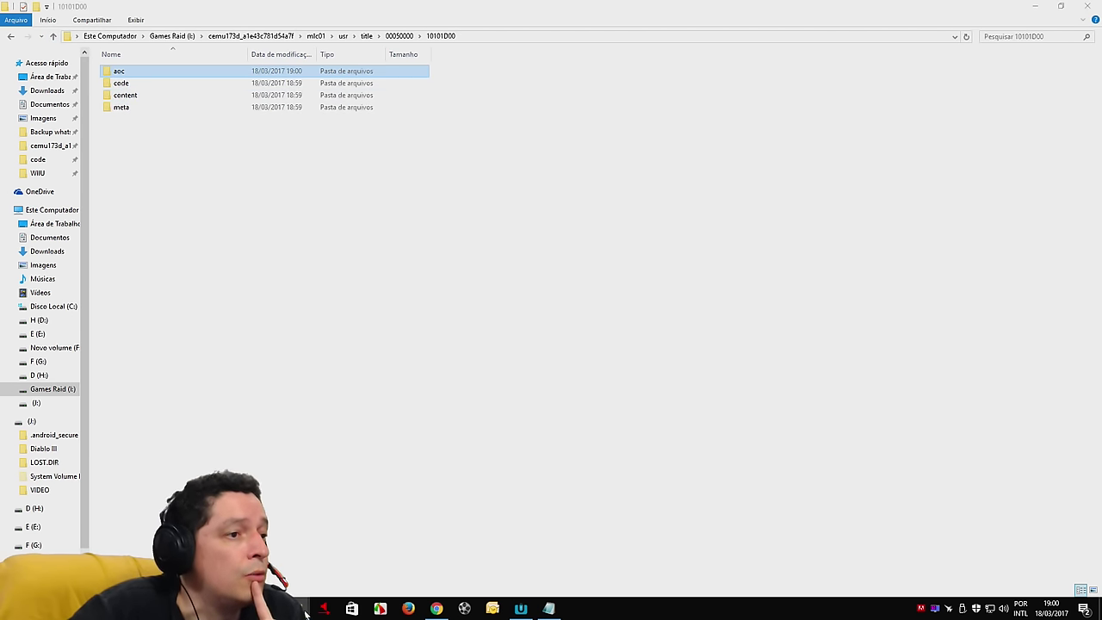
Check the unpacked update folder in aqui for leftover contents and return to the 10101D00 folder.
{"action": "mouse_move", "coordinate": [306, 613]}
{"action": "left_click", "coordinate": [350, 558]}
{"action": "left_click", "coordinate": [53, 36]}
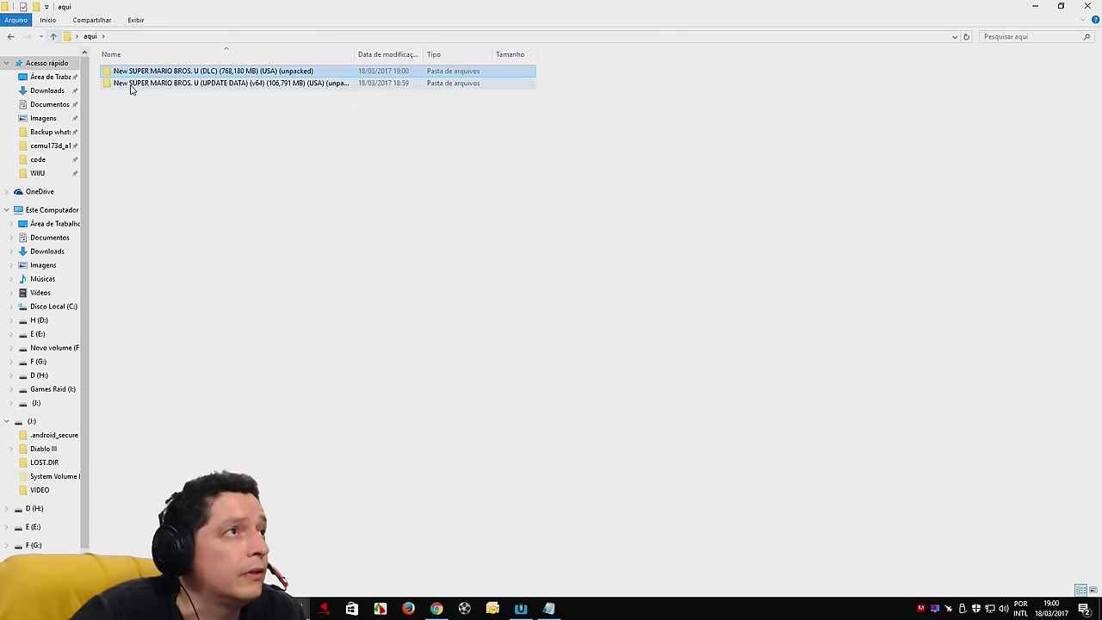
{"action": "double_click", "coordinate": [132, 86]}
{"action": "left_click", "coordinate": [53, 36]}
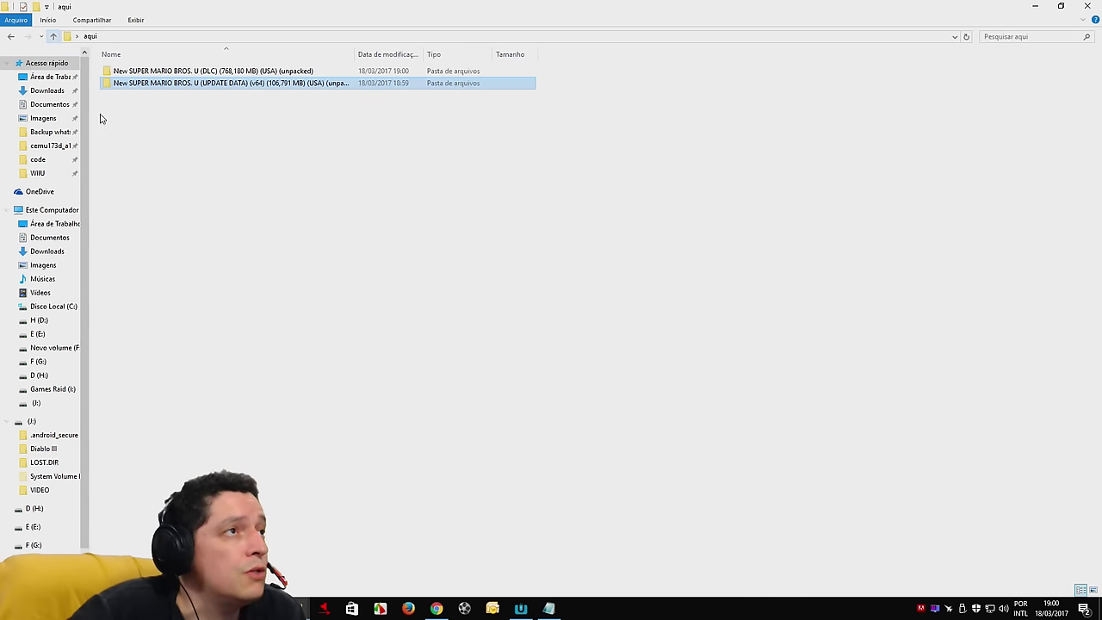
{"action": "mouse_move", "coordinate": [323, 608]}
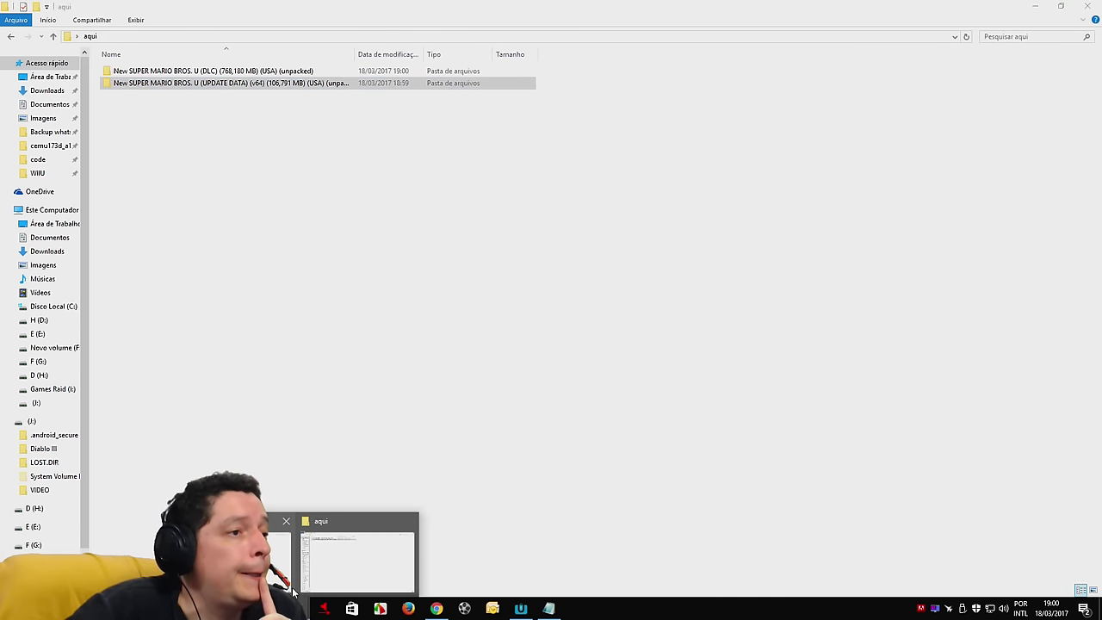
{"action": "left_click", "coordinate": [344, 551]}
{"action": "left_click", "coordinate": [144, 126]}
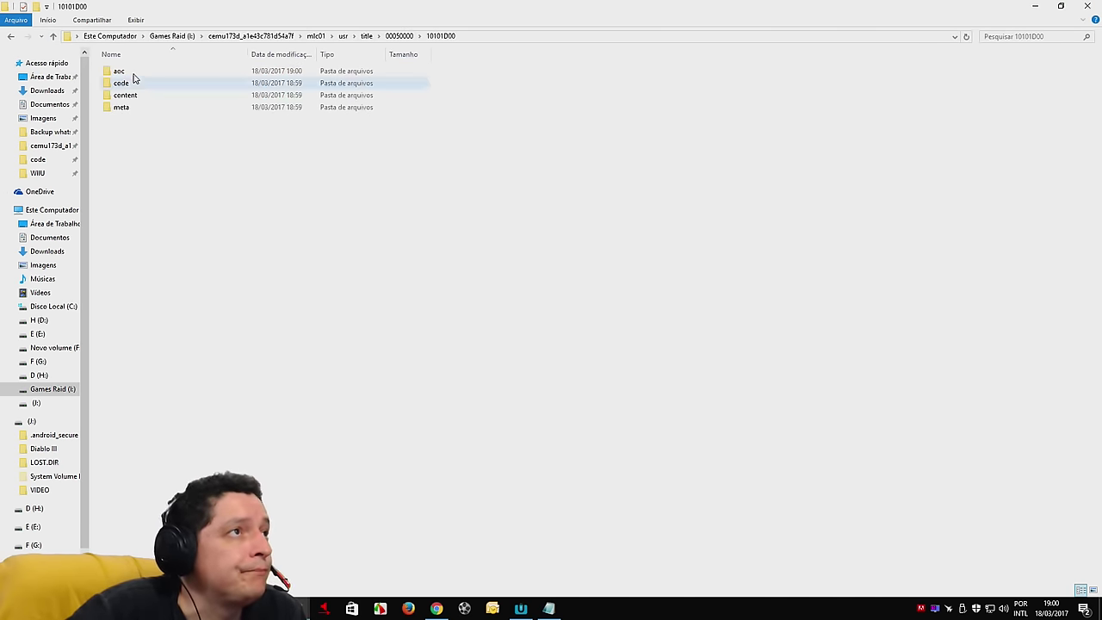
Compare the 10101D00 folder name with the update path in log.txt, close the log and reopen the folder.
{"action": "left_click", "coordinate": [53, 35]}
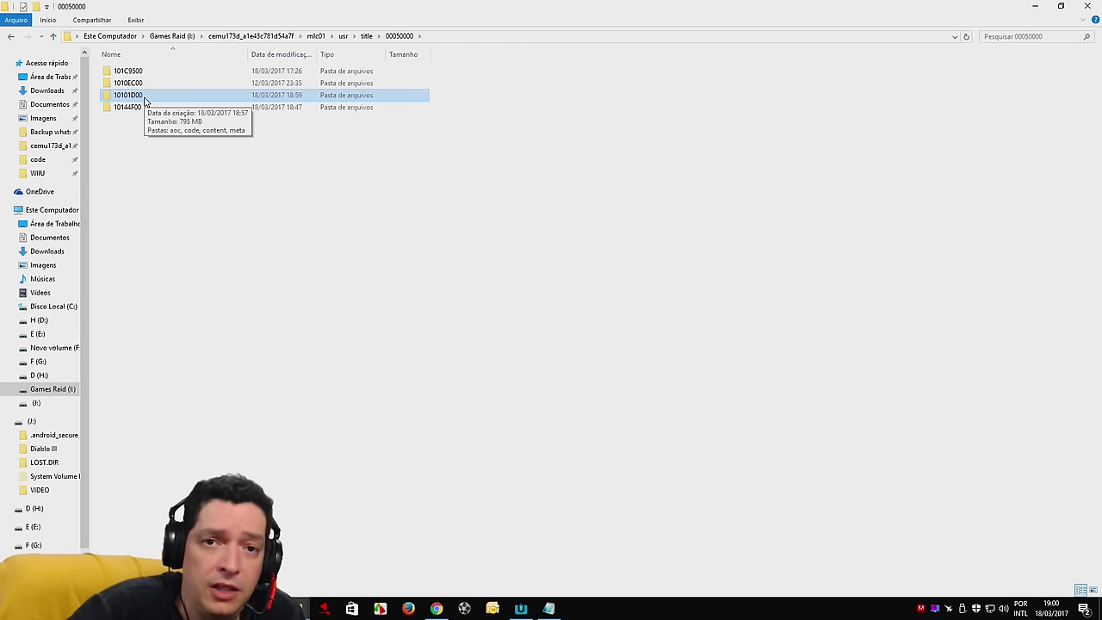
{"action": "left_click", "coordinate": [555, 609]}
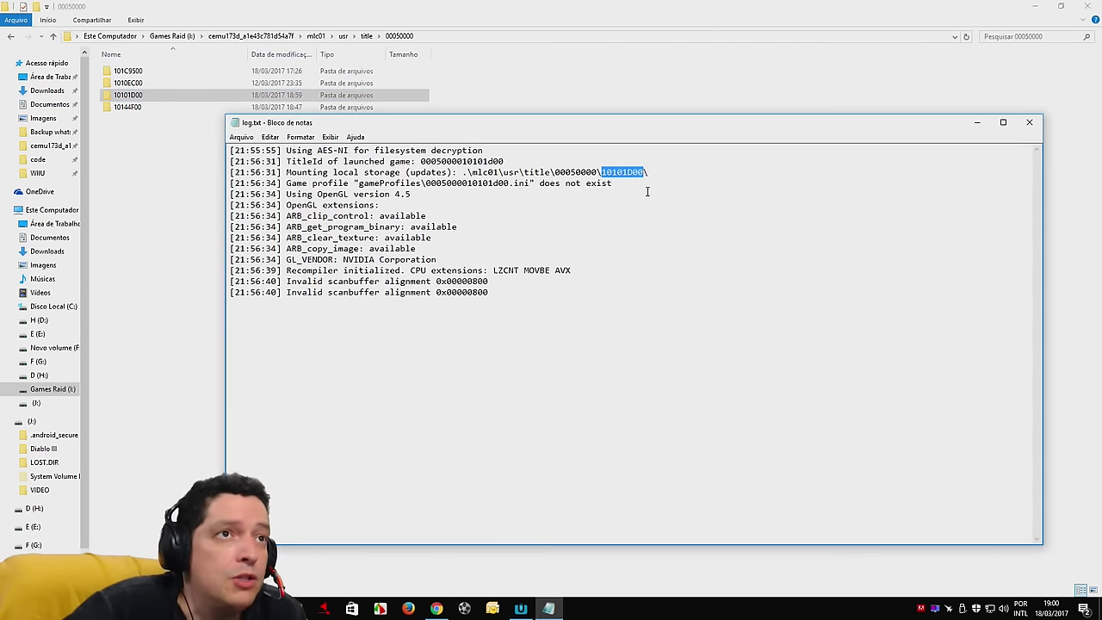
{"action": "left_click", "coordinate": [1029, 122]}
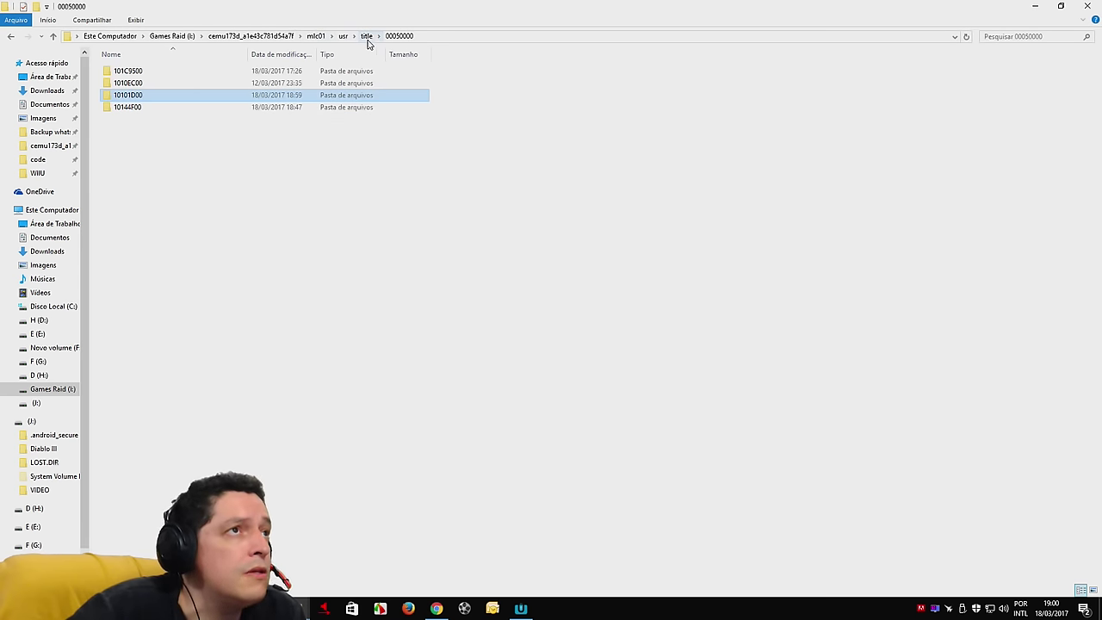
{"action": "double_click", "coordinate": [135, 97]}
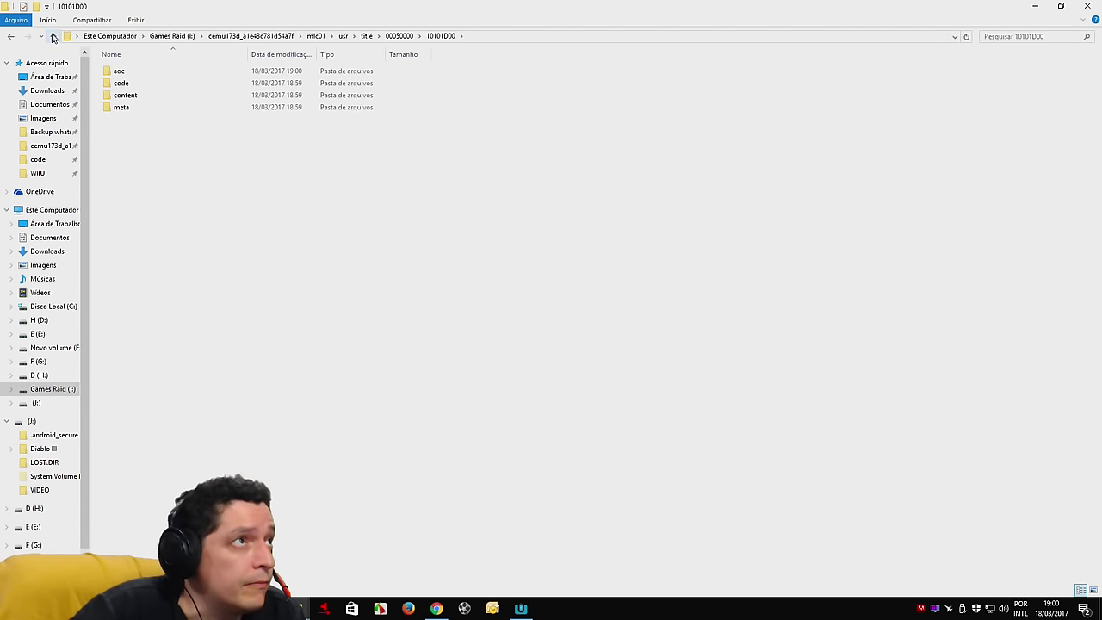
Go back up to the cemu173d_a1e43c781d54a7f folder and launch Cemu.exe from it.
{"action": "left_click", "coordinate": [52, 37]}
{"action": "left_click", "coordinate": [52, 37]}
{"action": "left_click", "coordinate": [52, 37]}
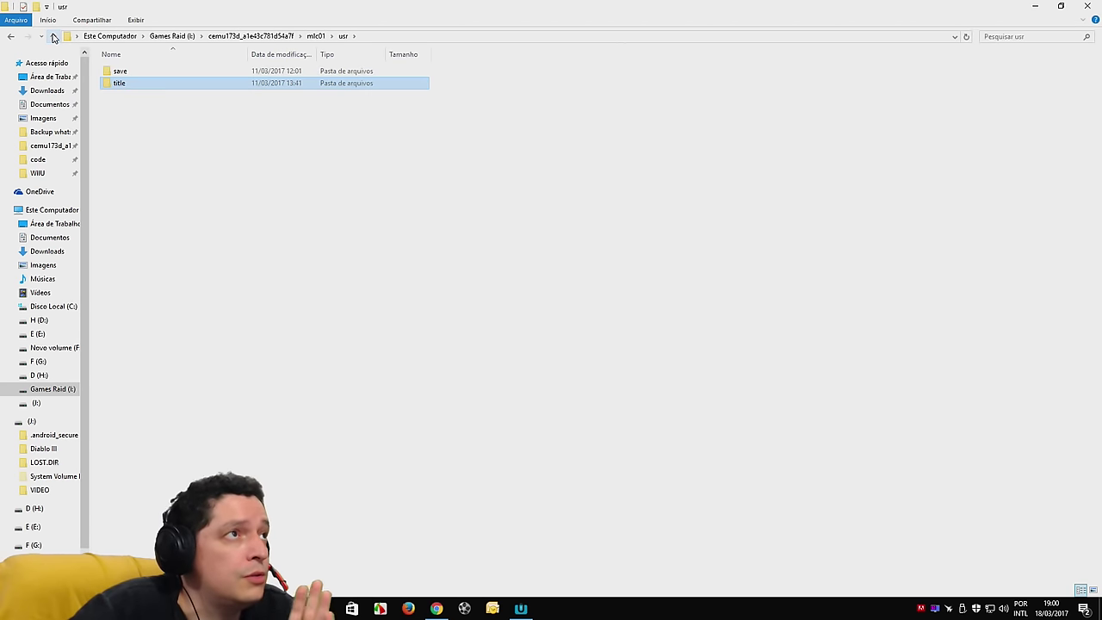
{"action": "left_click", "coordinate": [52, 37]}
{"action": "left_click", "coordinate": [52, 37]}
{"action": "left_click", "coordinate": [232, 306]}
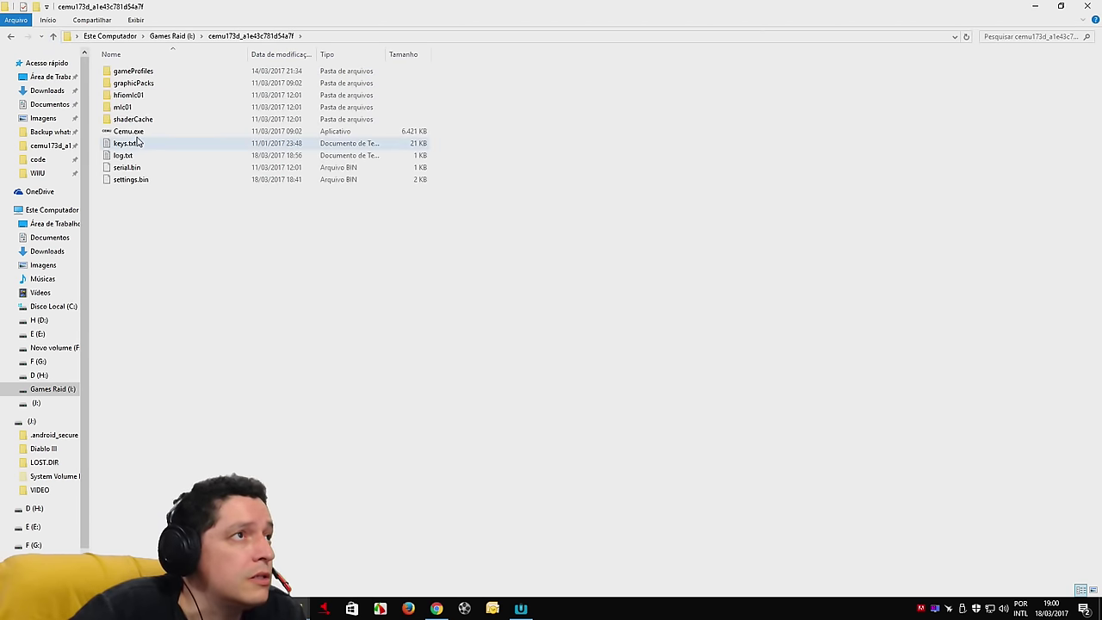
{"action": "double_click", "coordinate": [129, 131]}
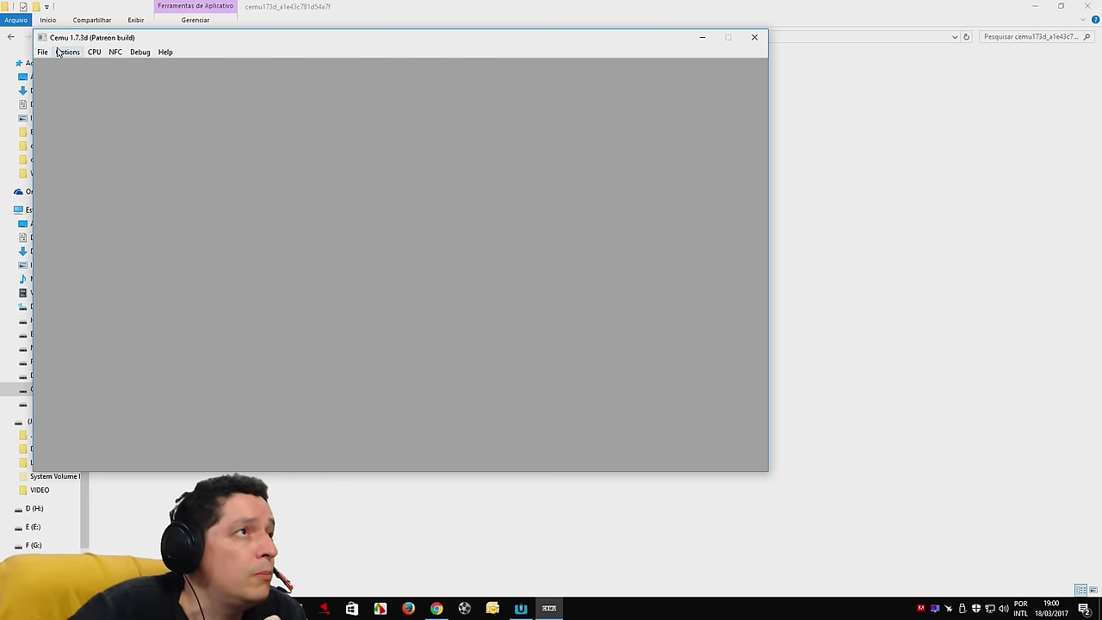
Load the game image NewSuperMarioBrosU(US) up.wux from the WIIU folder in Cemu.
{"action": "left_click", "coordinate": [43, 53]}
{"action": "left_click", "coordinate": [61, 65]}
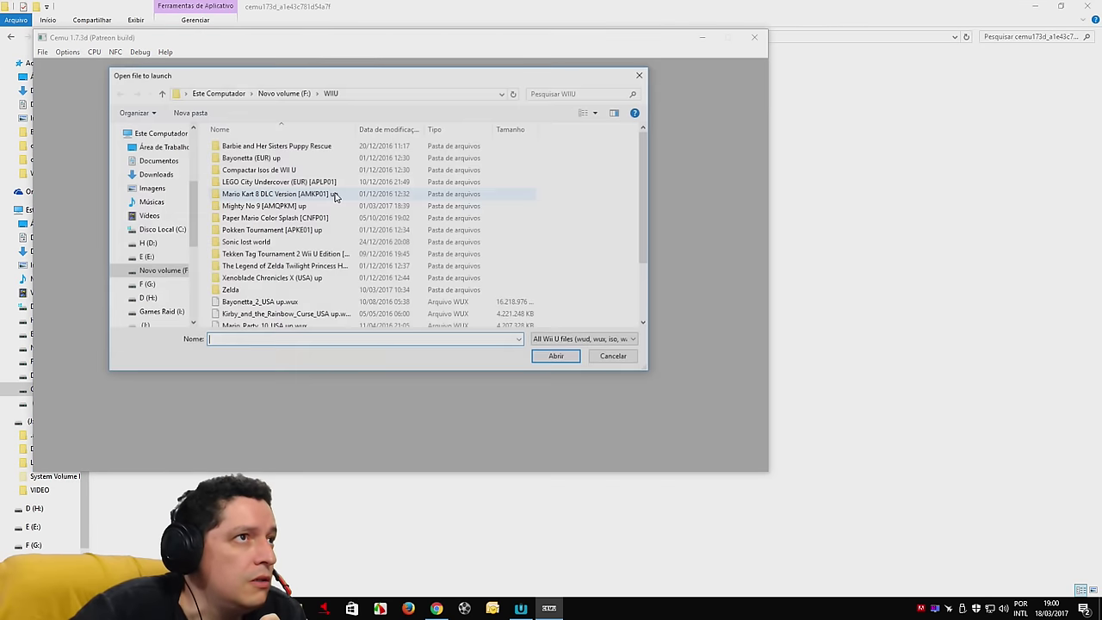
{"action": "scroll", "coordinate": [362, 264], "scroll_direction": "down", "scroll_amount": 3}
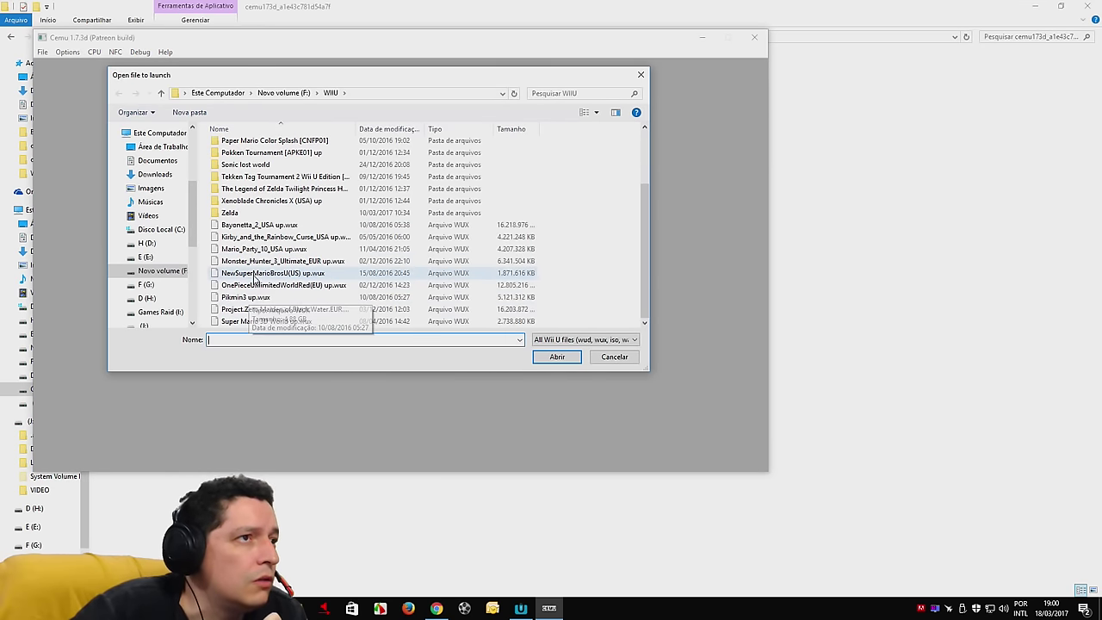
{"action": "left_click", "coordinate": [267, 275]}
{"action": "left_click", "coordinate": [554, 358]}
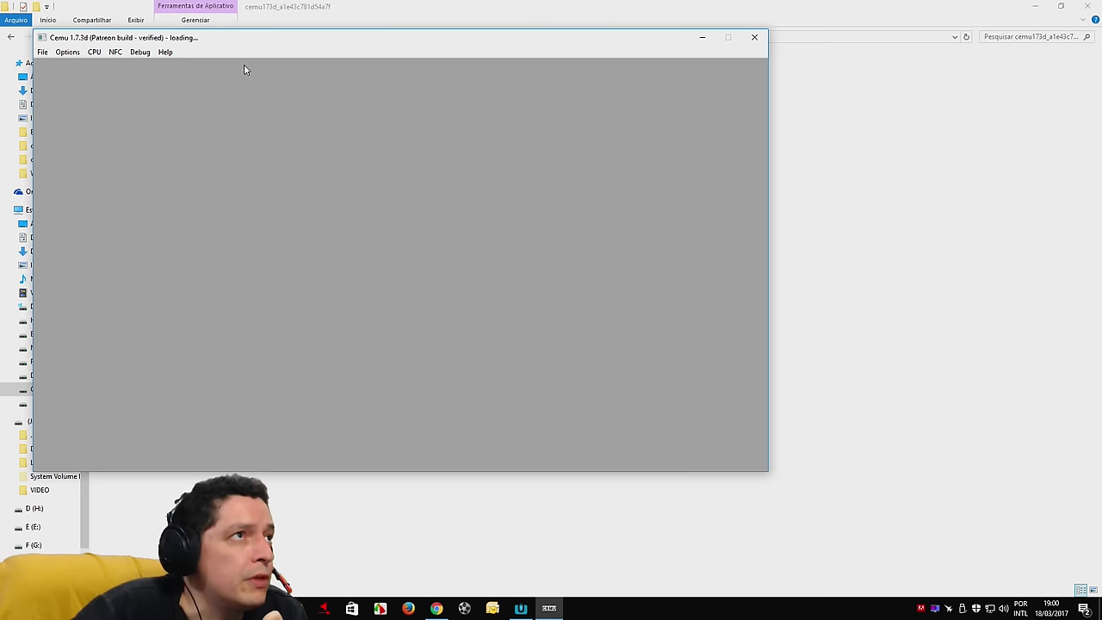
Switch the running game to fullscreen, try to start it from the title screen, and dismiss the crash dialog.
{"action": "left_click_drag", "start_coordinate": [218, 42], "coordinate": [454, 110]}
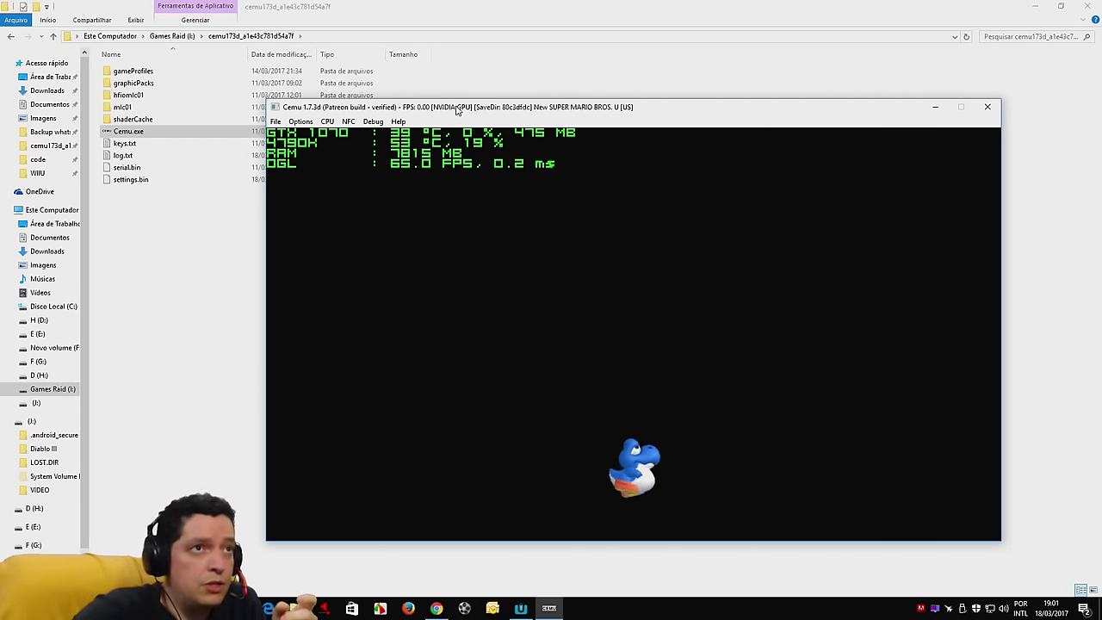
{"action": "left_click", "coordinate": [300, 122]}
{"action": "left_click", "coordinate": [307, 135]}
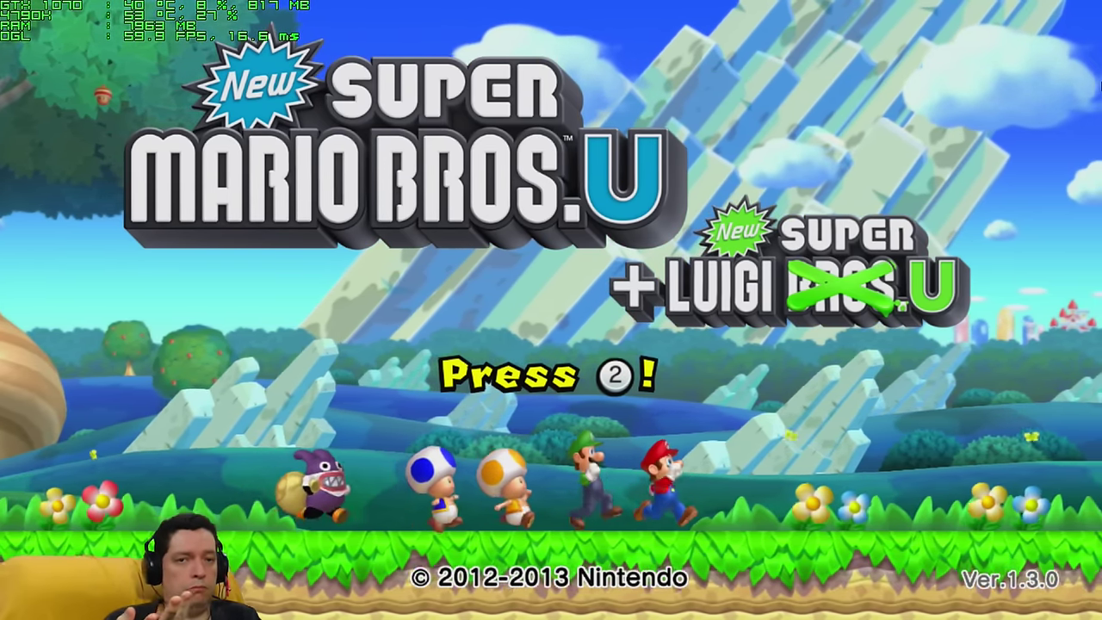
{"action": "key", "text": "Return"}
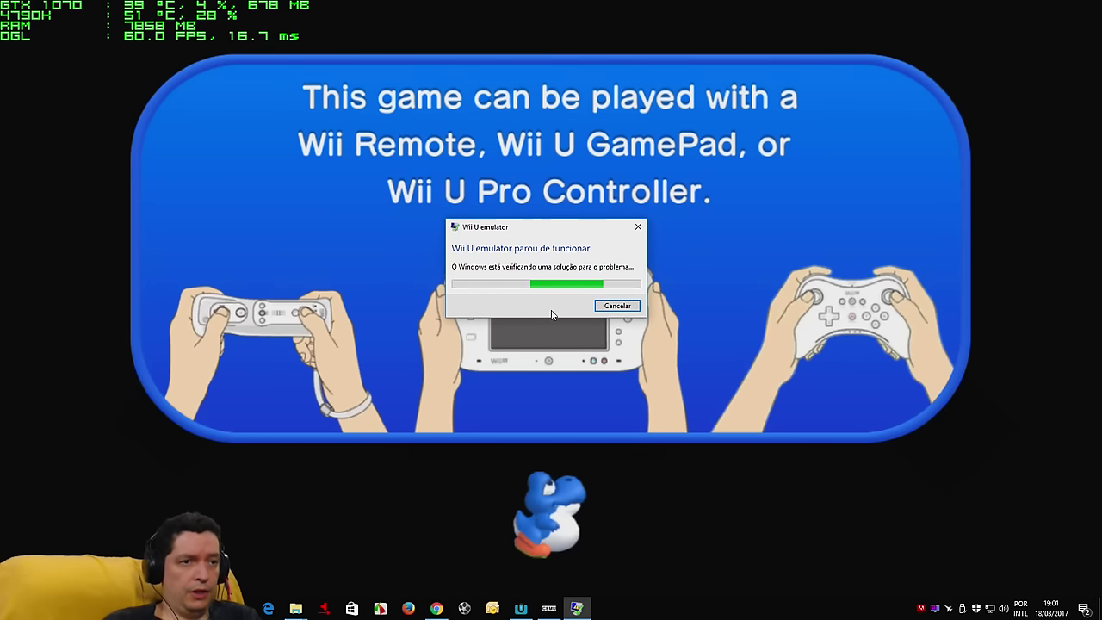
{"action": "left_click", "coordinate": [611, 308]}
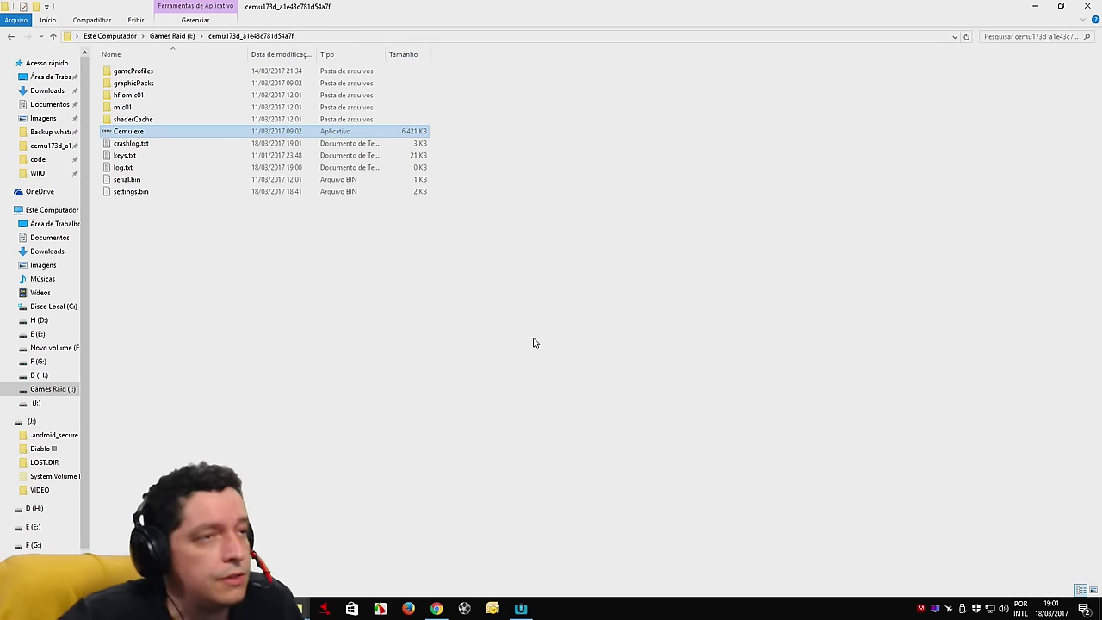
Examine the content folder of title 1005c000 under mlc01\sys\title\0005001b in the cemu173d installation.
{"action": "double_click", "coordinate": [123, 108]}
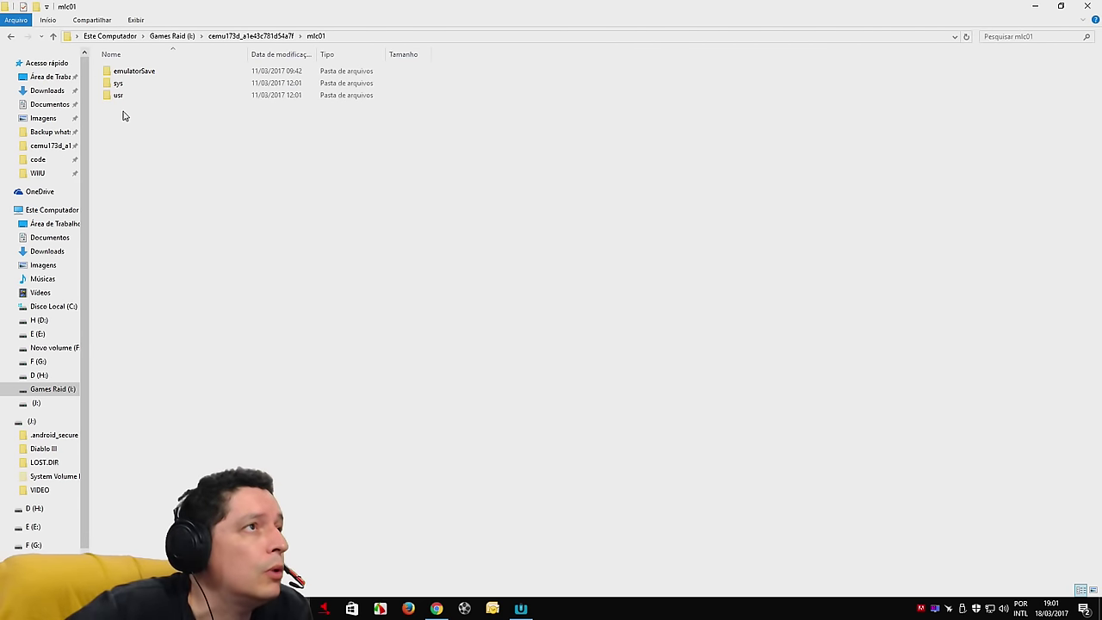
{"action": "double_click", "coordinate": [119, 83]}
{"action": "double_click", "coordinate": [130, 71]}
{"action": "double_click", "coordinate": [130, 72]}
{"action": "double_click", "coordinate": [129, 71]}
{"action": "double_click", "coordinate": [129, 71]}
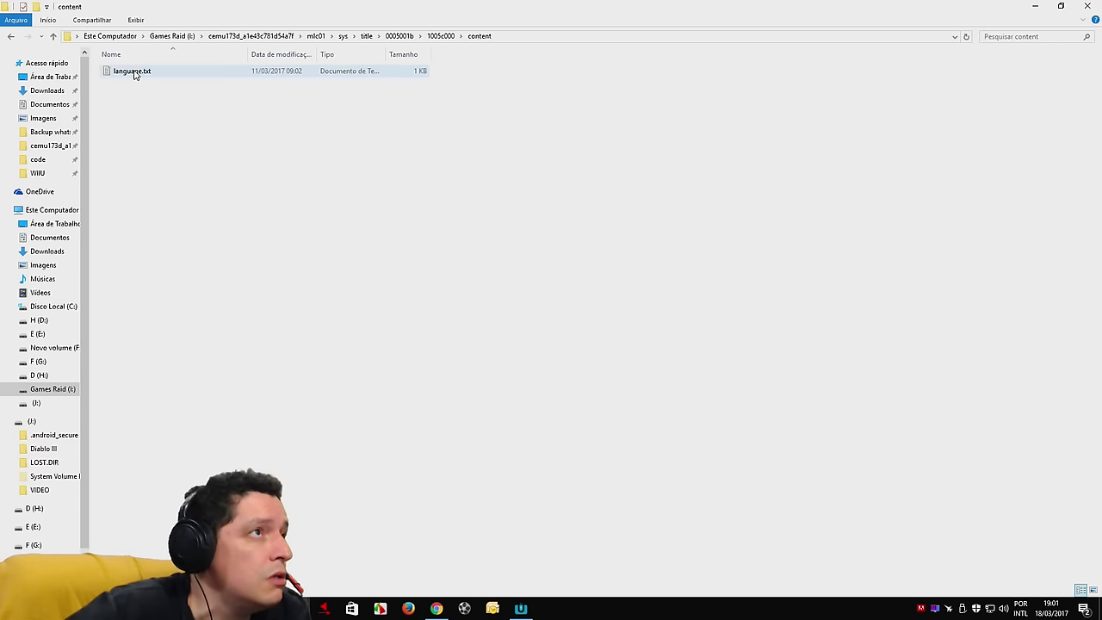
Examine the content folder of title 10056000 in the cemu173d installation and return to that installation's main folder.
{"action": "left_click", "coordinate": [53, 36]}
{"action": "left_click", "coordinate": [52, 36]}
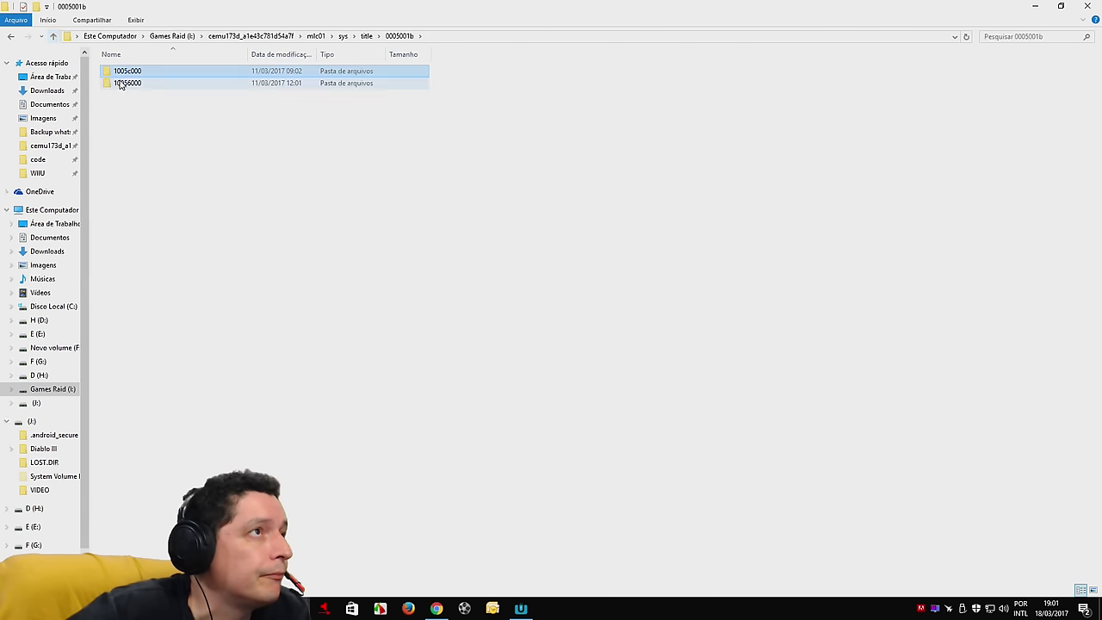
{"action": "double_click", "coordinate": [123, 84]}
{"action": "double_click", "coordinate": [125, 73]}
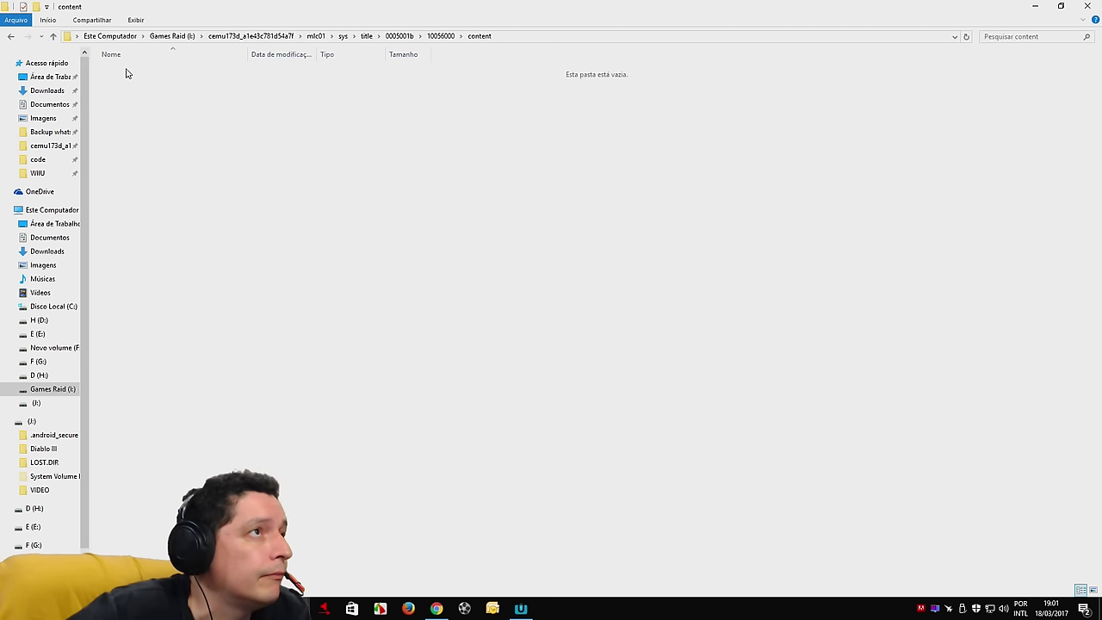
{"action": "left_click", "coordinate": [53, 37]}
{"action": "left_click", "coordinate": [53, 37]}
{"action": "left_click", "coordinate": [54, 36]}
{"action": "left_click", "coordinate": [53, 36]}
{"action": "left_click", "coordinate": [54, 36]}
{"action": "left_click", "coordinate": [53, 36]}
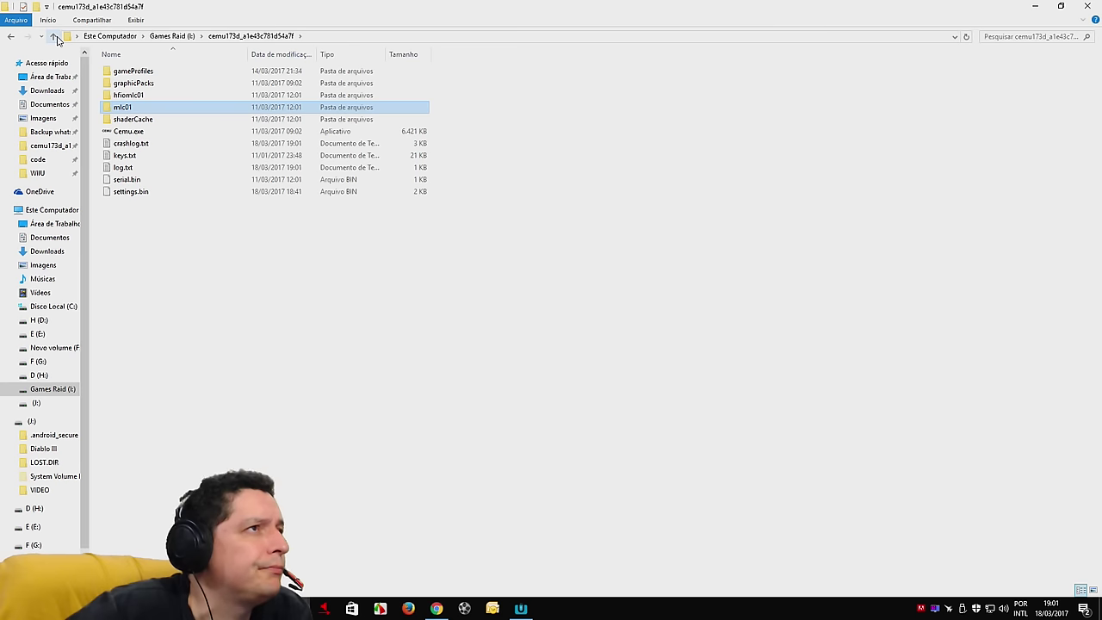
Examine the 1005c000 content folder under mlc01\sys\title\0005001b in the cemu173c_28891eb87f0ec8e installation.
{"action": "left_click", "coordinate": [54, 36]}
{"action": "left_click", "coordinate": [156, 195]}
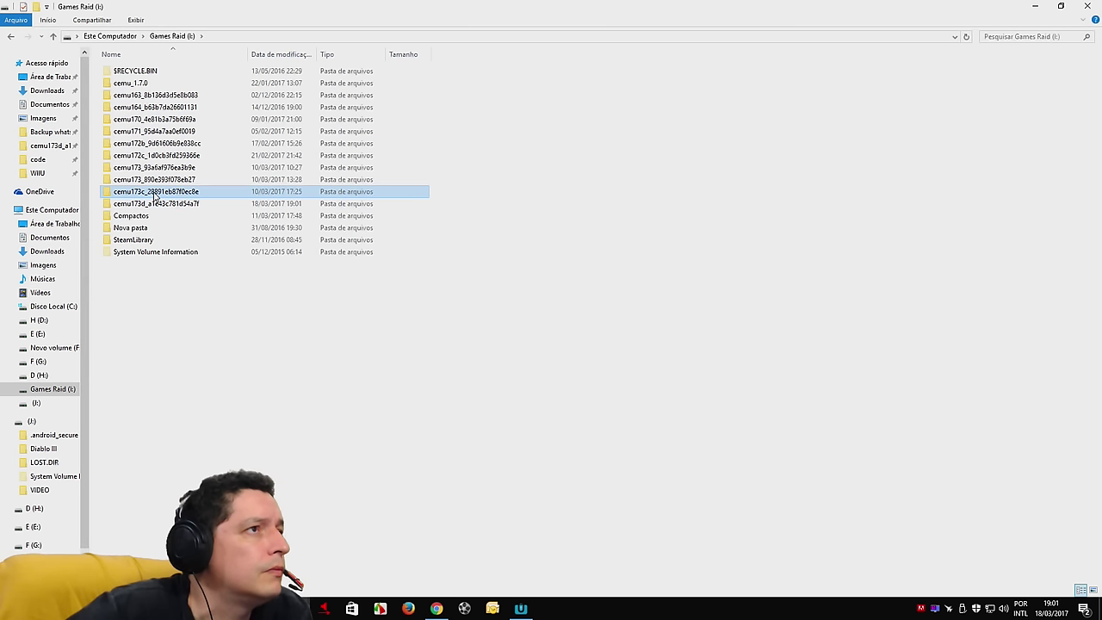
{"action": "double_click", "coordinate": [156, 195]}
{"action": "double_click", "coordinate": [119, 108]}
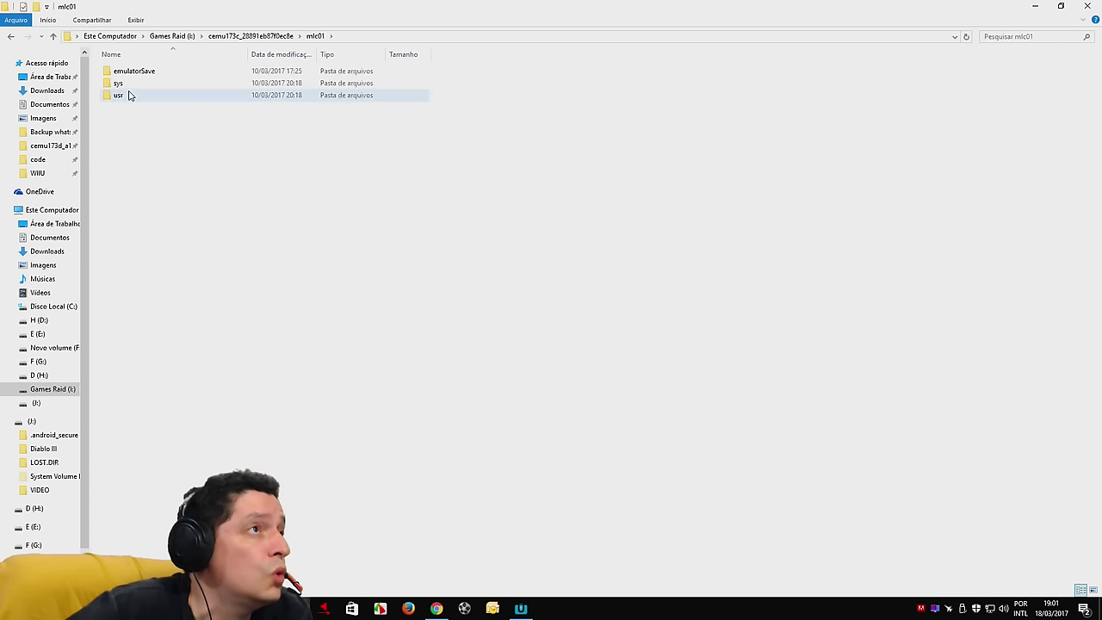
{"action": "left_click", "coordinate": [123, 96]}
{"action": "left_click", "coordinate": [119, 83]}
{"action": "double_click", "coordinate": [119, 83]}
{"action": "double_click", "coordinate": [119, 72]}
{"action": "double_click", "coordinate": [118, 73]}
{"action": "double_click", "coordinate": [118, 72]}
{"action": "double_click", "coordinate": [118, 72]}
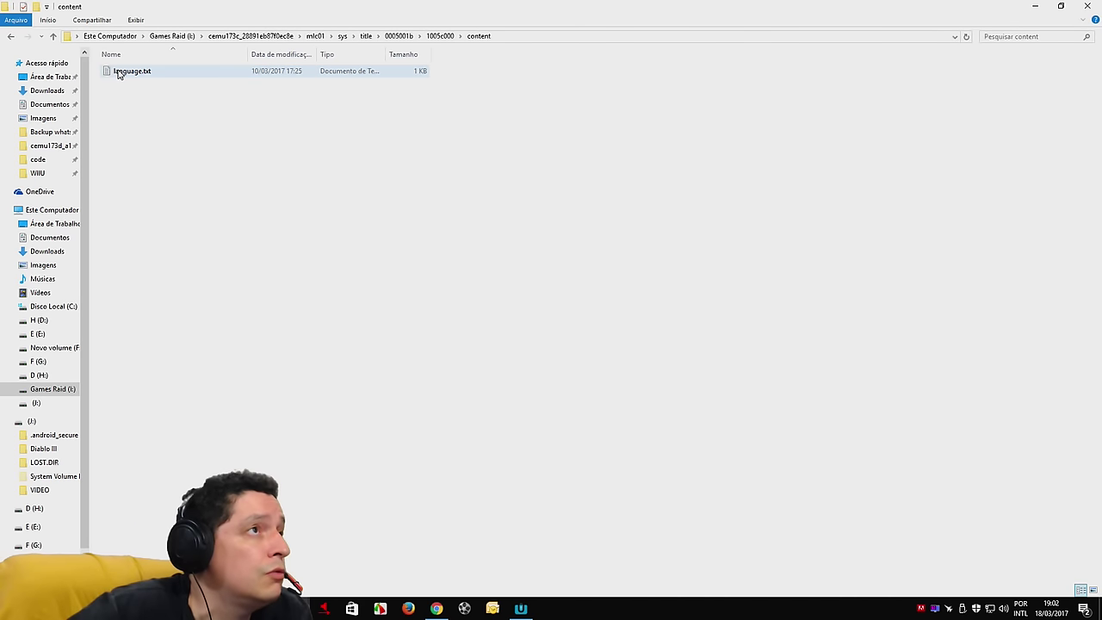
Examine the 10056000 content folder in the cemu173c installation and return to the Games Raid (I:) drive.
{"action": "left_click", "coordinate": [52, 36]}
{"action": "left_click", "coordinate": [52, 36]}
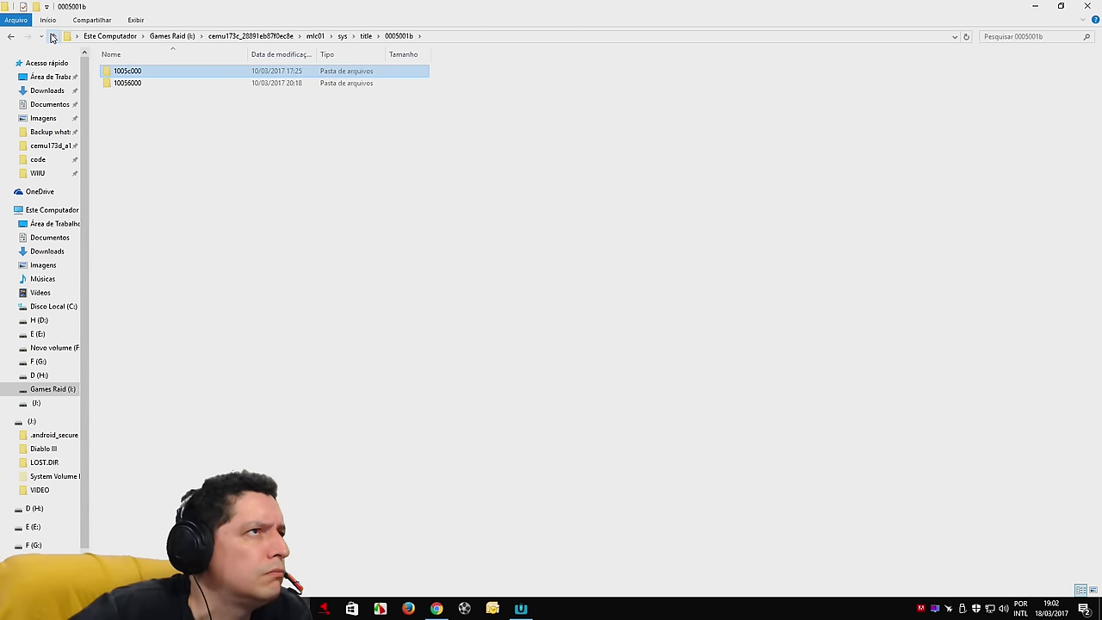
{"action": "double_click", "coordinate": [116, 85]}
{"action": "double_click", "coordinate": [119, 71]}
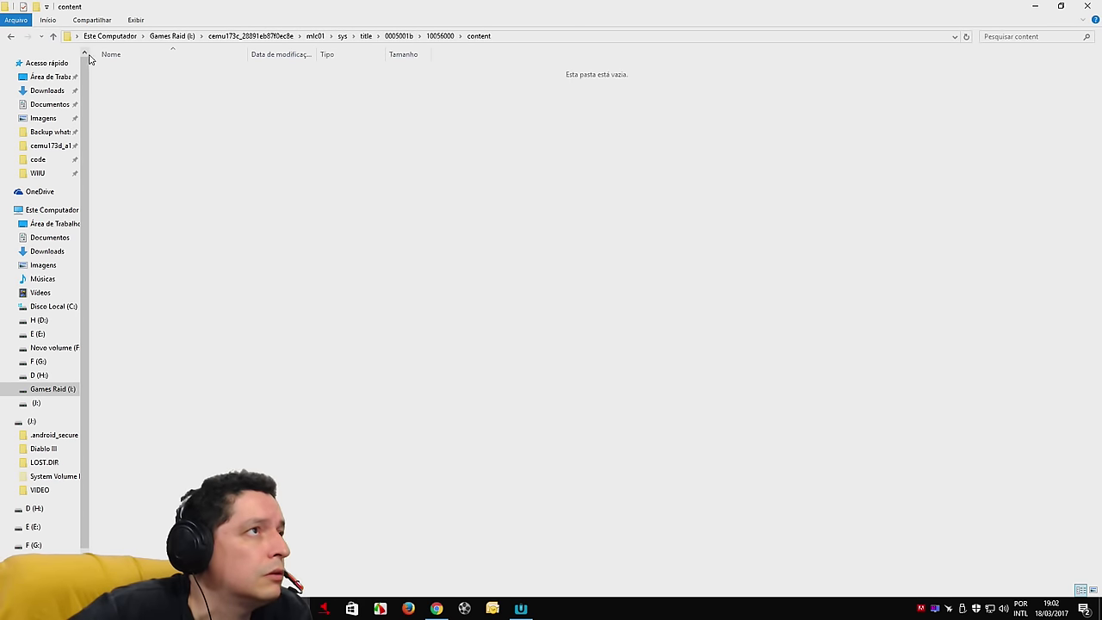
{"action": "left_click", "coordinate": [53, 36]}
{"action": "left_click", "coordinate": [53, 36]}
{"action": "left_click", "coordinate": [53, 36]}
{"action": "left_click", "coordinate": [52, 37]}
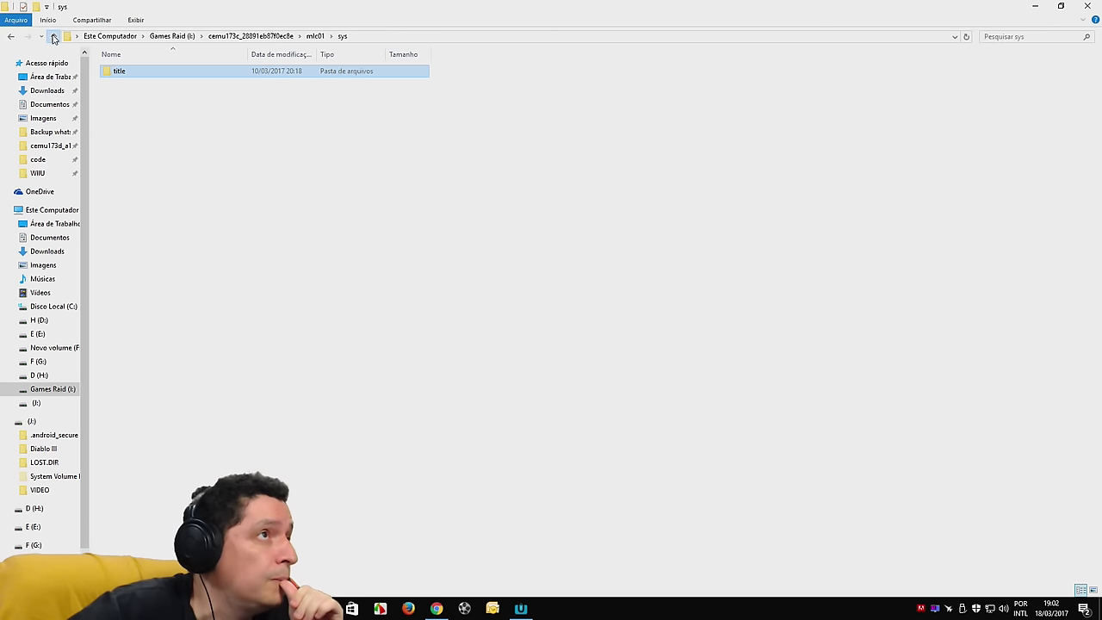
{"action": "left_click", "coordinate": [52, 36]}
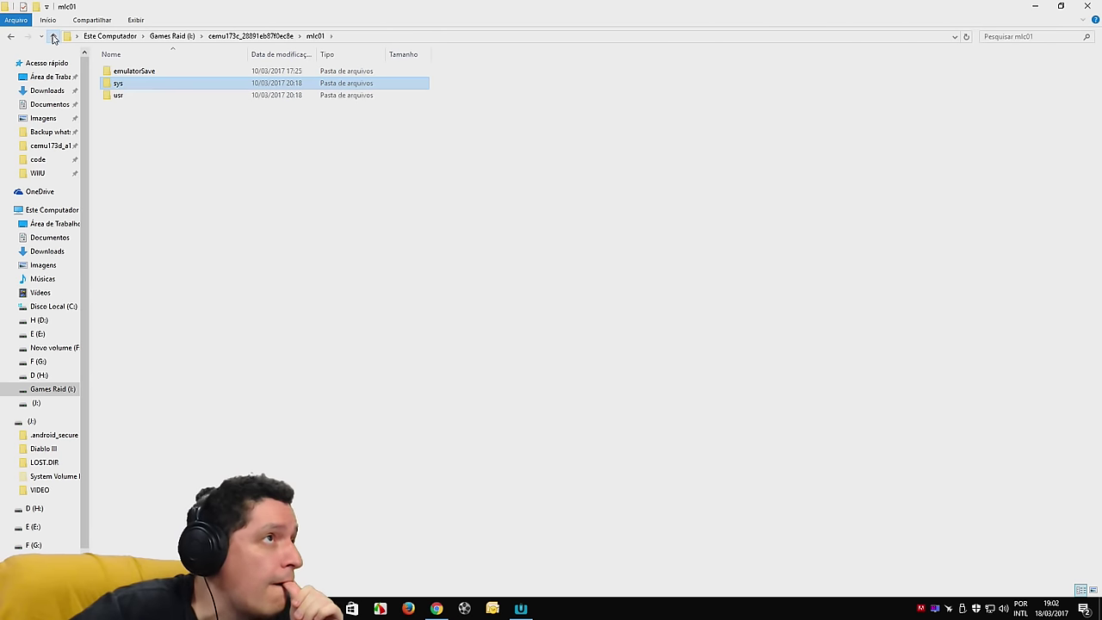
{"action": "double_click", "coordinate": [119, 95]}
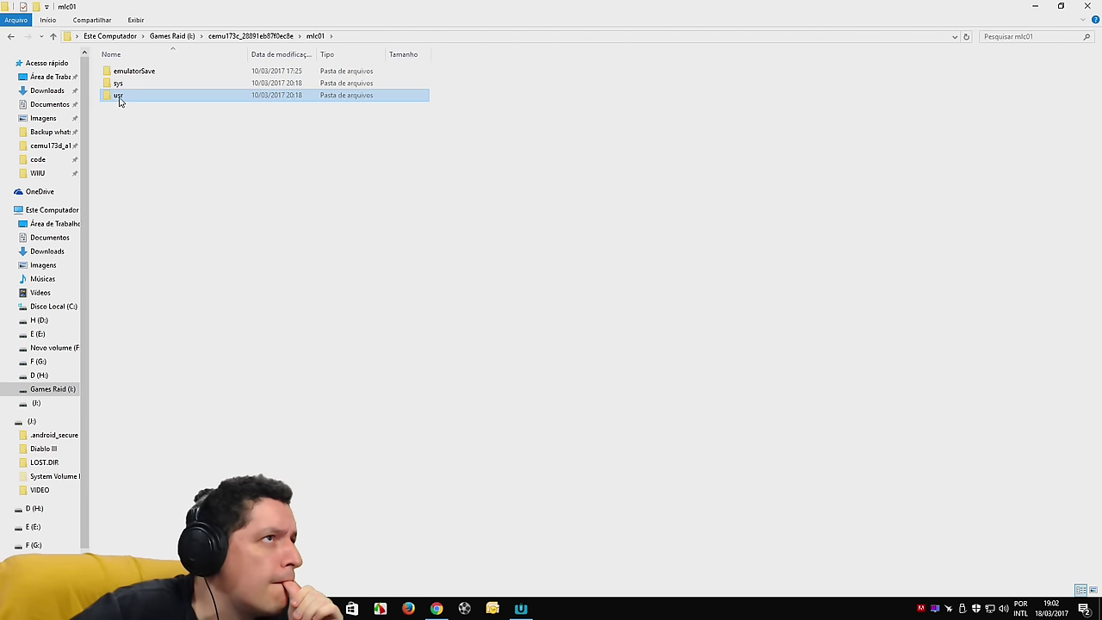
{"action": "left_click", "coordinate": [53, 36]}
{"action": "left_click", "coordinate": [52, 36]}
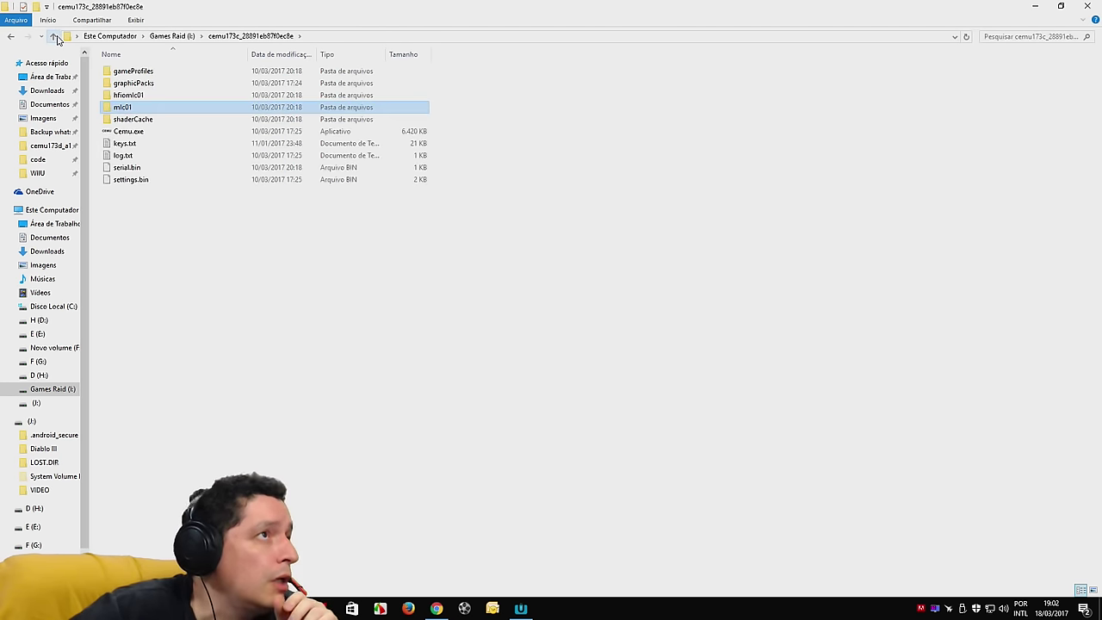
{"action": "left_click", "coordinate": [56, 38]}
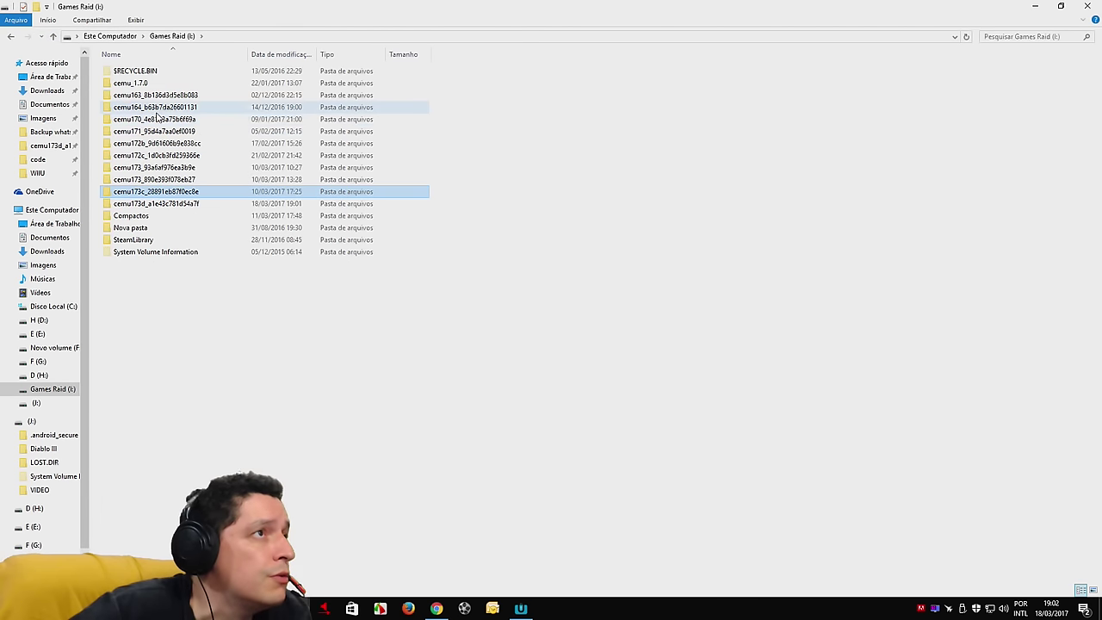
Copy the four FFLRes .dat files from cemu170_4e81b3a75b6f69a's mlc01\sys\title\0005001b\10056000\content folder and return to the Games Raid drive.
{"action": "left_click", "coordinate": [155, 120]}
{"action": "double_click", "coordinate": [122, 107]}
{"action": "double_click", "coordinate": [118, 83]}
{"action": "double_click", "coordinate": [119, 72]}
{"action": "double_click", "coordinate": [119, 72]}
{"action": "double_click", "coordinate": [119, 72]}
{"action": "double_click", "coordinate": [118, 73]}
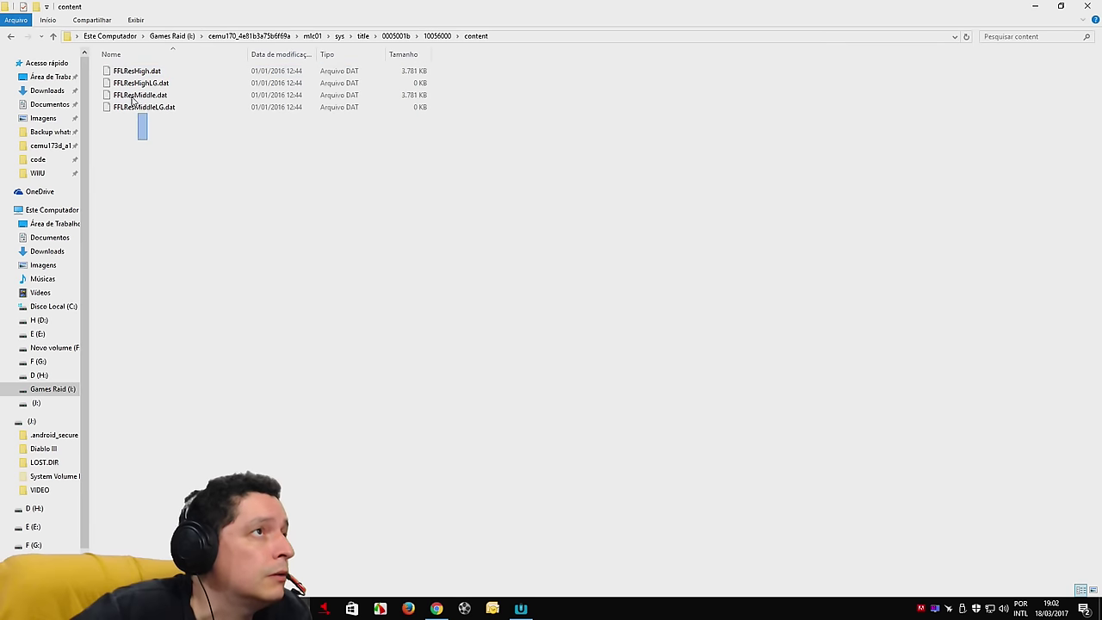
{"action": "left_click_drag", "start_coordinate": [142, 121], "coordinate": [127, 72]}
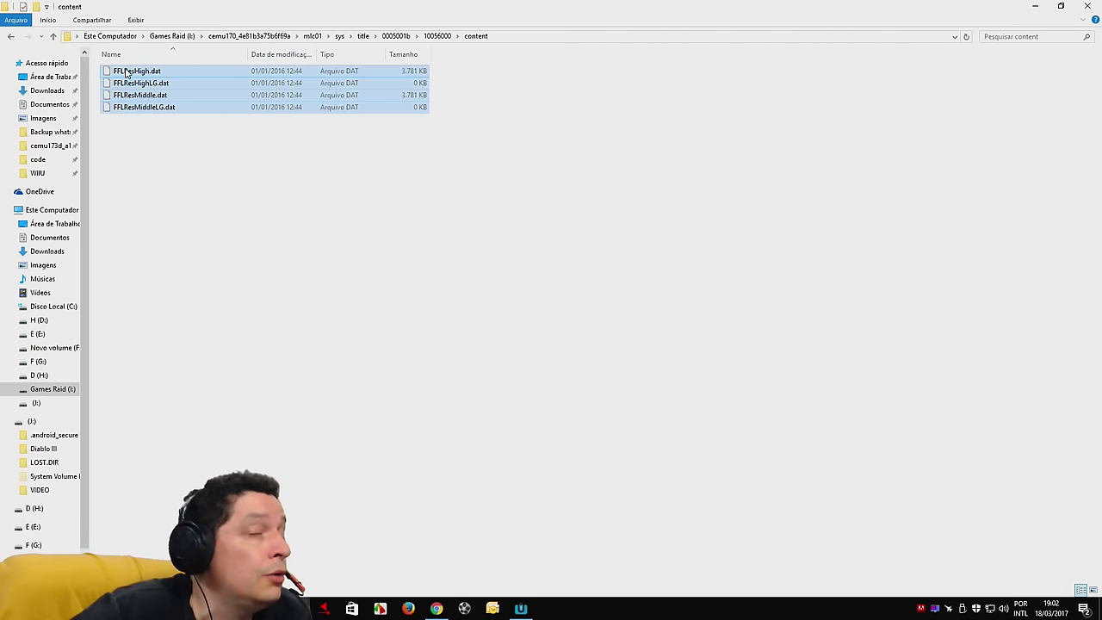
{"action": "left_click", "coordinate": [53, 37]}
{"action": "left_click", "coordinate": [53, 37]}
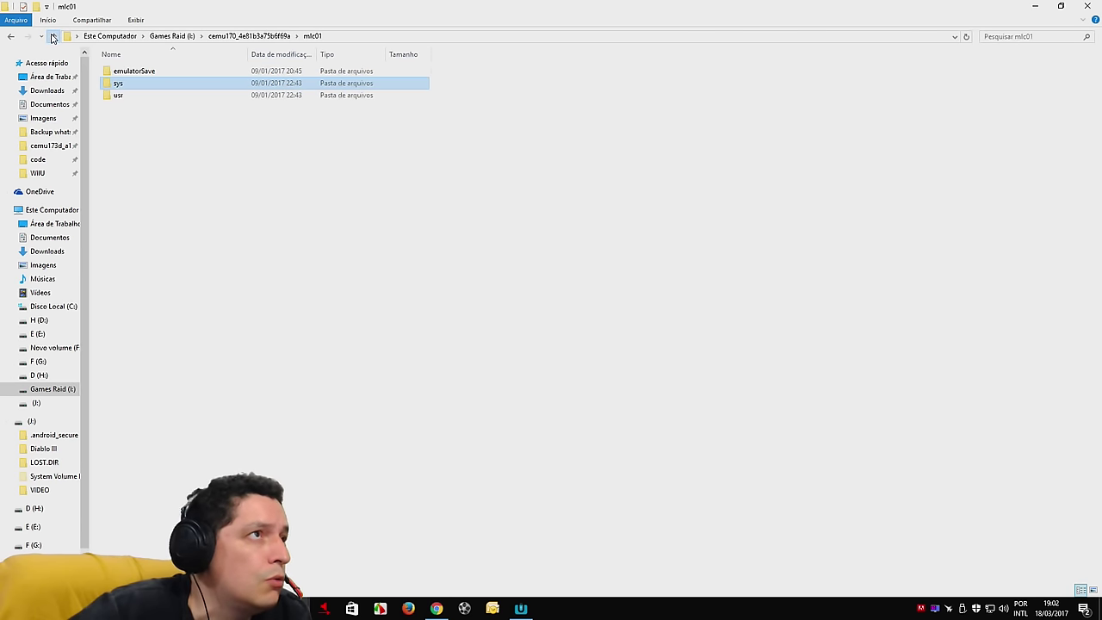
{"action": "left_click", "coordinate": [52, 38]}
{"action": "left_click", "coordinate": [53, 37]}
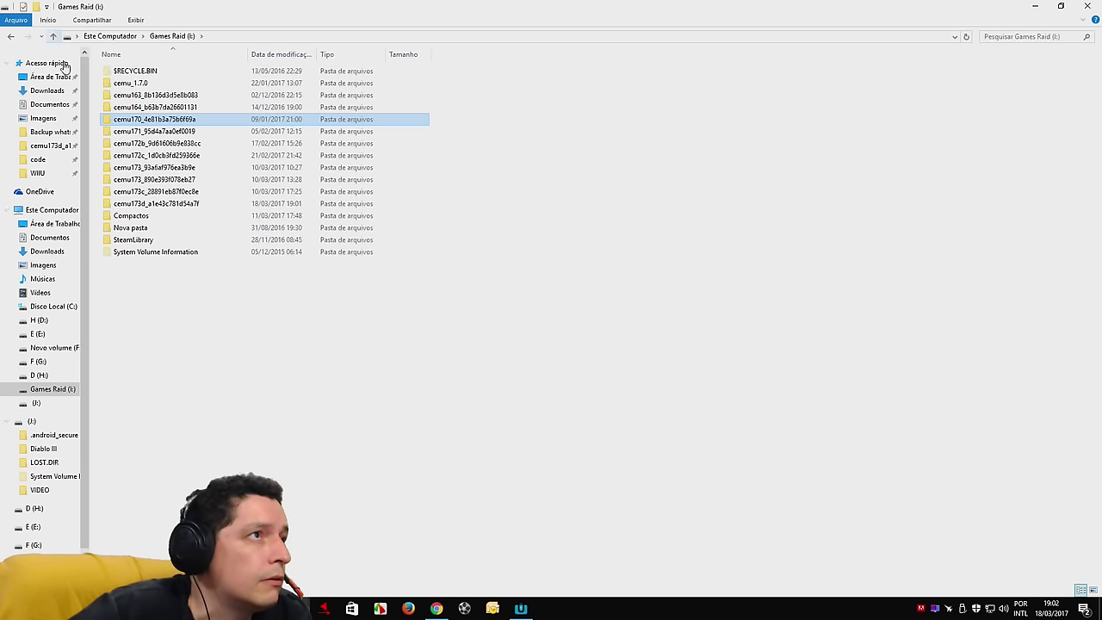
Paste the copied FFLRes .dat files into cemu173d's mlc01\sys\title\0005001b\1005c000\content folder.
{"action": "double_click", "coordinate": [156, 204]}
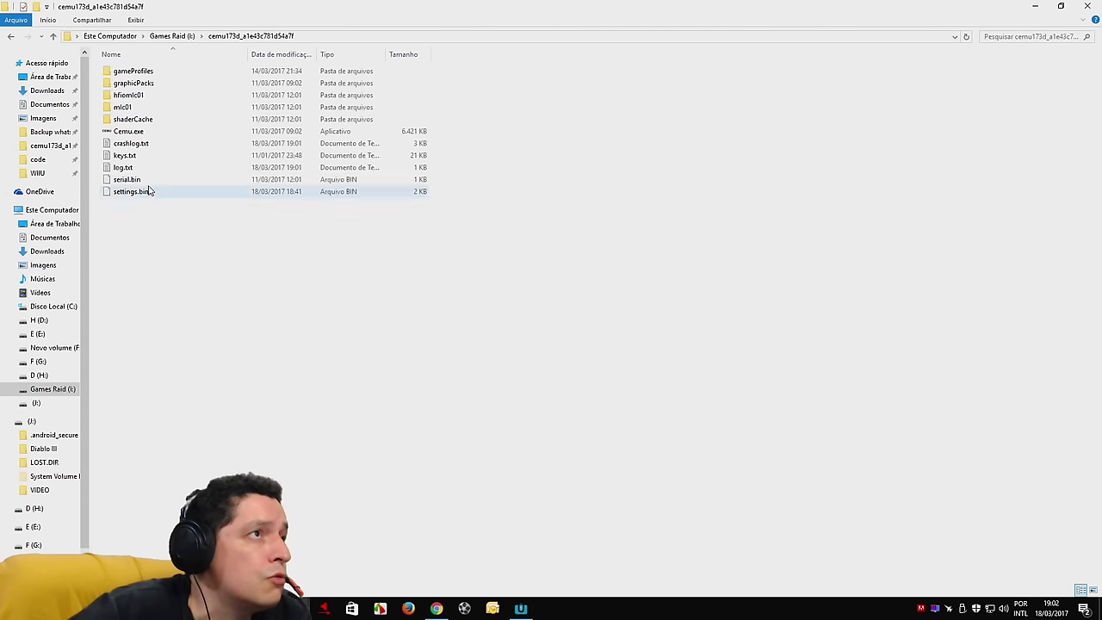
{"action": "double_click", "coordinate": [122, 107]}
{"action": "double_click", "coordinate": [125, 82]}
{"action": "left_click", "coordinate": [125, 74]}
{"action": "double_click", "coordinate": [125, 75]}
{"action": "double_click", "coordinate": [126, 74]}
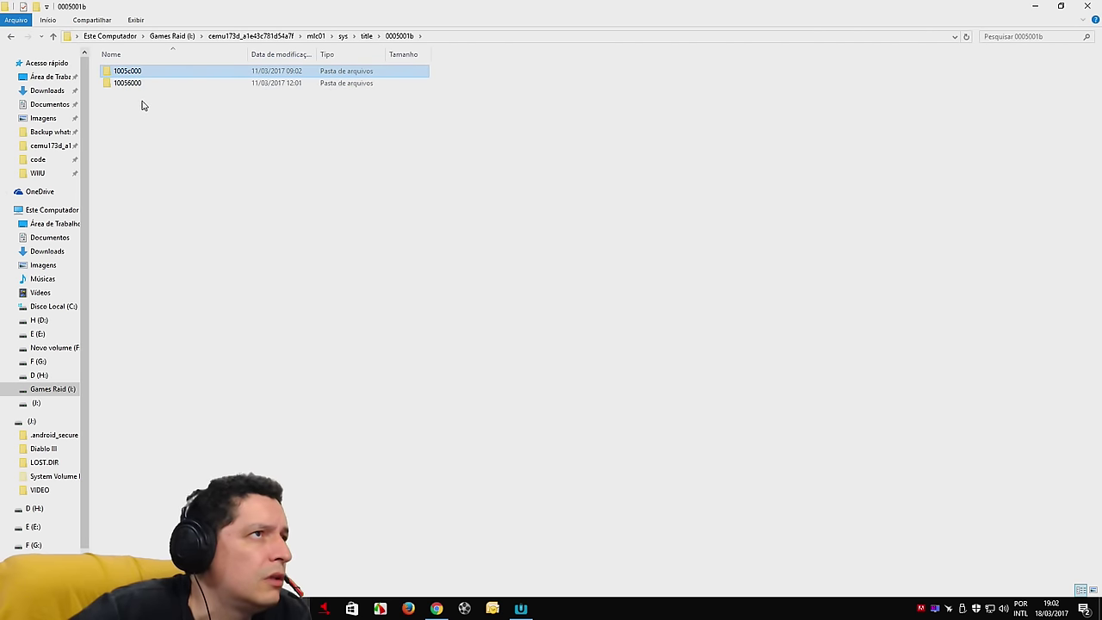
{"action": "double_click", "coordinate": [131, 74]}
{"action": "double_click", "coordinate": [129, 73]}
{"action": "key", "text": "ctrl+v"}
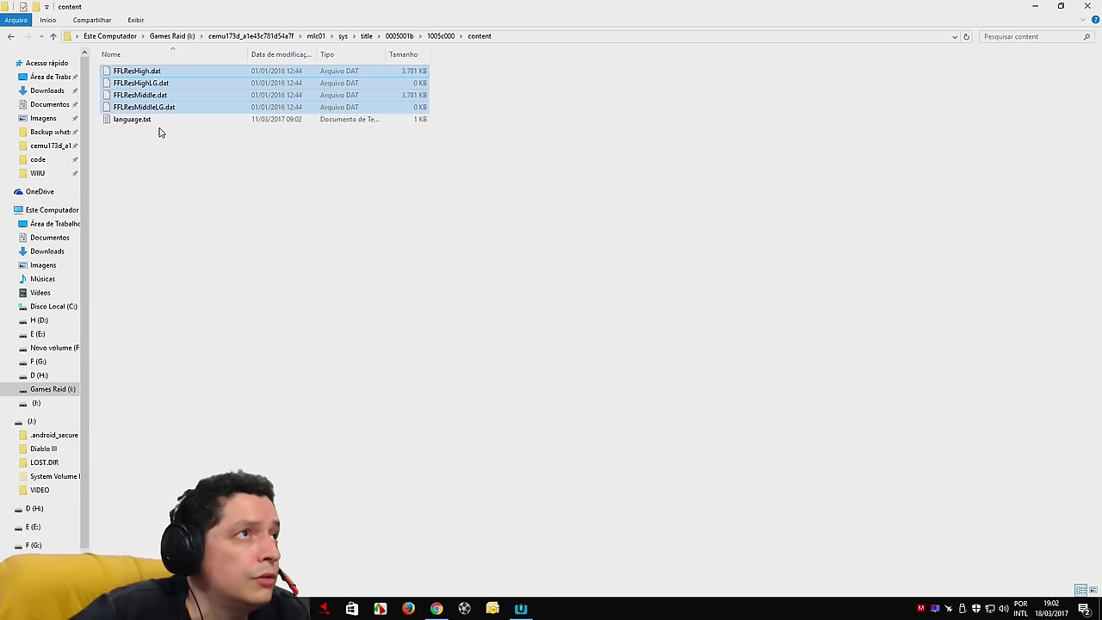
Copy the four FFLRes .dat files from cemu173d's 1005c000\content folder into the neighbouring 10056000\content folder.
{"action": "left_click", "coordinate": [53, 38]}
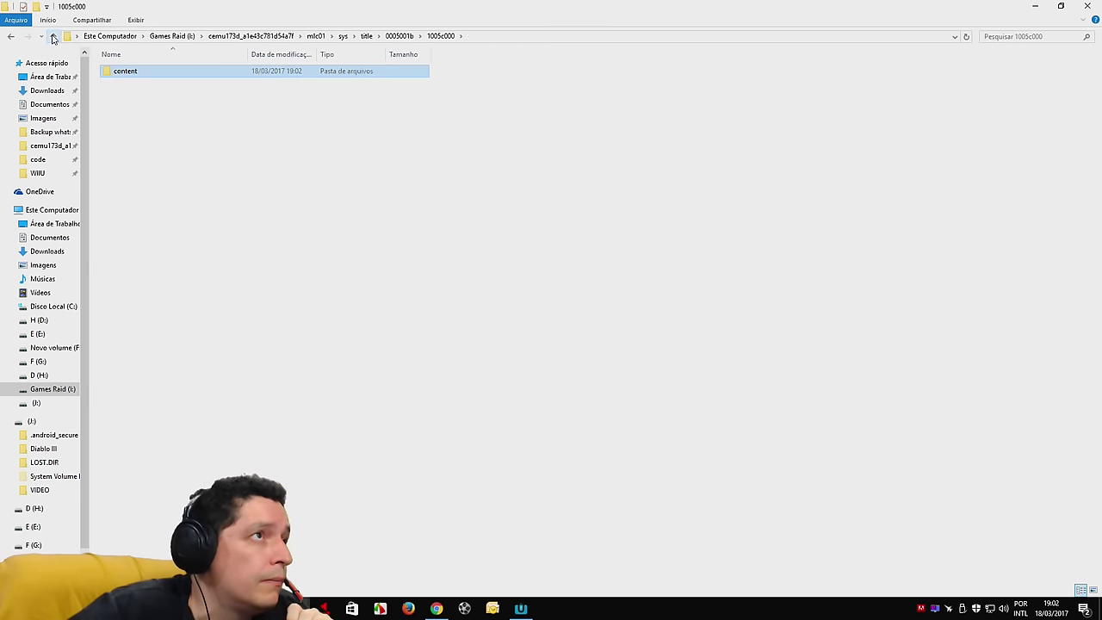
{"action": "double_click", "coordinate": [119, 72]}
{"action": "left_click", "coordinate": [157, 109]}
{"action": "left_click", "coordinate": [155, 73], "text": "shift"}
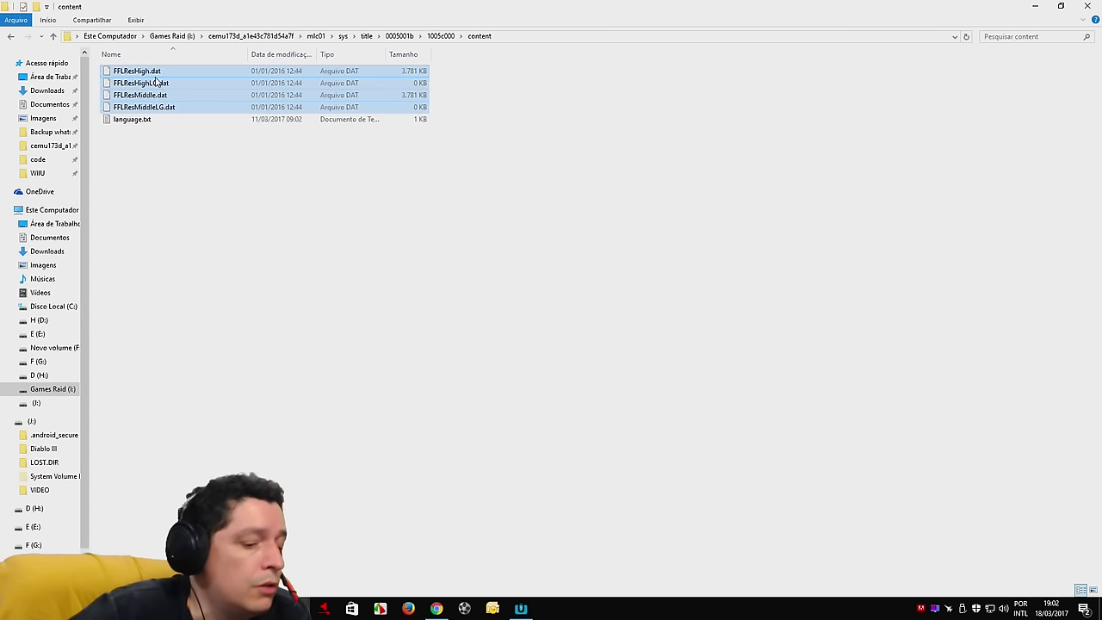
{"action": "left_click", "coordinate": [52, 36]}
{"action": "left_click", "coordinate": [53, 36]}
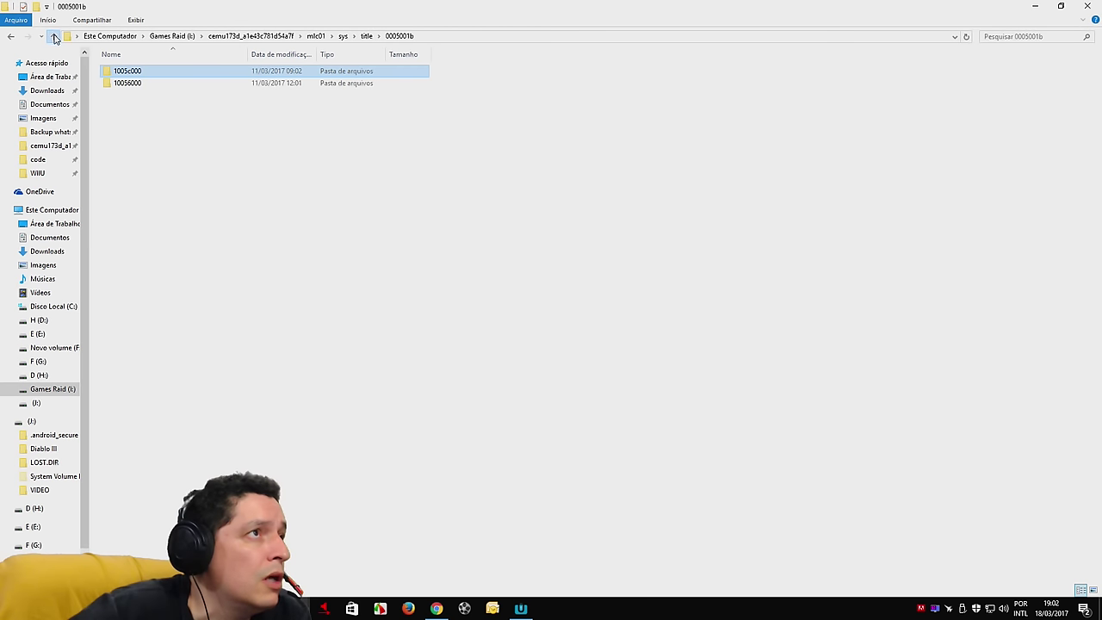
{"action": "double_click", "coordinate": [119, 83]}
{"action": "double_click", "coordinate": [123, 73]}
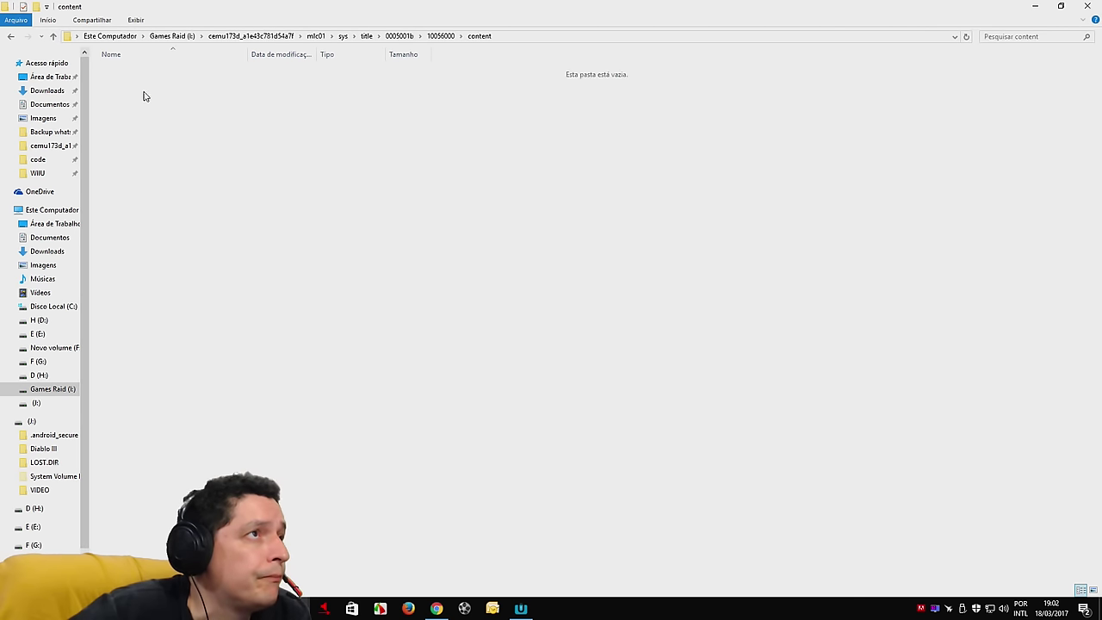
{"action": "key", "text": "ctrl+v"}
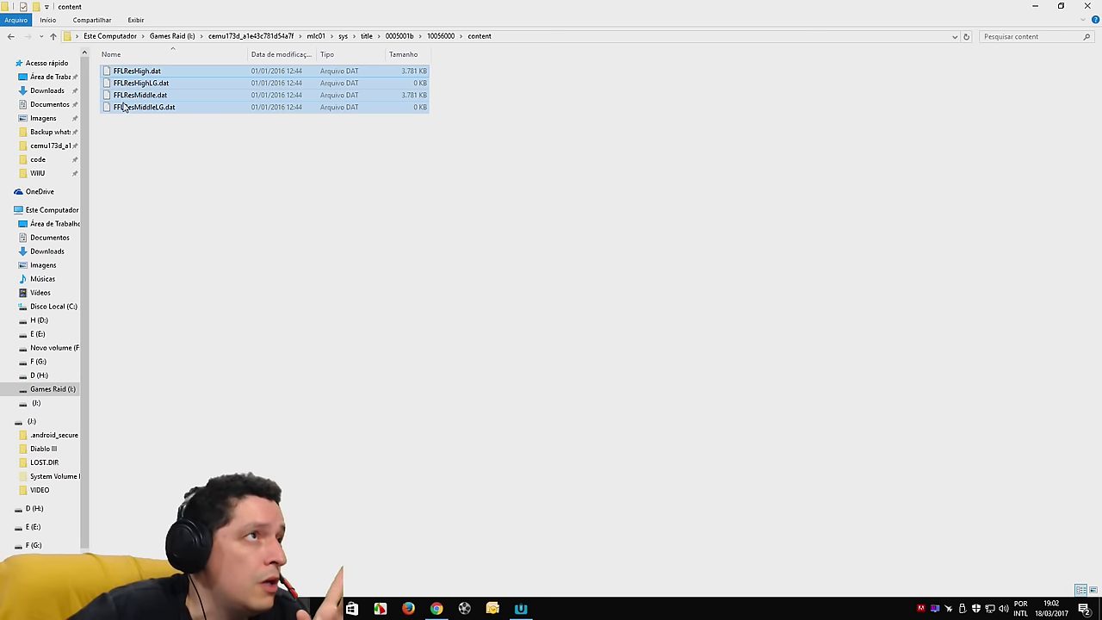
Return to the root folder of the cemu173d installation and launch Cemu.exe.
{"action": "left_click", "coordinate": [53, 36]}
{"action": "left_click", "coordinate": [52, 36]}
{"action": "left_click", "coordinate": [52, 36]}
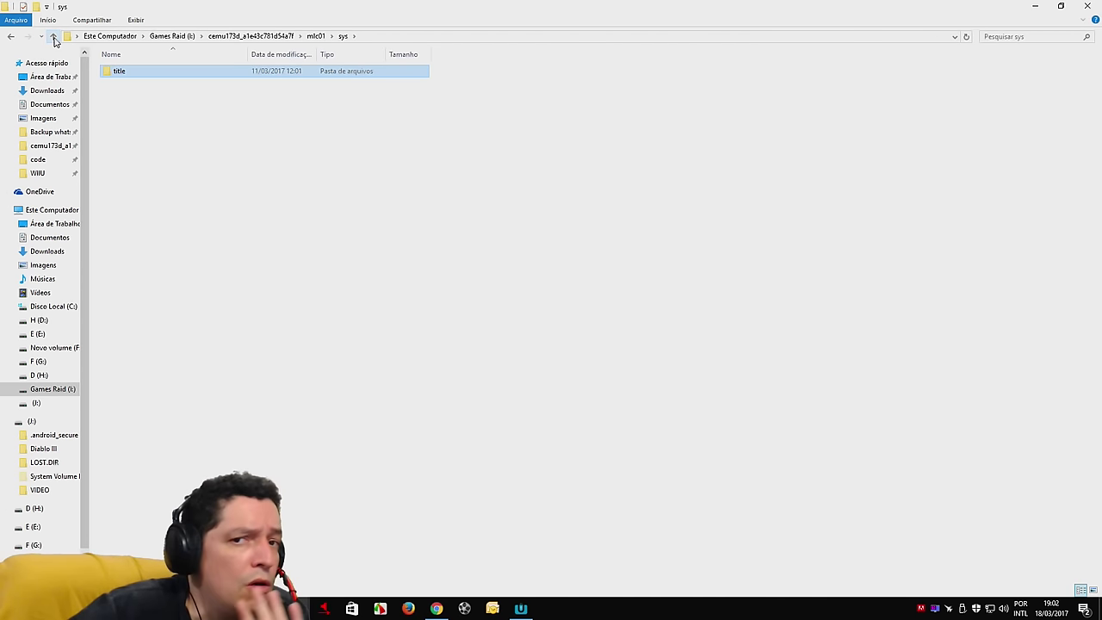
{"action": "left_click", "coordinate": [54, 38]}
{"action": "left_click", "coordinate": [54, 37]}
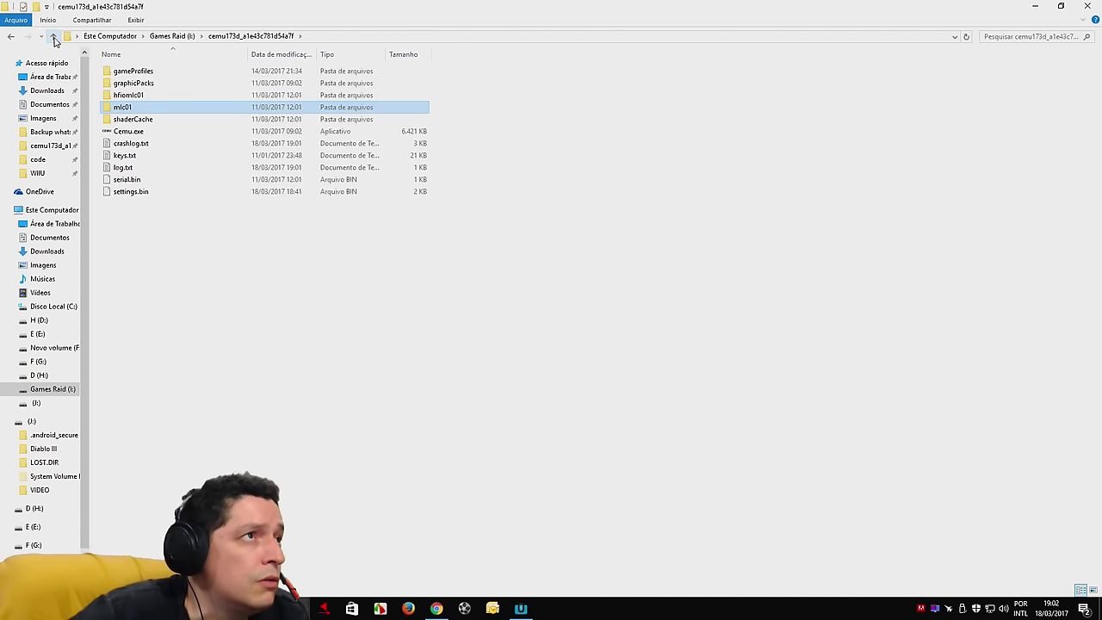
{"action": "double_click", "coordinate": [138, 131]}
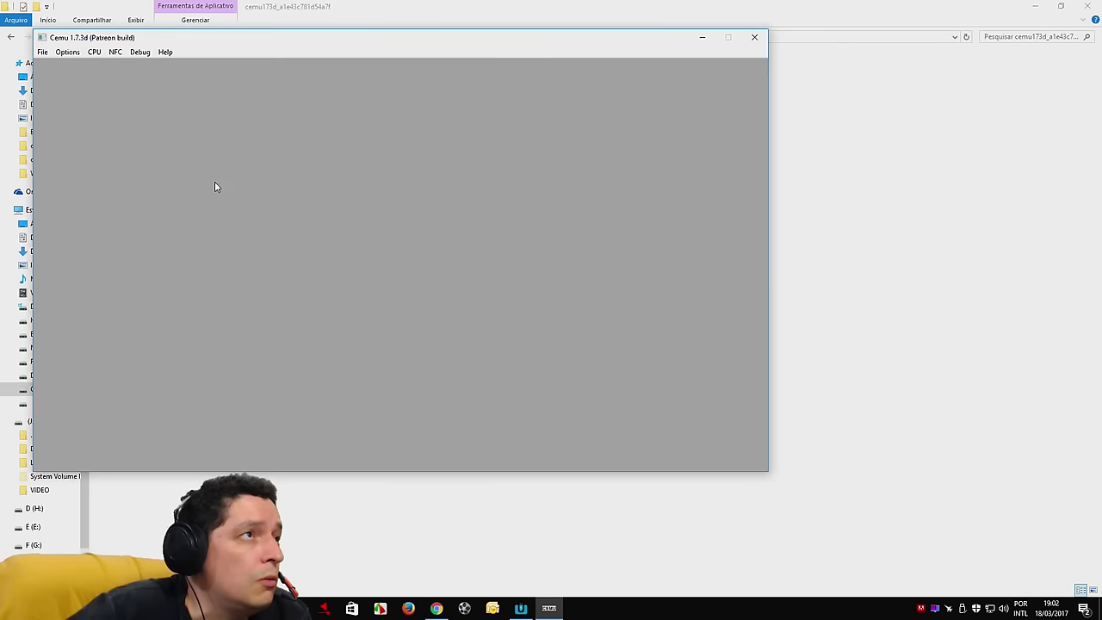
Load the game image NewSuperMarioBrosU(US) up.wux from the WIIU folder on drive F.
{"action": "left_click", "coordinate": [43, 52]}
{"action": "left_click", "coordinate": [54, 66]}
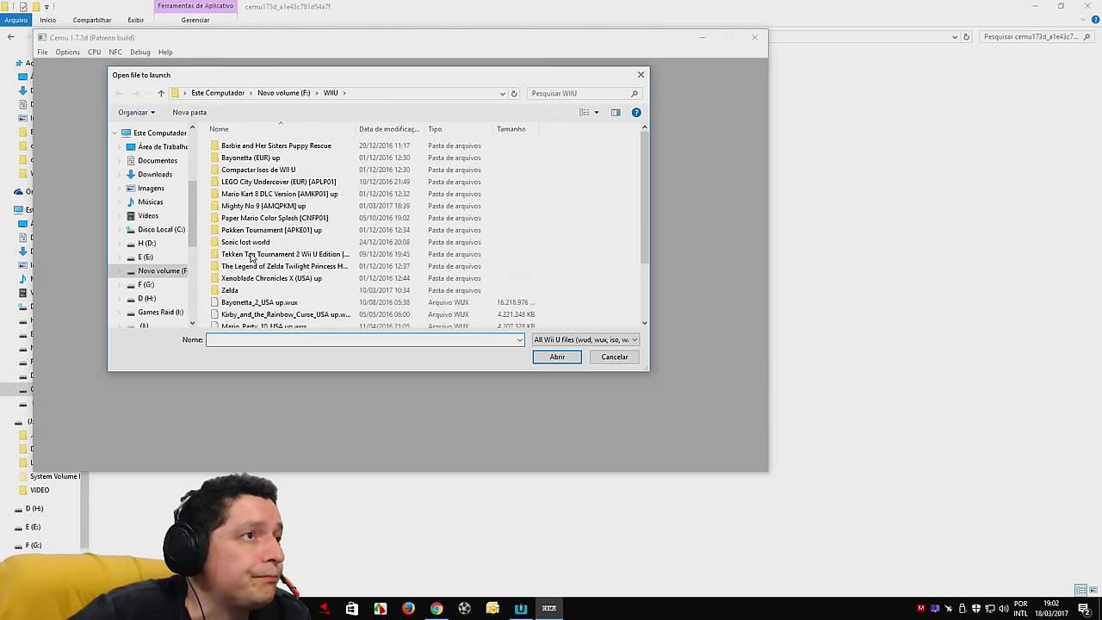
{"action": "scroll", "coordinate": [280, 280], "scroll_direction": "down", "scroll_amount": 3}
{"action": "left_click", "coordinate": [275, 273]}
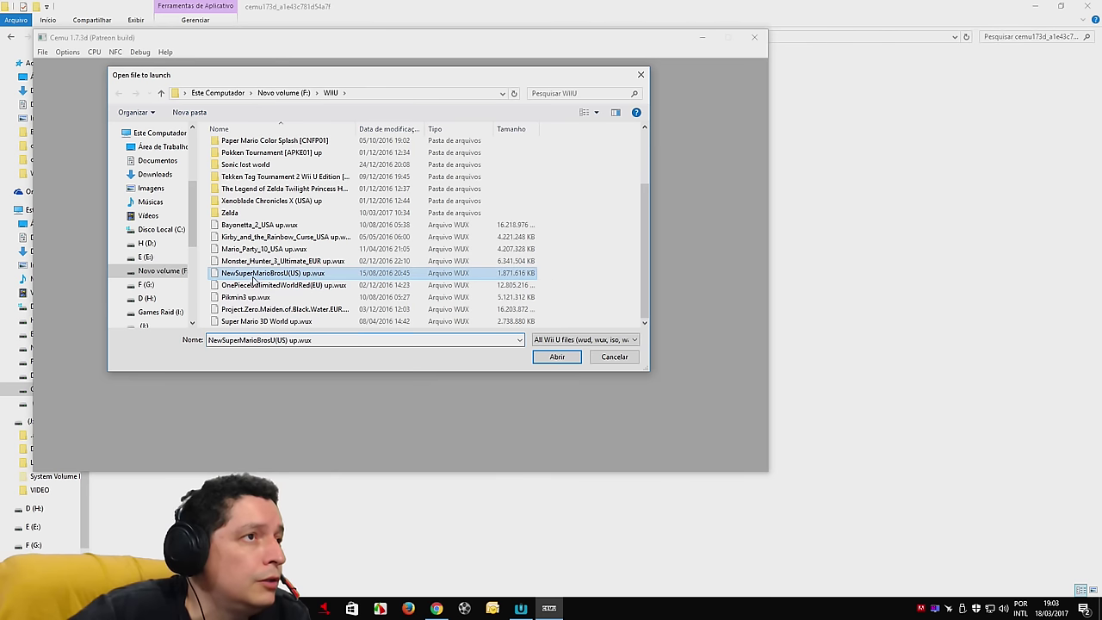
{"action": "left_click", "coordinate": [557, 356]}
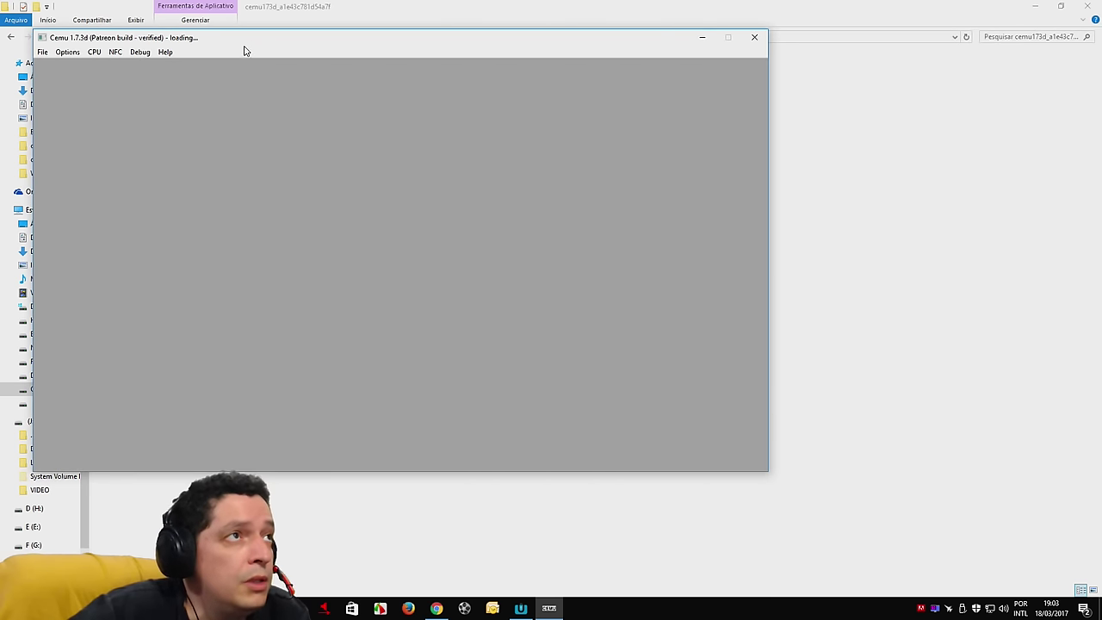
Reposition the emulator window, switch the game to full screen, and advance past the title and New Super Luigi U notice.
{"action": "left_click_drag", "start_coordinate": [243, 43], "coordinate": [357, 84]}
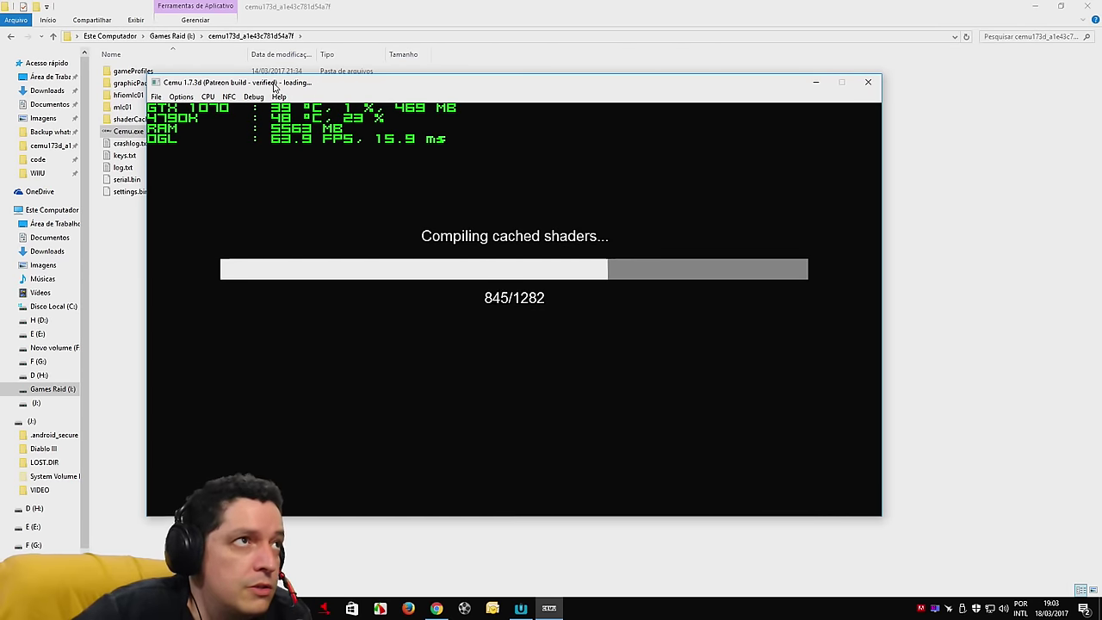
{"action": "left_click", "coordinate": [155, 97]}
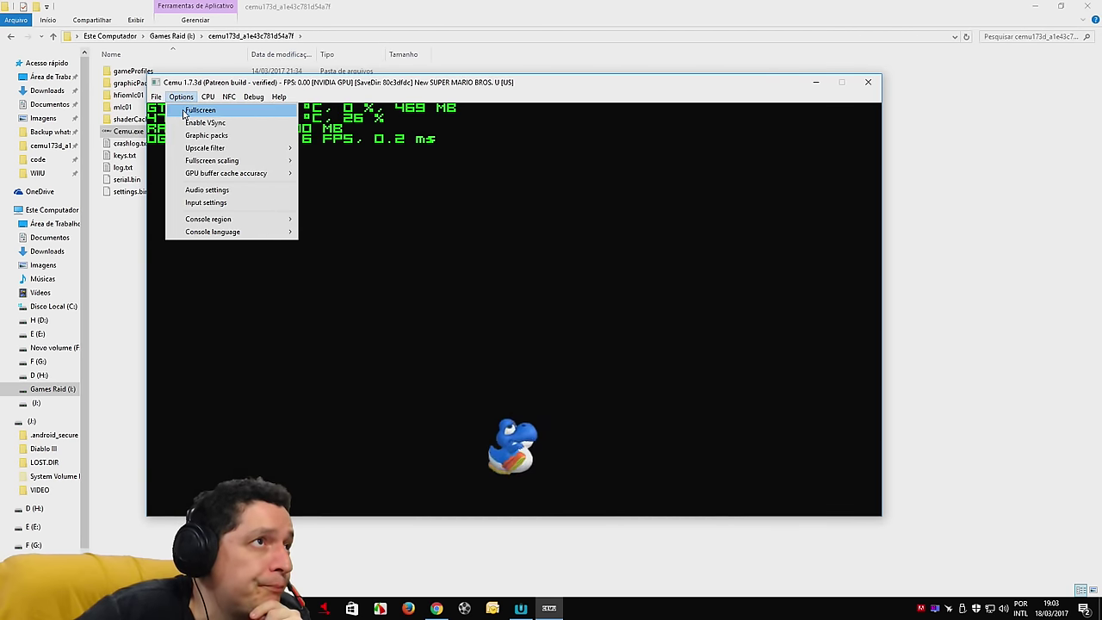
{"action": "left_click", "coordinate": [193, 110]}
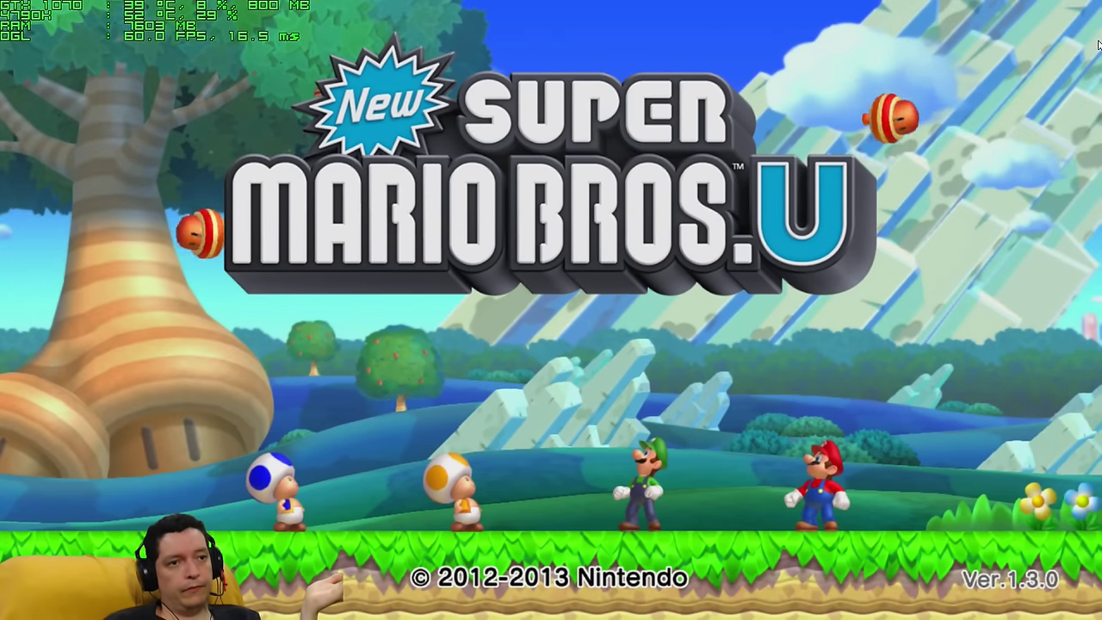
{"action": "key", "text": "Return"}
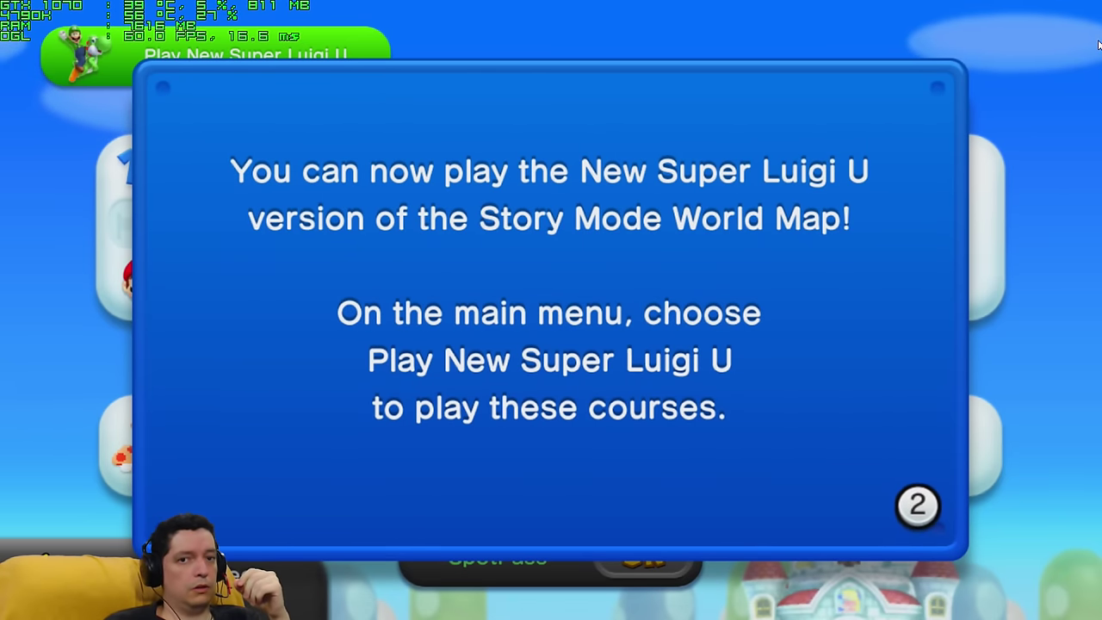
{"action": "key", "text": "Return"}
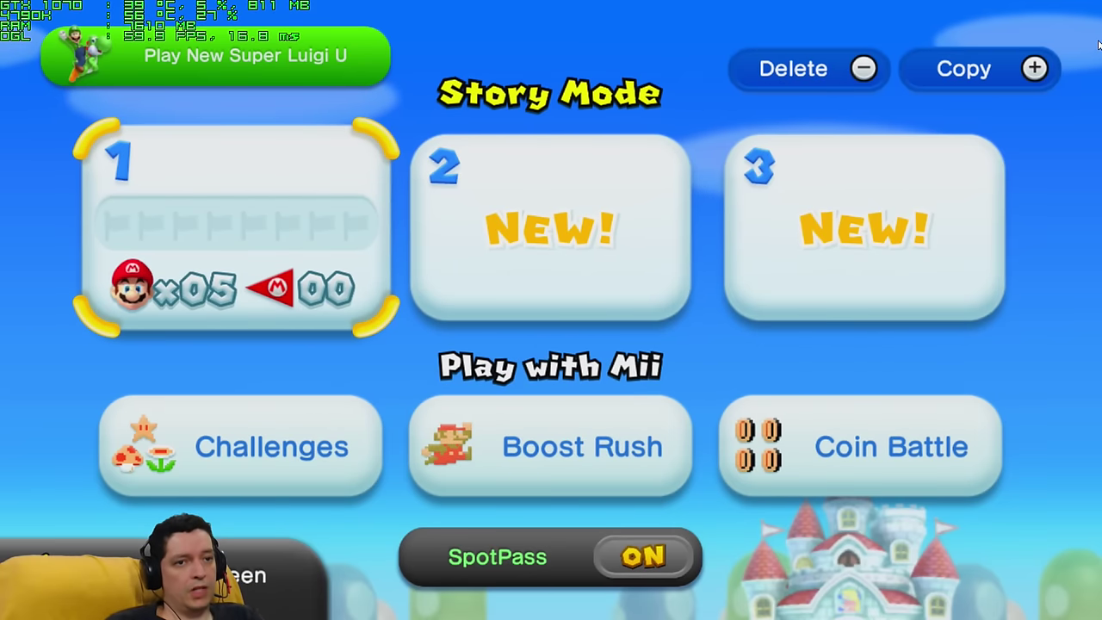
Start Story Mode from save file 1 with the Wii U GamePad as controller.
{"action": "key", "text": "Right"}
{"action": "key", "text": "Left"}
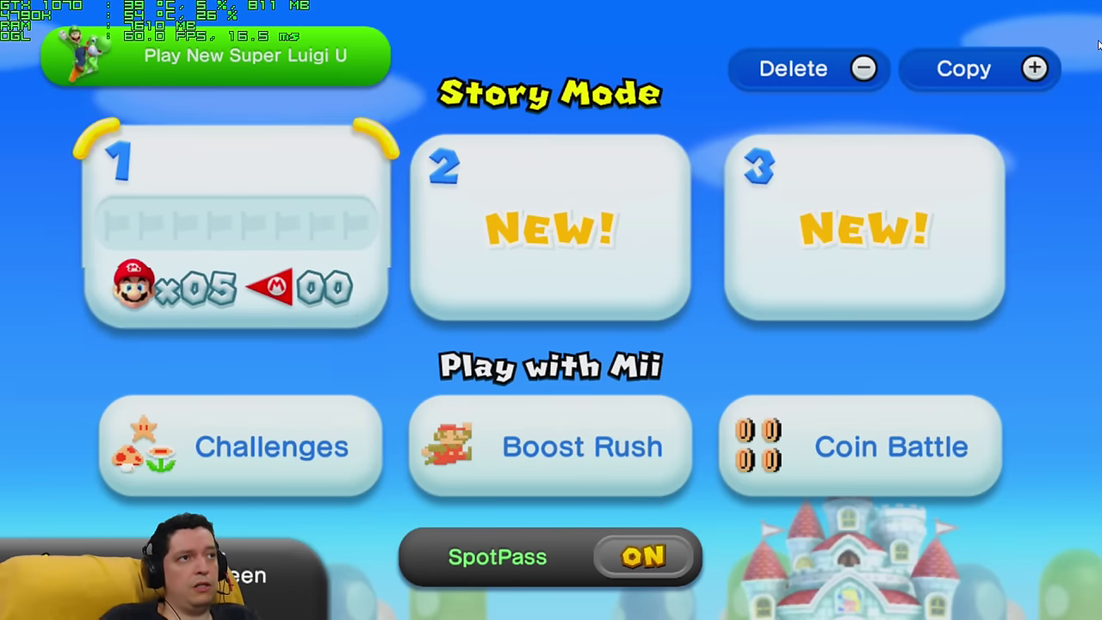
{"action": "key", "text": "Up"}
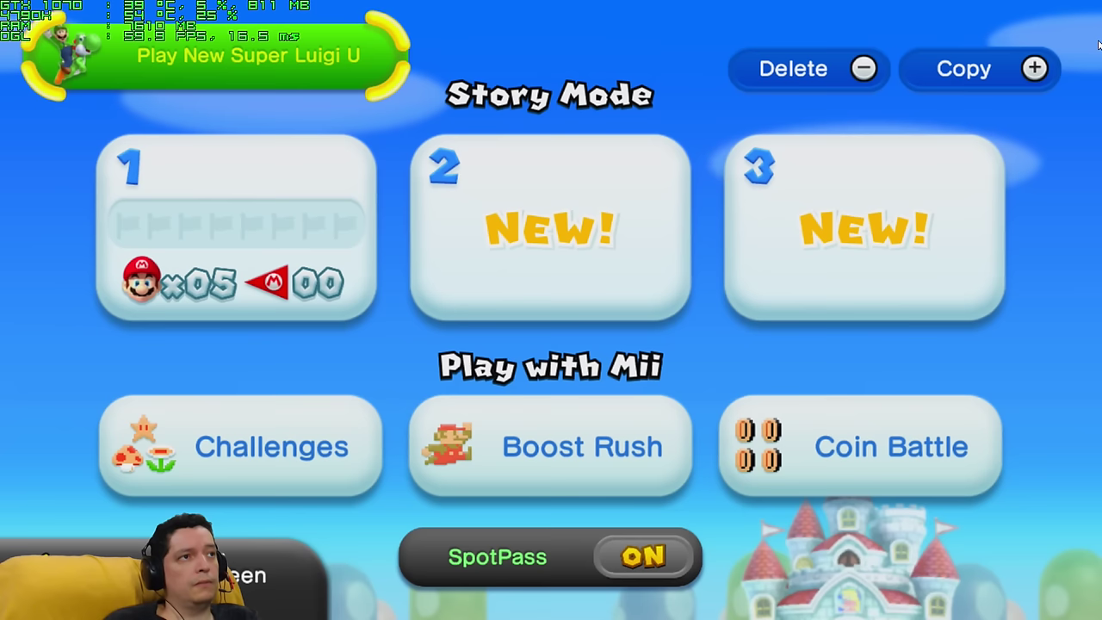
{"action": "key", "text": "Down"}
{"action": "key", "text": "Return"}
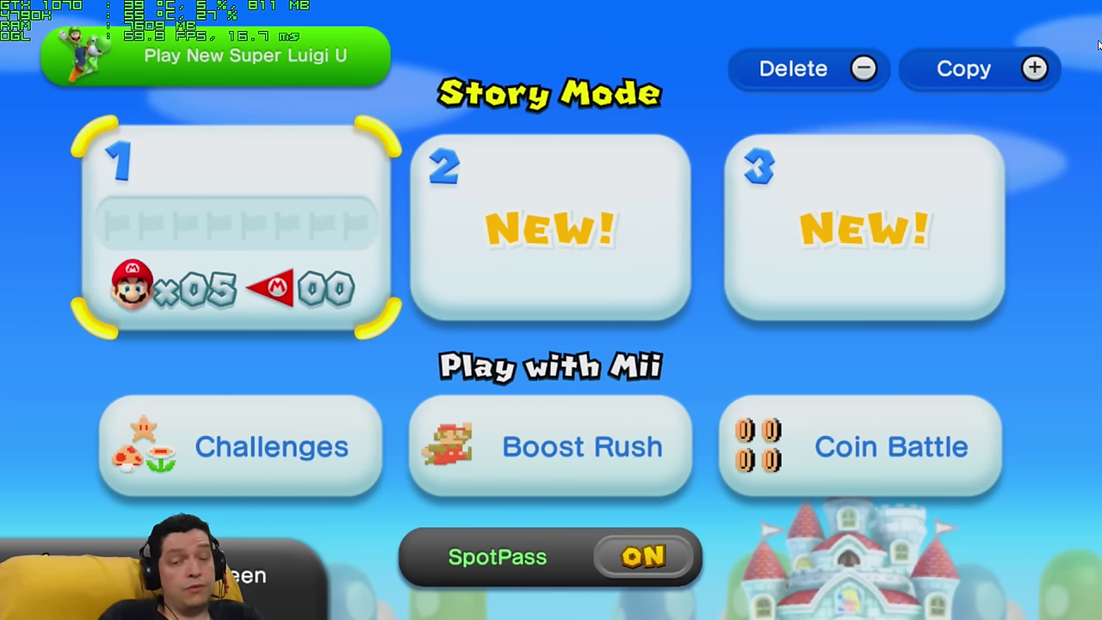
{"action": "key", "text": "Return"}
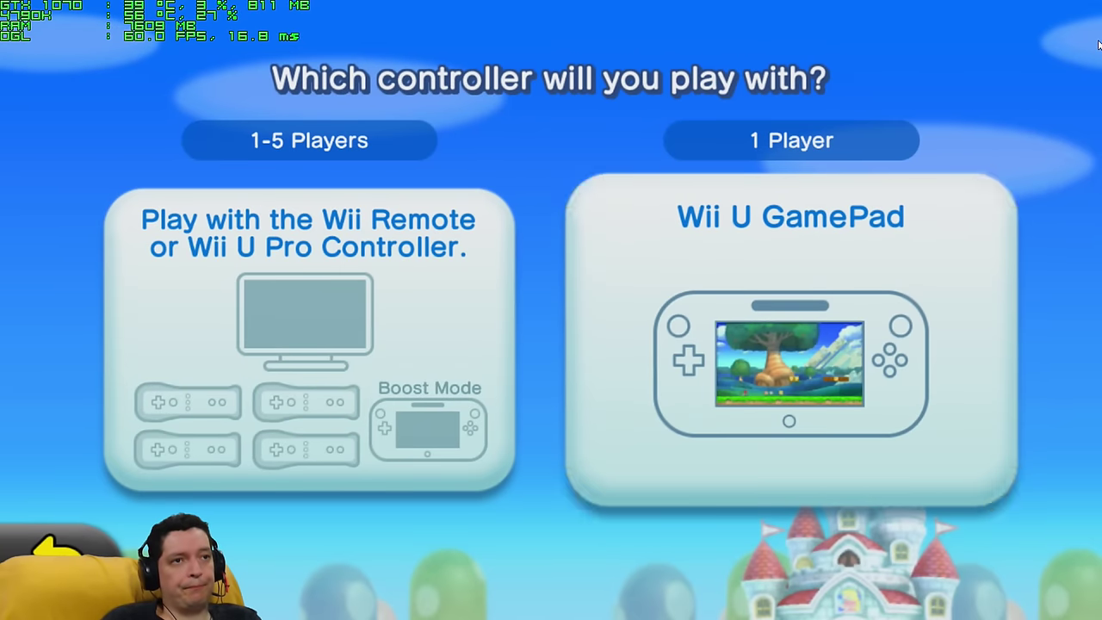
{"action": "key", "text": "Return"}
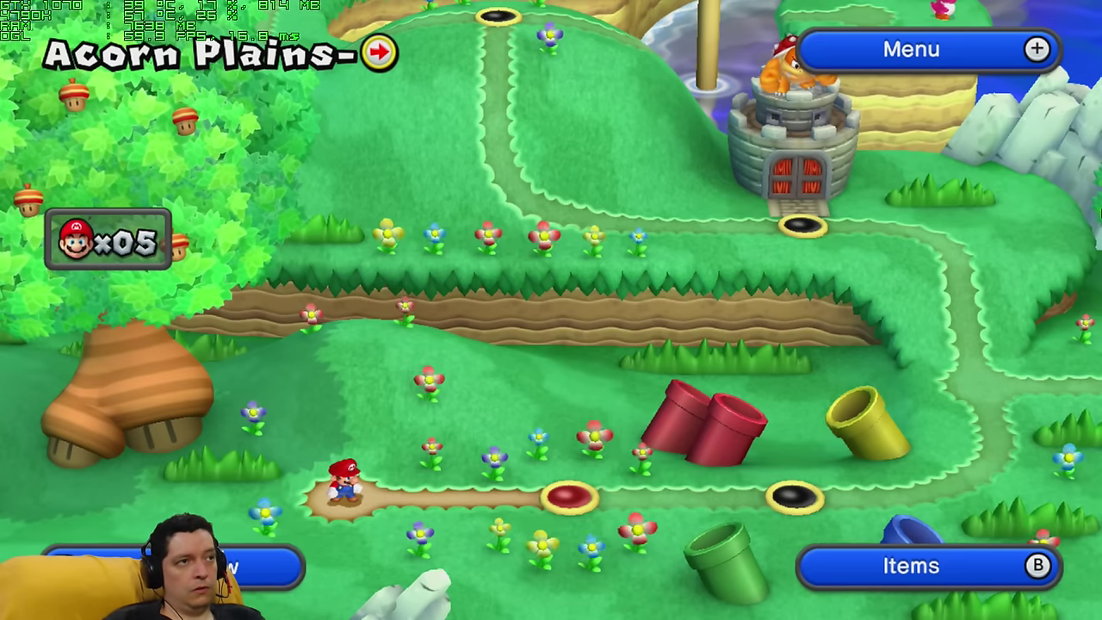
Move Mario to Acorn Plains-1 on the world map and play the Acorn Plains Way course.
{"action": "key", "text": "Right"}
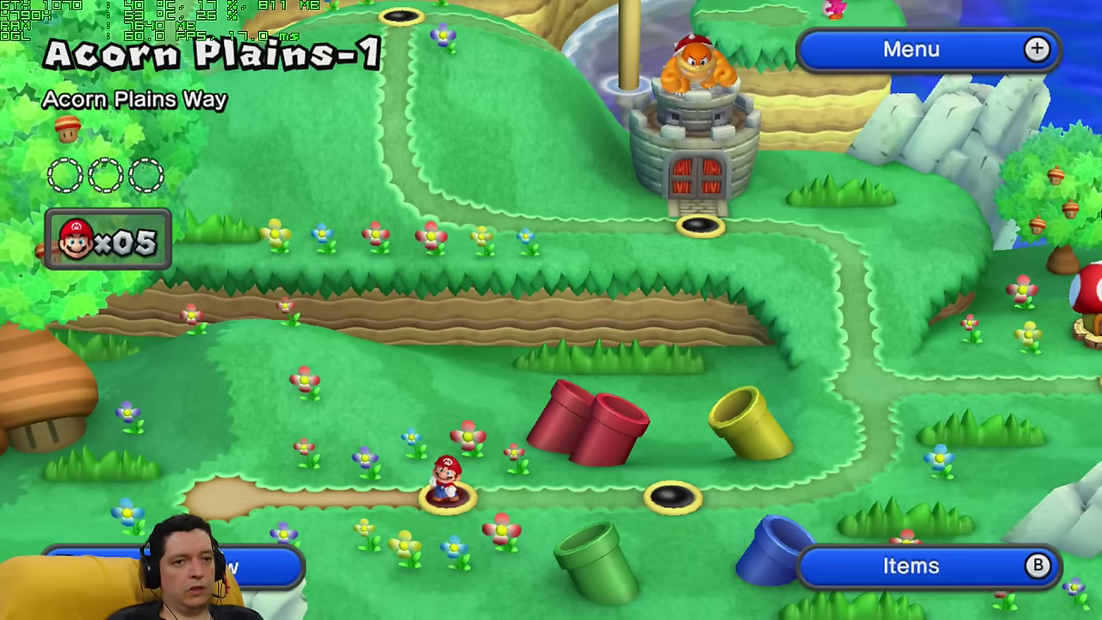
{"action": "key", "text": "Return"}
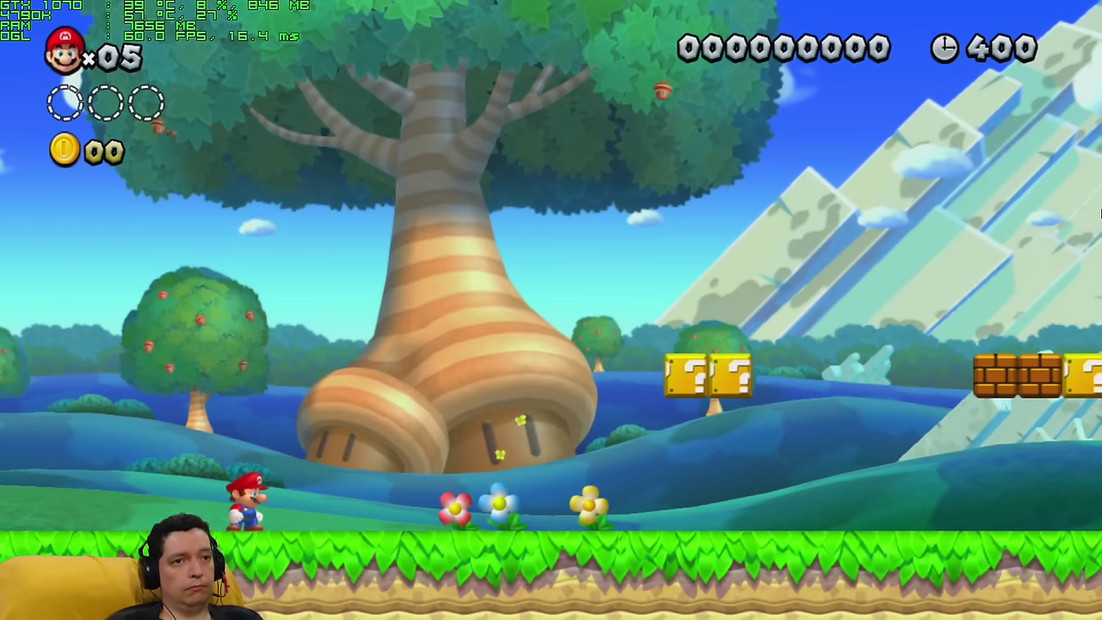
{"action": "key", "text": "Right"}
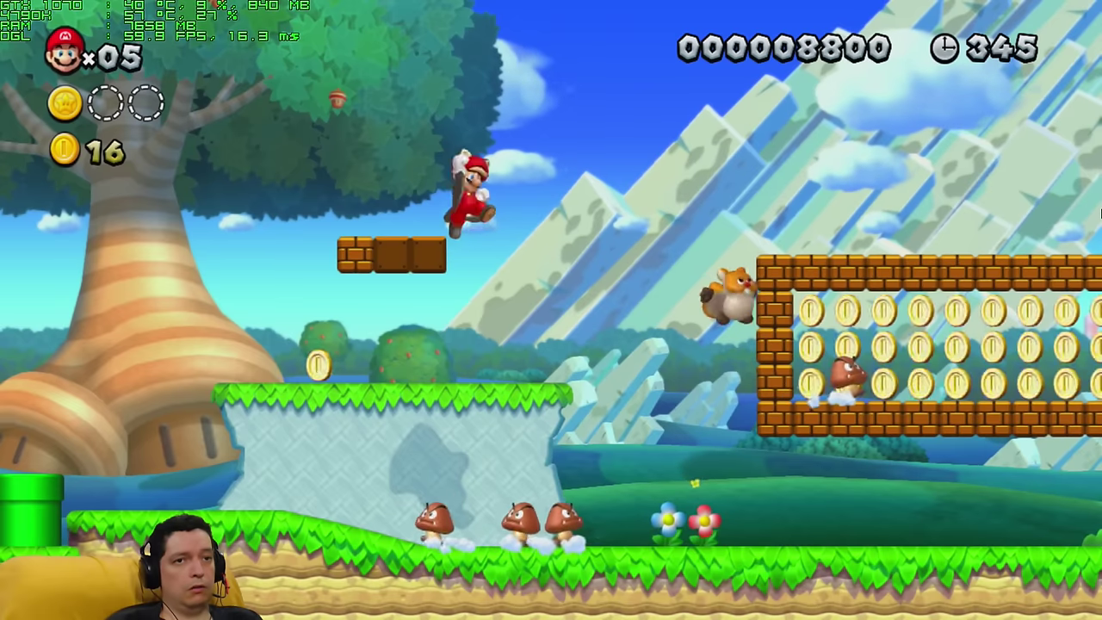
Pause the course to check the Change Controller option, and resume playing.
{"action": "key", "text": "Return"}
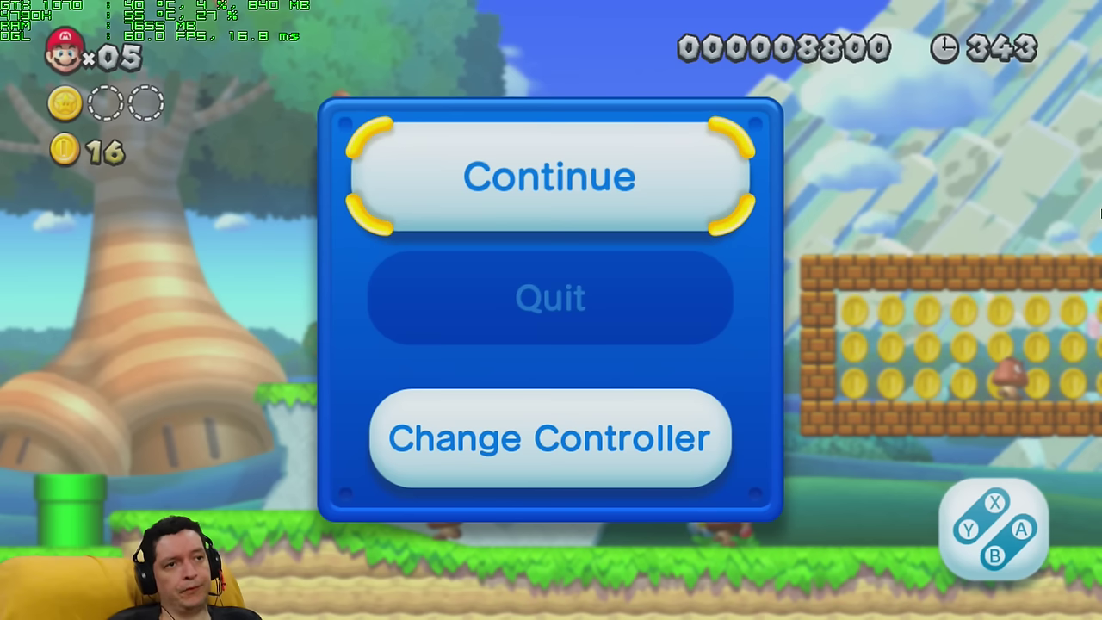
{"action": "key", "text": "Return"}
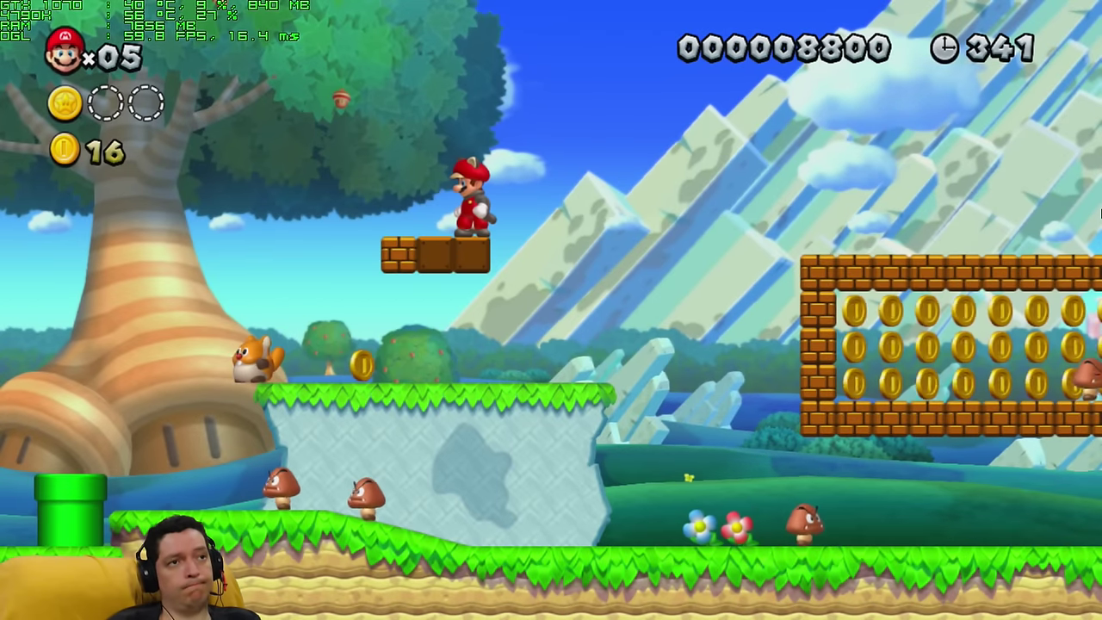
{"action": "key", "text": "Return"}
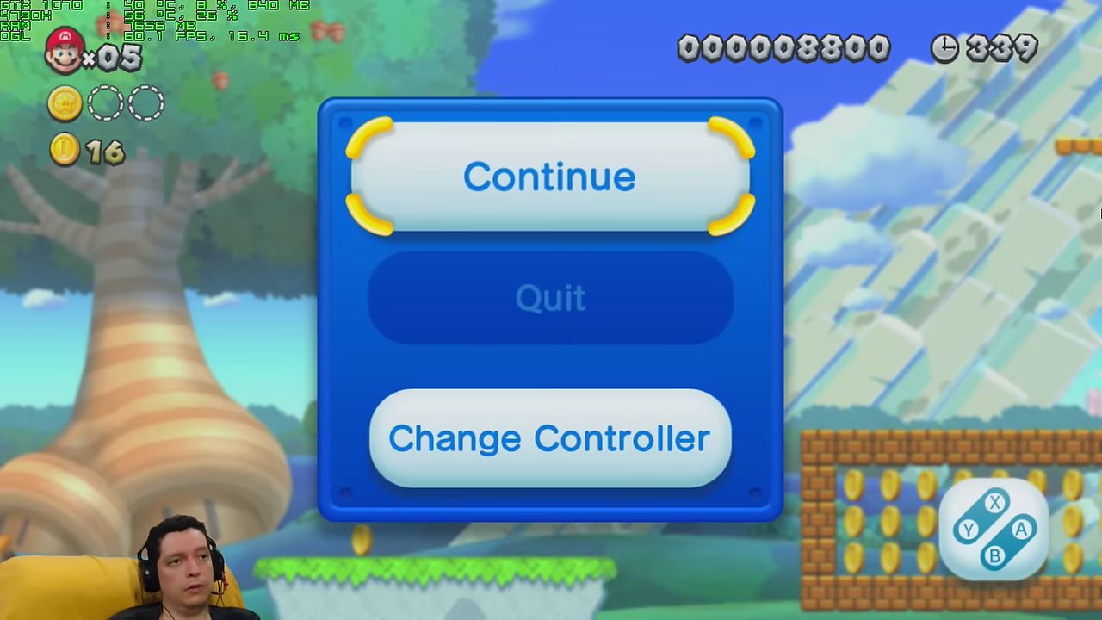
{"action": "key", "text": "Return"}
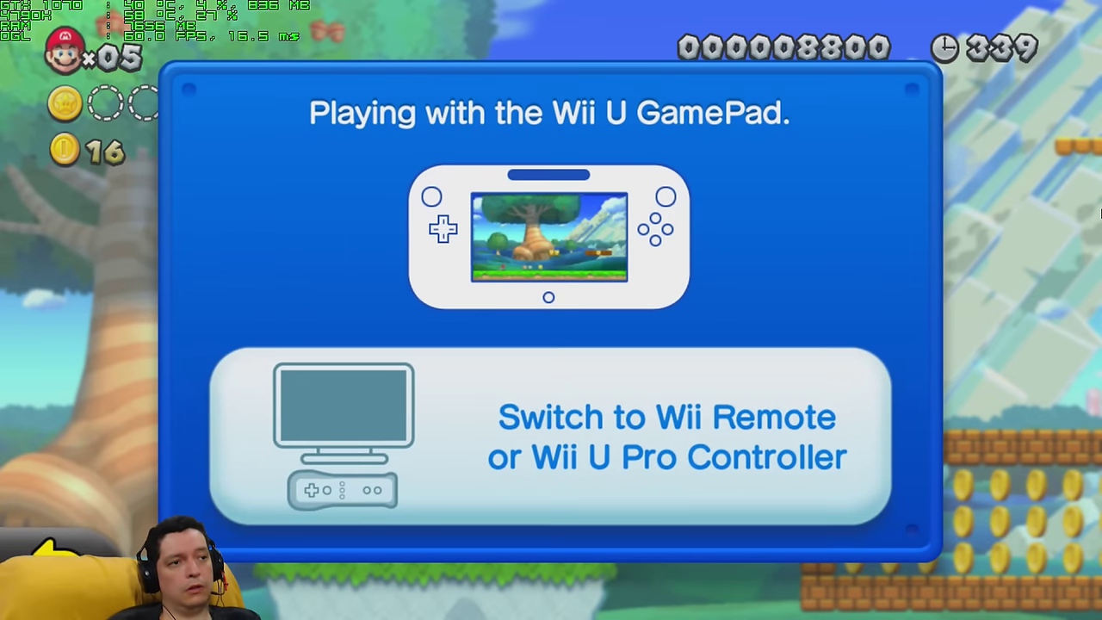
{"action": "key", "text": "Escape"}
{"action": "key", "text": "Down"}
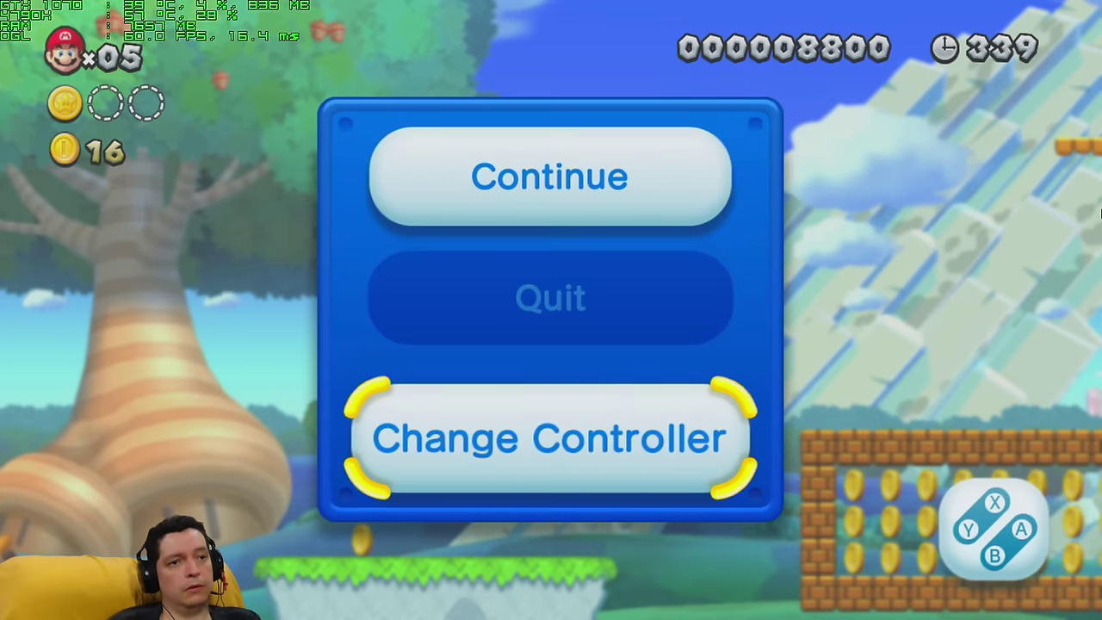
{"action": "key", "text": "Return"}
{"action": "key", "text": "Return"}
{"action": "key", "text": "Return"}
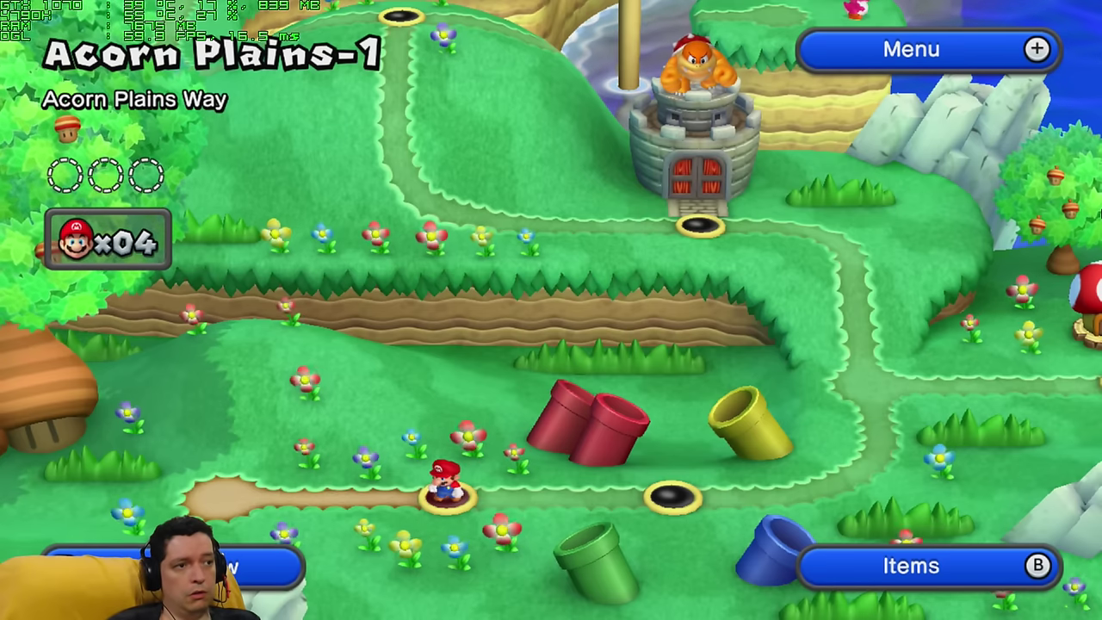
Leave the world map for the game's main menu without saving.
{"action": "key", "text": "Return"}
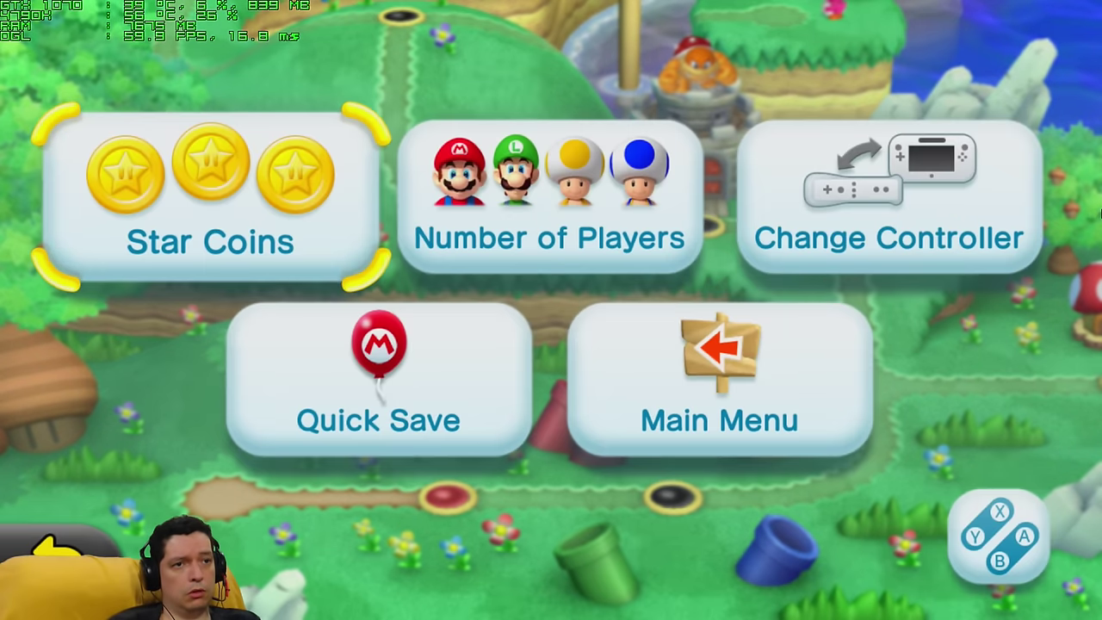
{"action": "key", "text": "Down"}
{"action": "key", "text": "Right"}
{"action": "key", "text": "Return"}
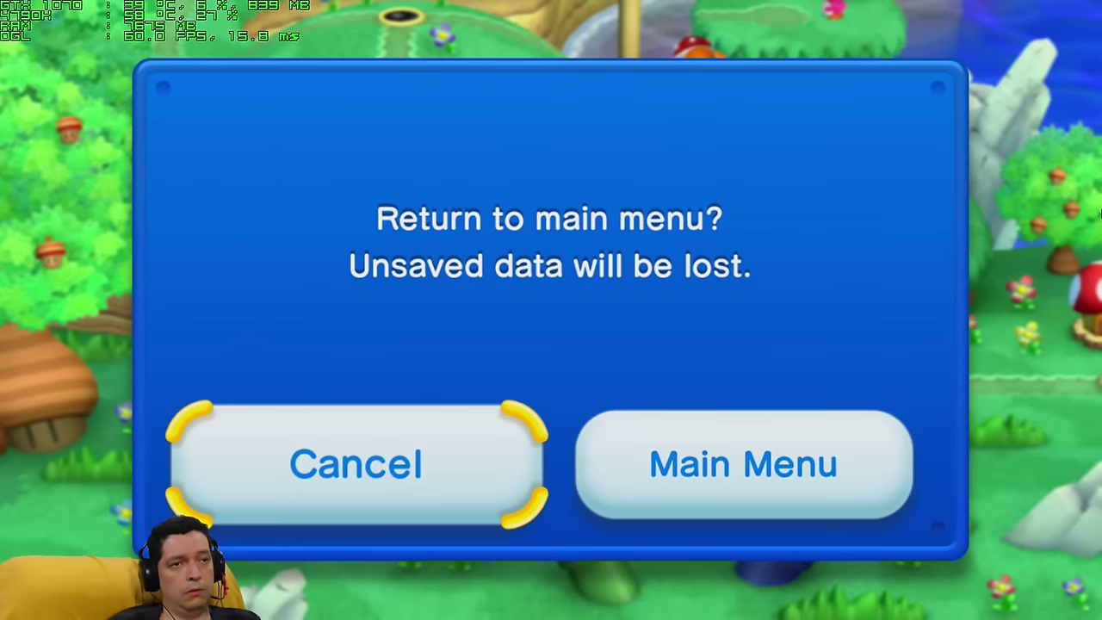
{"action": "key", "text": "Right"}
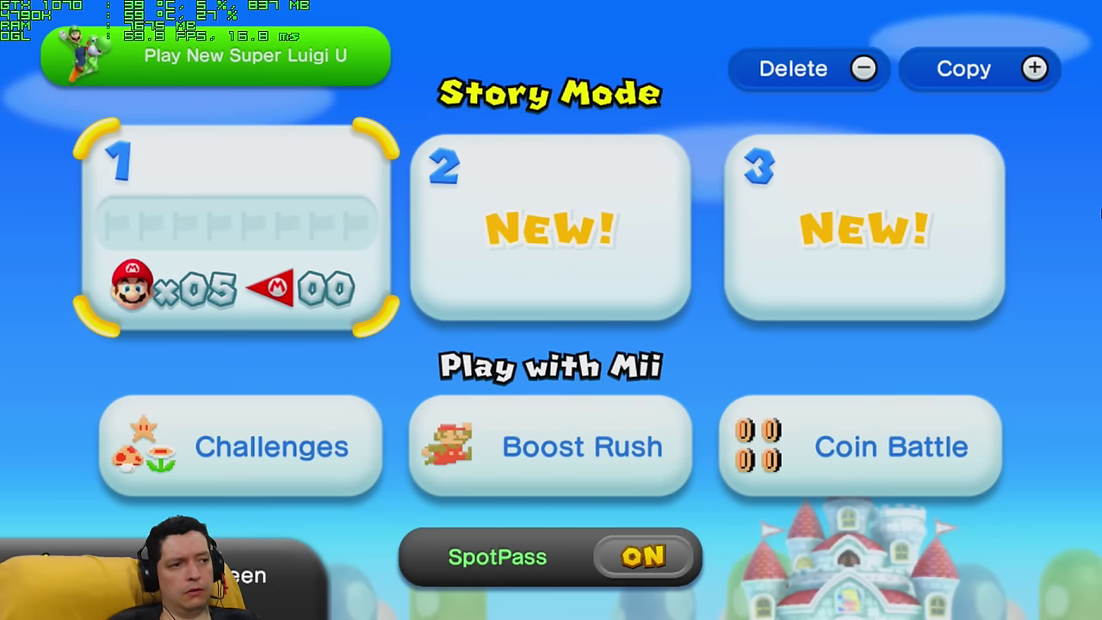
Look through the main menu options, opening the Copy and Delete file choosers and backing out of each.
{"action": "key", "text": "Down"}
{"action": "key", "text": "Down"}
{"action": "key", "text": "Up"}
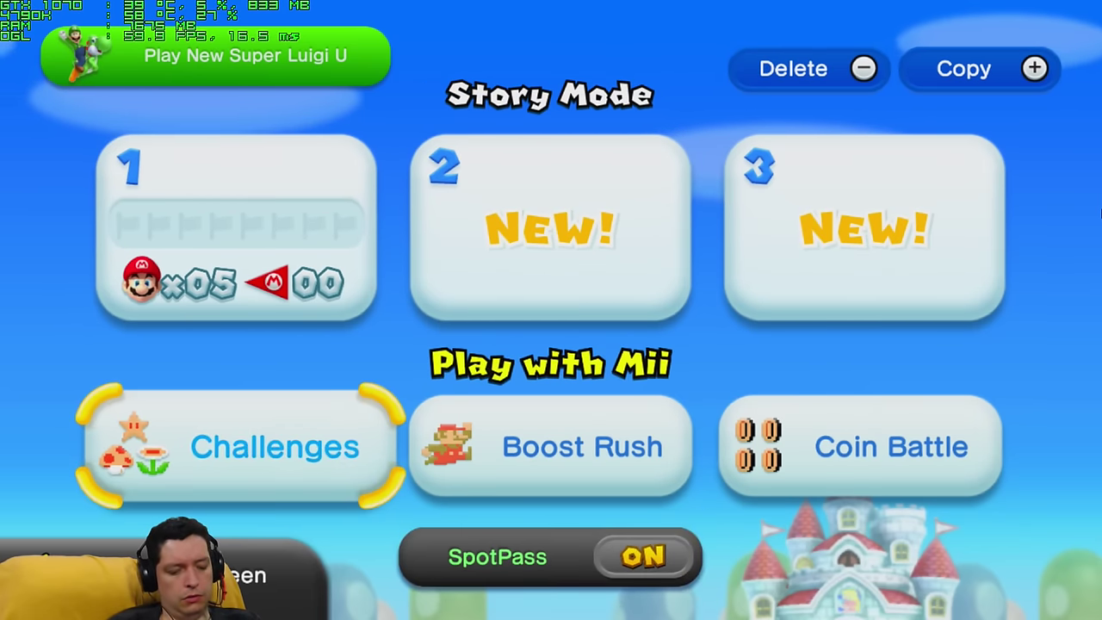
{"action": "key", "text": "plus"}
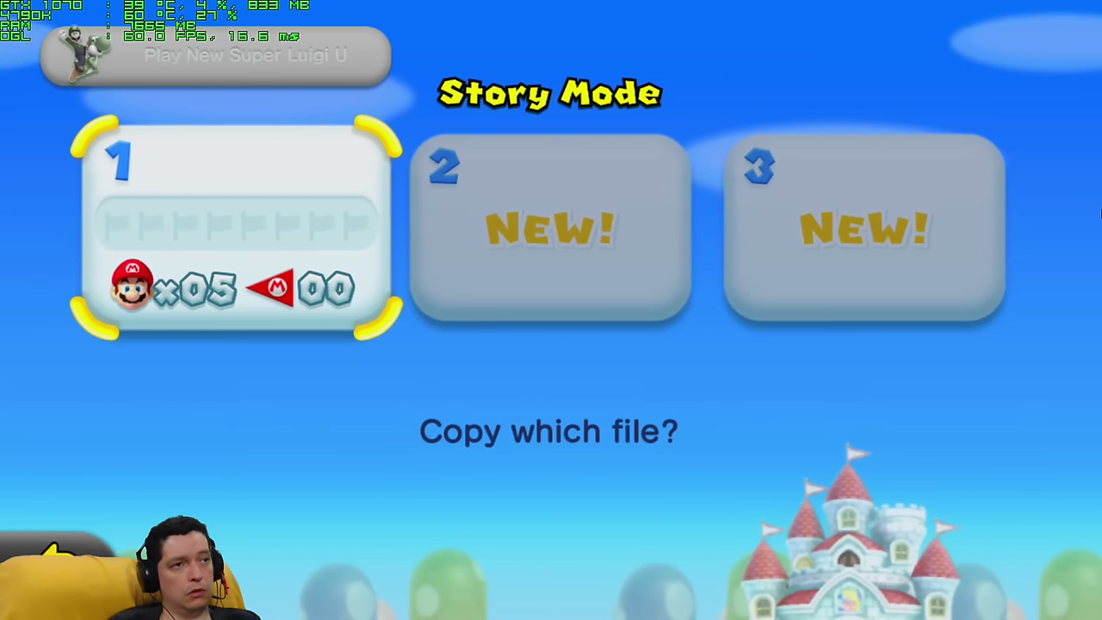
{"action": "key", "text": "Escape"}
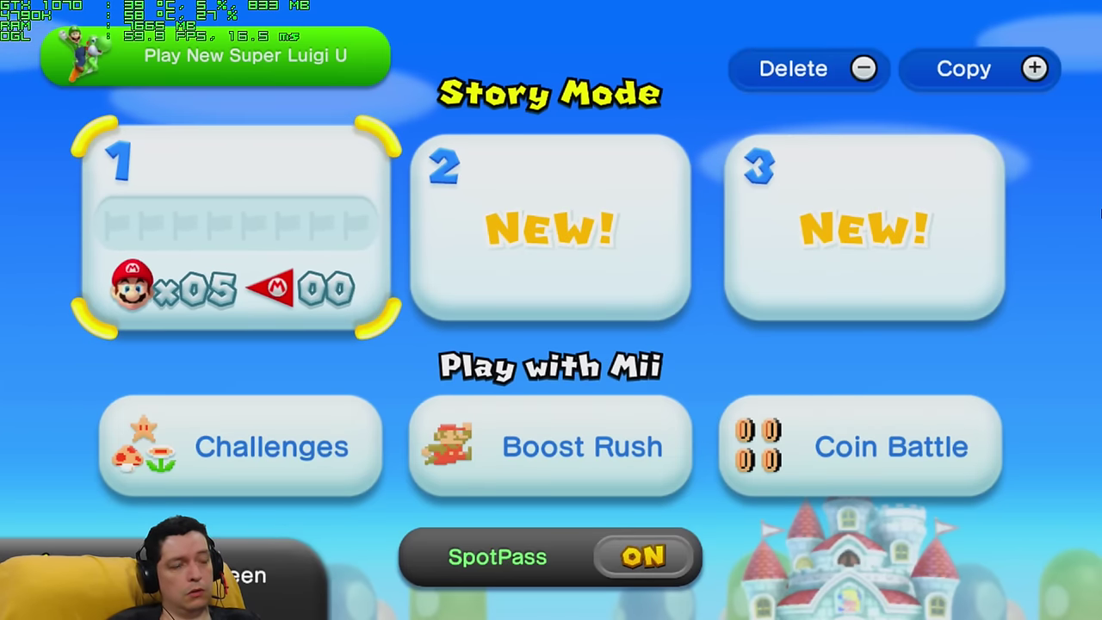
{"action": "key", "text": "Return"}
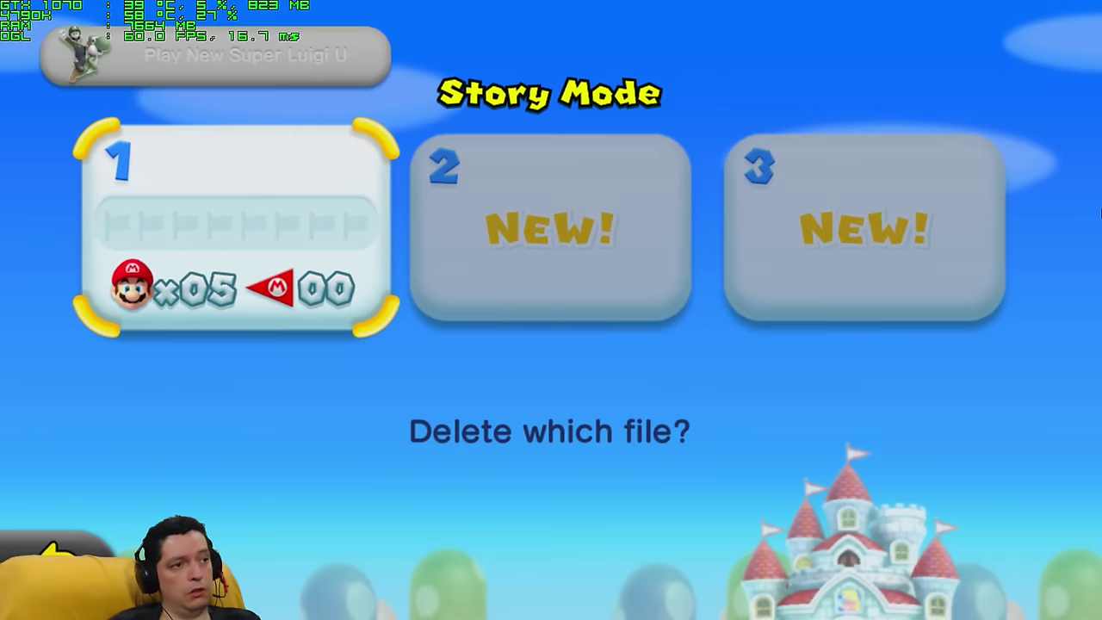
{"action": "key", "text": "Escape"}
{"action": "key", "text": "Down"}
{"action": "key", "text": "Down"}
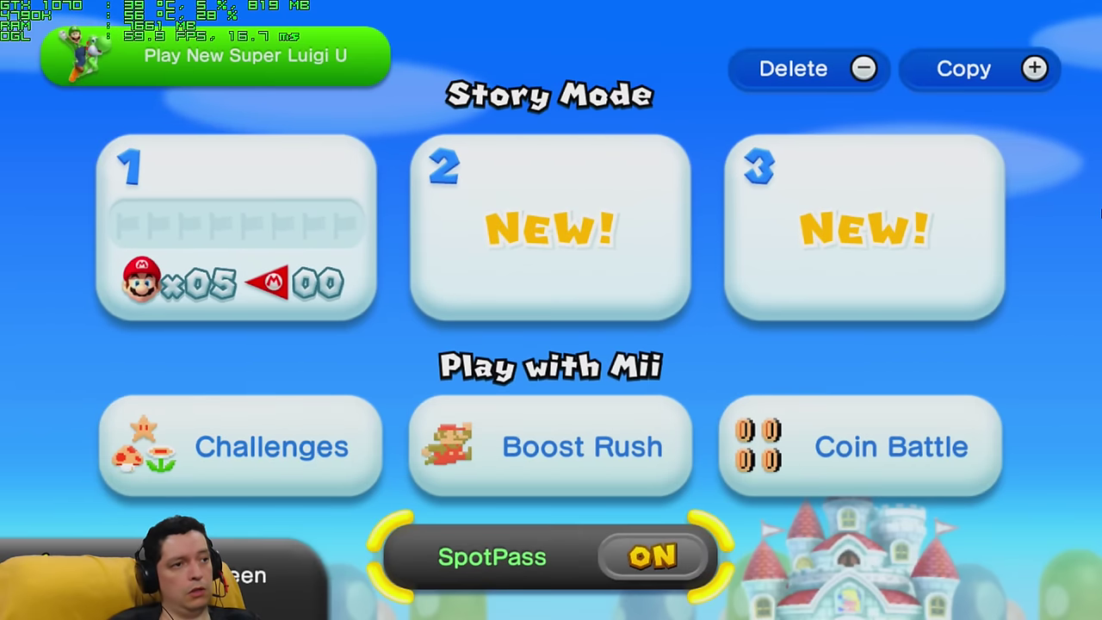
{"action": "key", "text": "Up"}
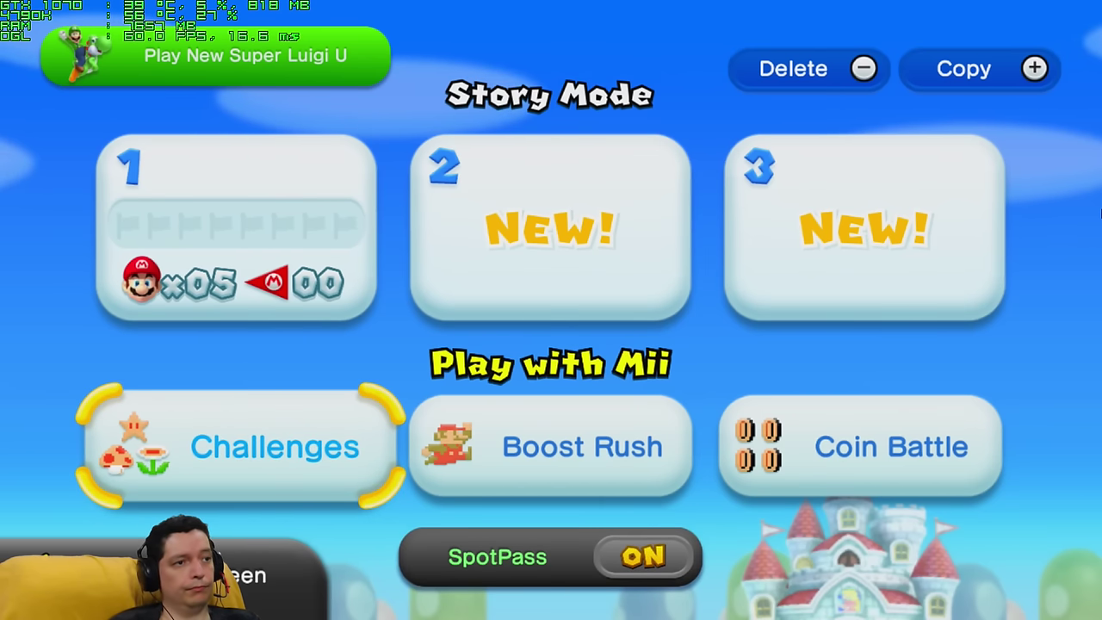
Switch to the New Super Luigi U menu to view its save files, and return to New Super Mario Bros. U.
{"action": "key", "text": "Up"}
{"action": "key", "text": "Up"}
{"action": "key", "text": "Return"}
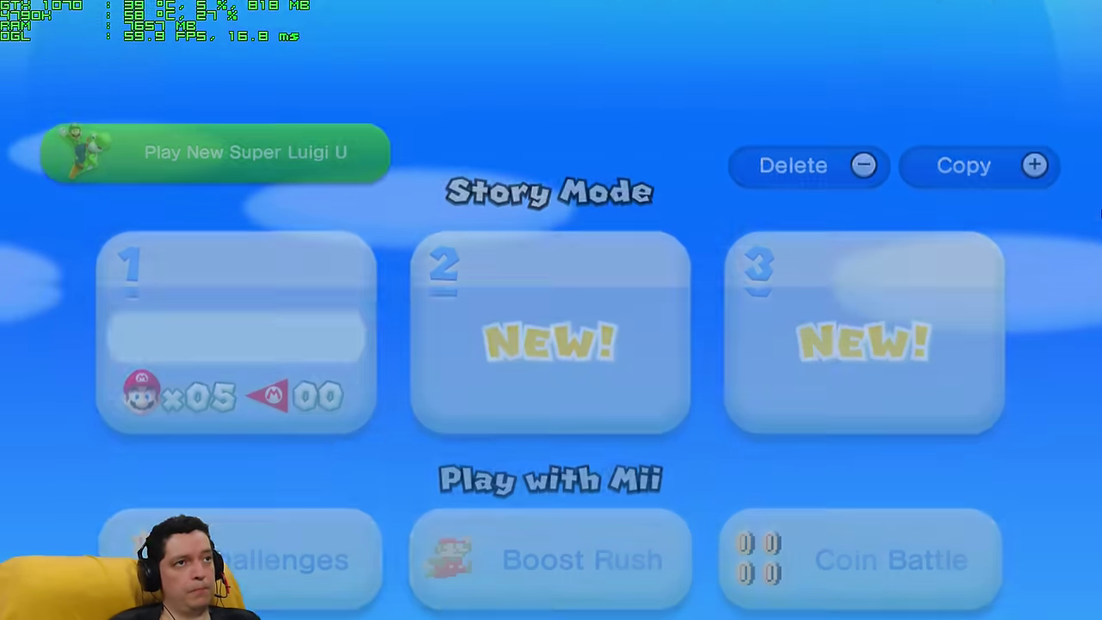
{"action": "key", "text": "Down"}
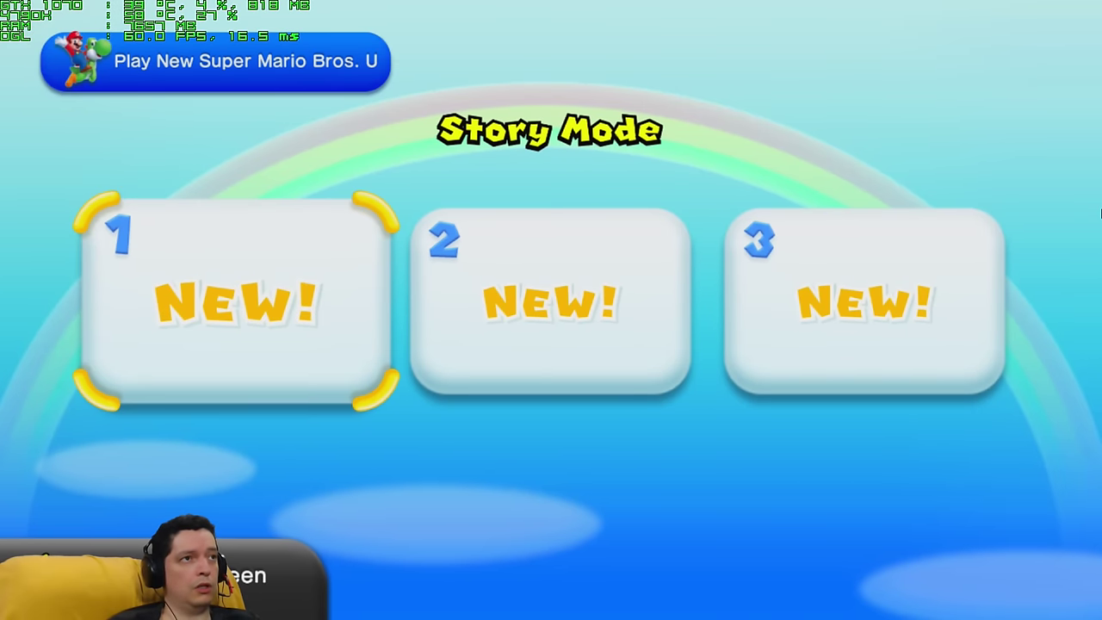
{"action": "key", "text": "Up"}
{"action": "key", "text": "Return"}
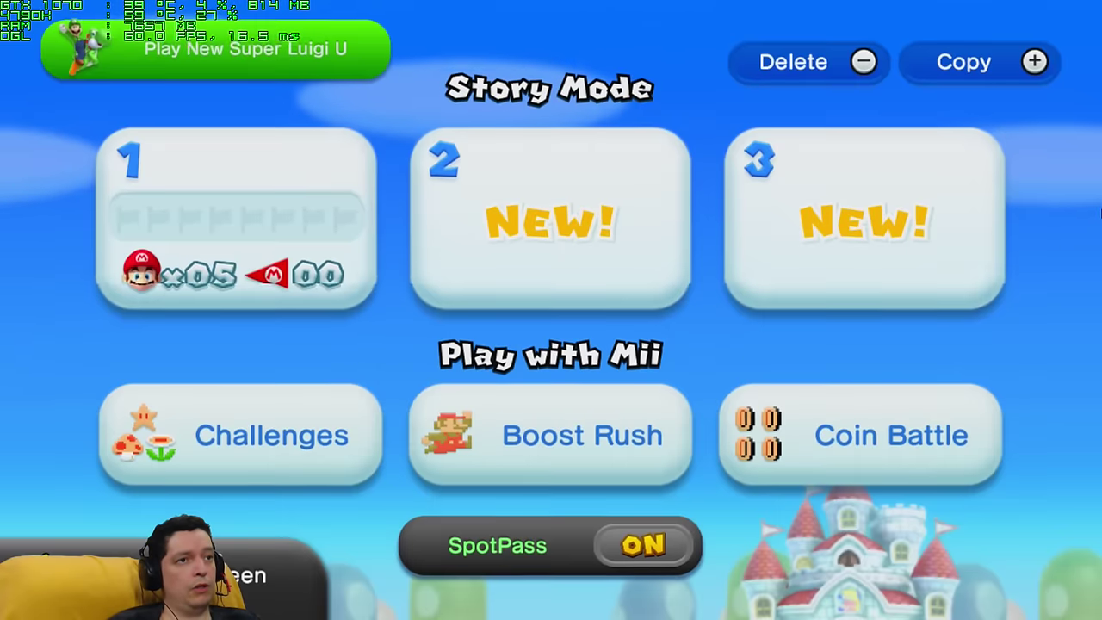
Check the Delete and Copy file choosers again without picking a file, and return to the title screen.
{"action": "key", "text": "Down"}
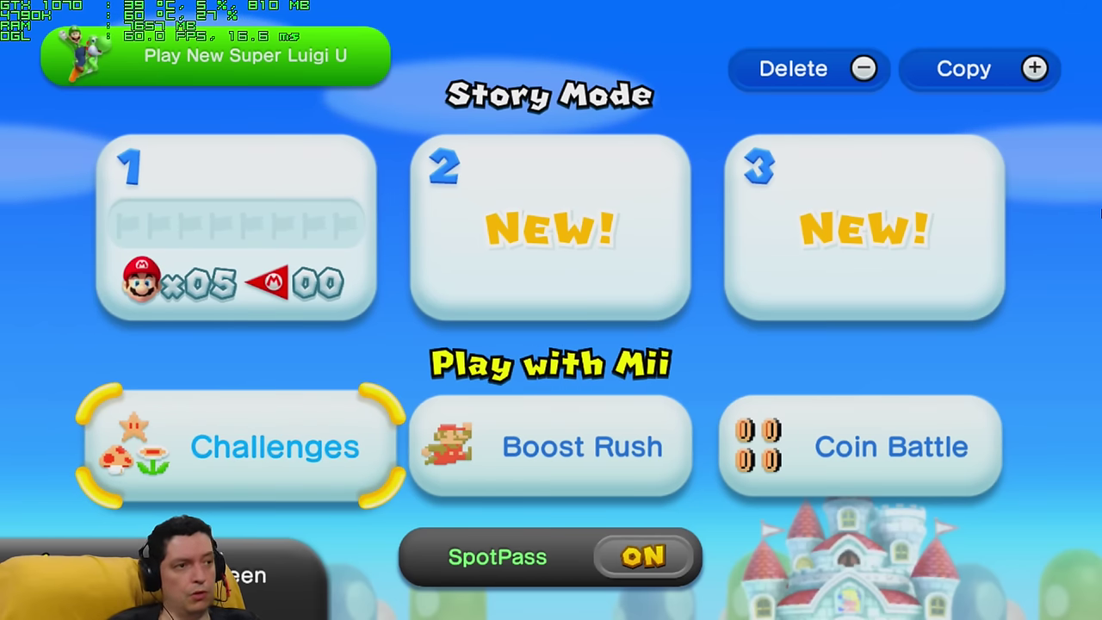
{"action": "key", "text": "minus"}
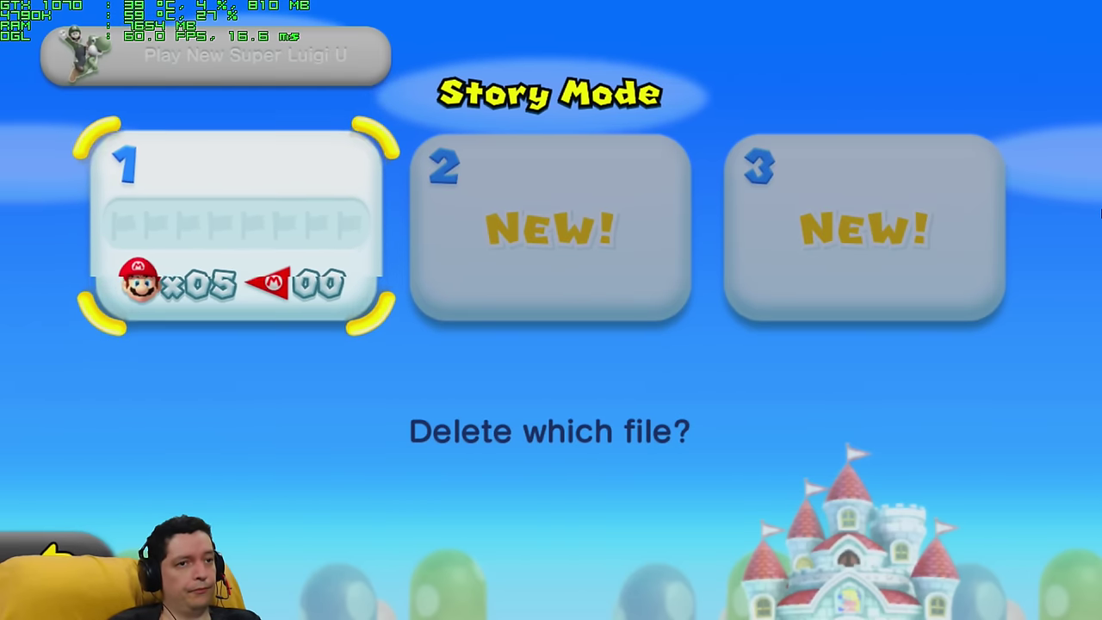
{"action": "key", "text": "Escape"}
{"action": "key", "text": "plus"}
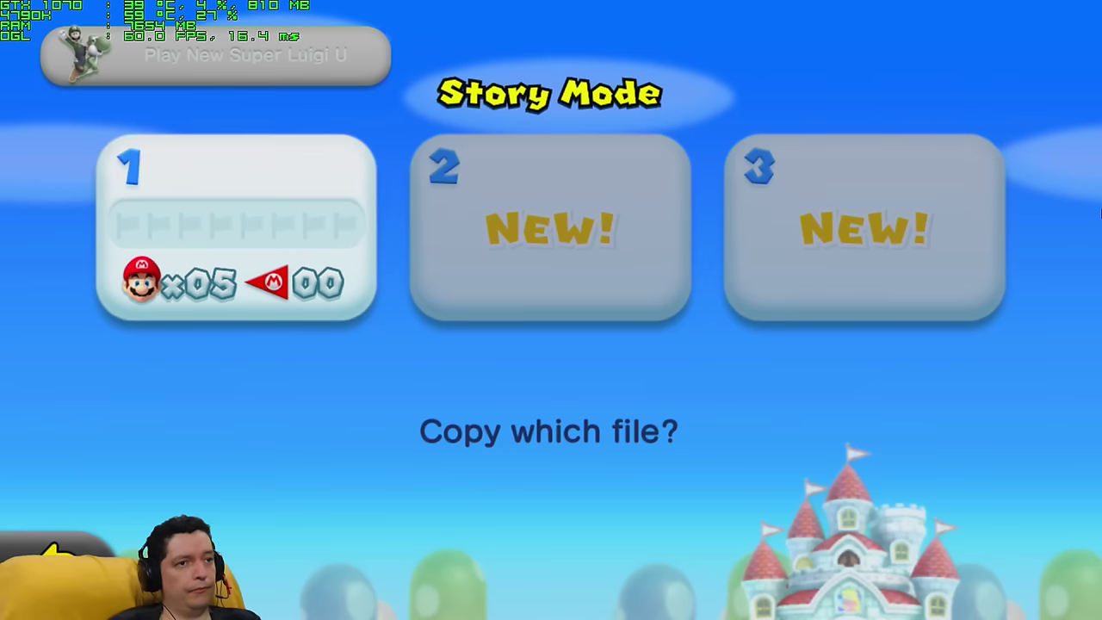
{"action": "key", "text": "Escape"}
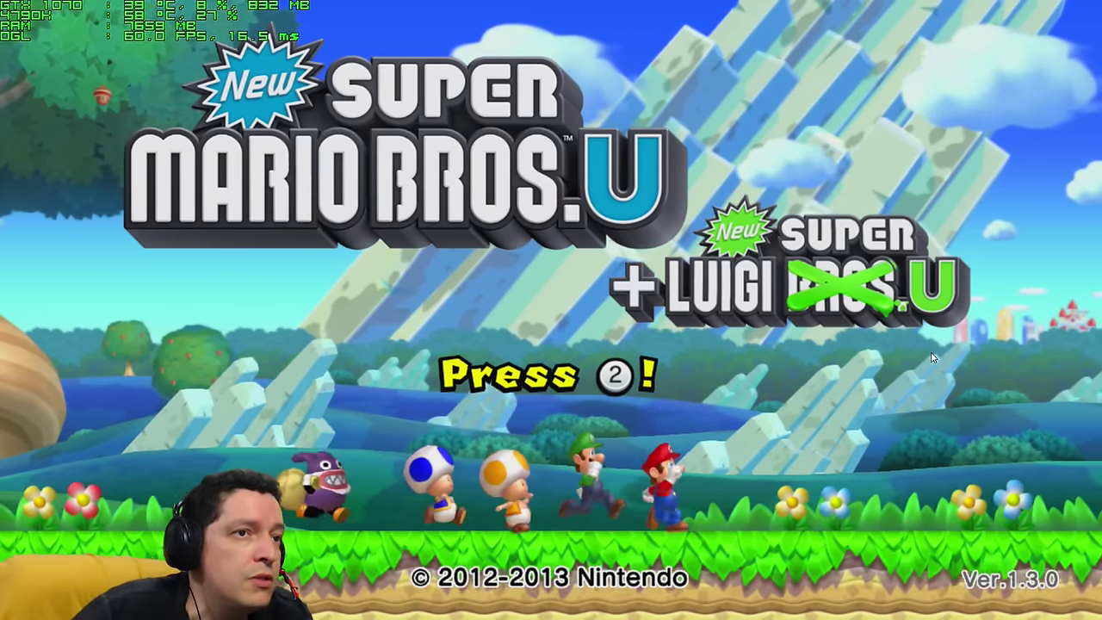
Leave full screen and close Cemu, and delete crashlog.txt from the Cemu folder.
{"action": "key", "text": "alt+Return"}
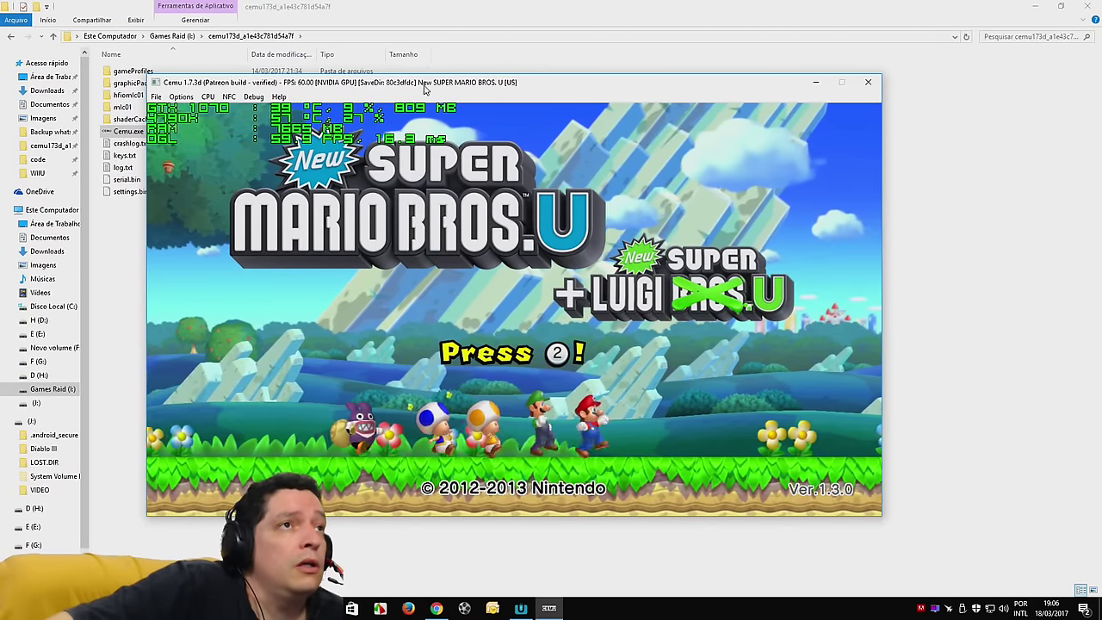
{"action": "left_click", "coordinate": [870, 84]}
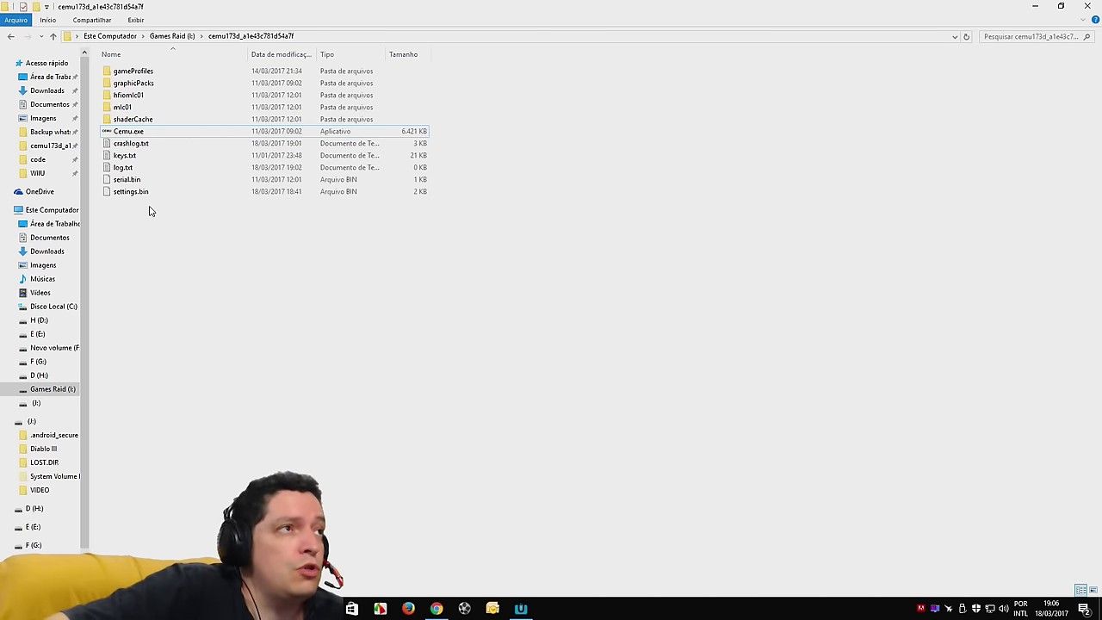
{"action": "left_click", "coordinate": [140, 144]}
{"action": "right_click", "coordinate": [139, 146]}
{"action": "left_click", "coordinate": [206, 346]}
Examine the update and AOC storage mounting lines in log.txt, and delete the log file.
{"action": "left_click", "coordinate": [125, 156]}
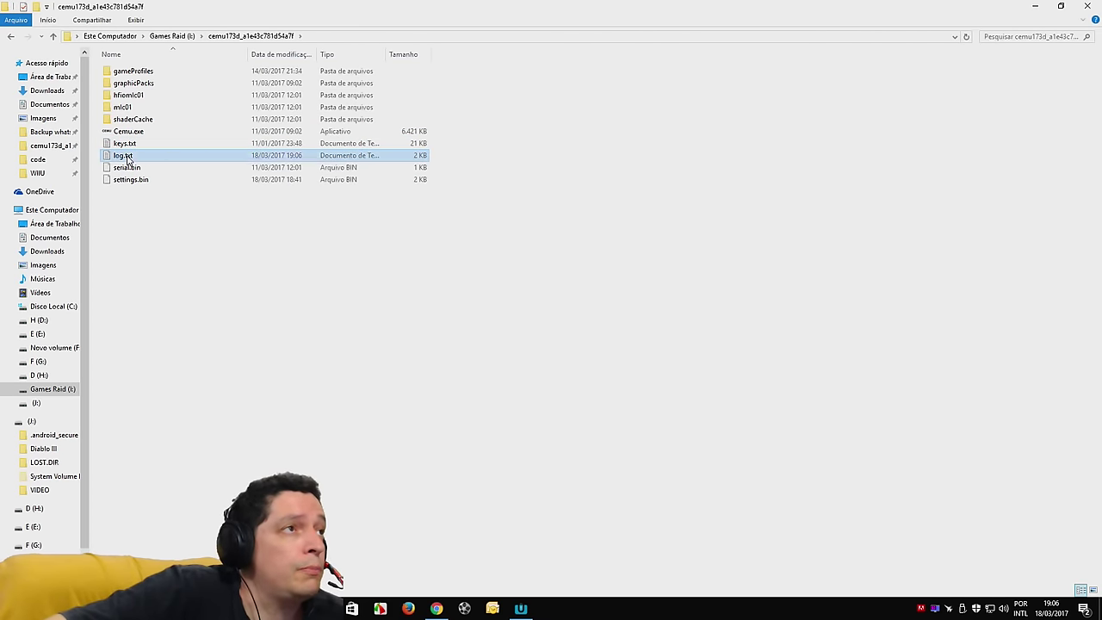
{"action": "right_click", "coordinate": [126, 156]}
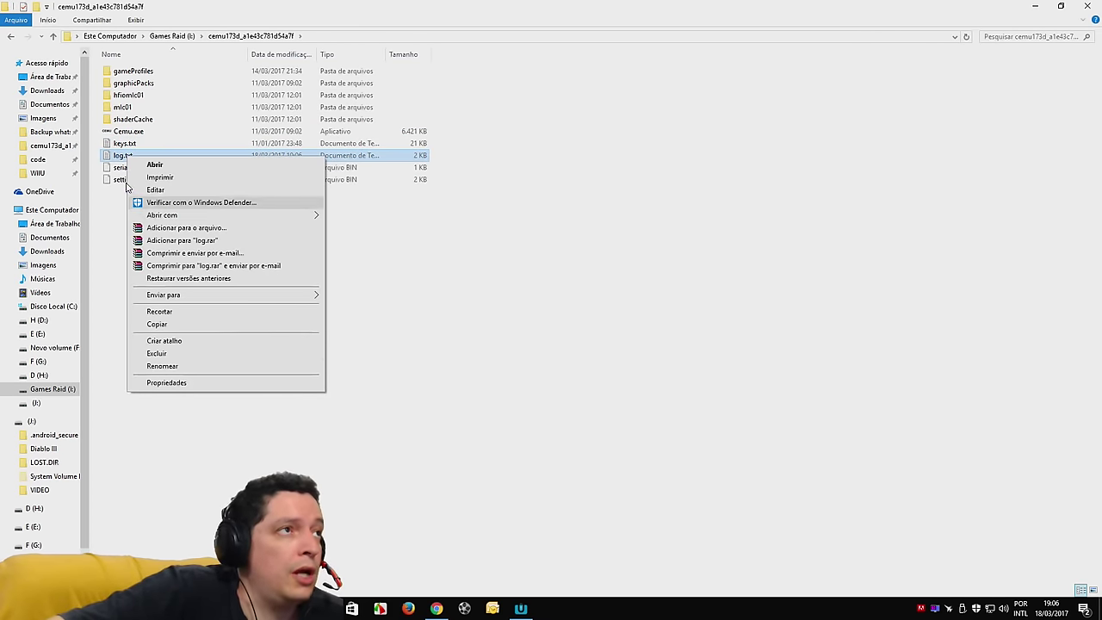
{"action": "double_click", "coordinate": [117, 163]}
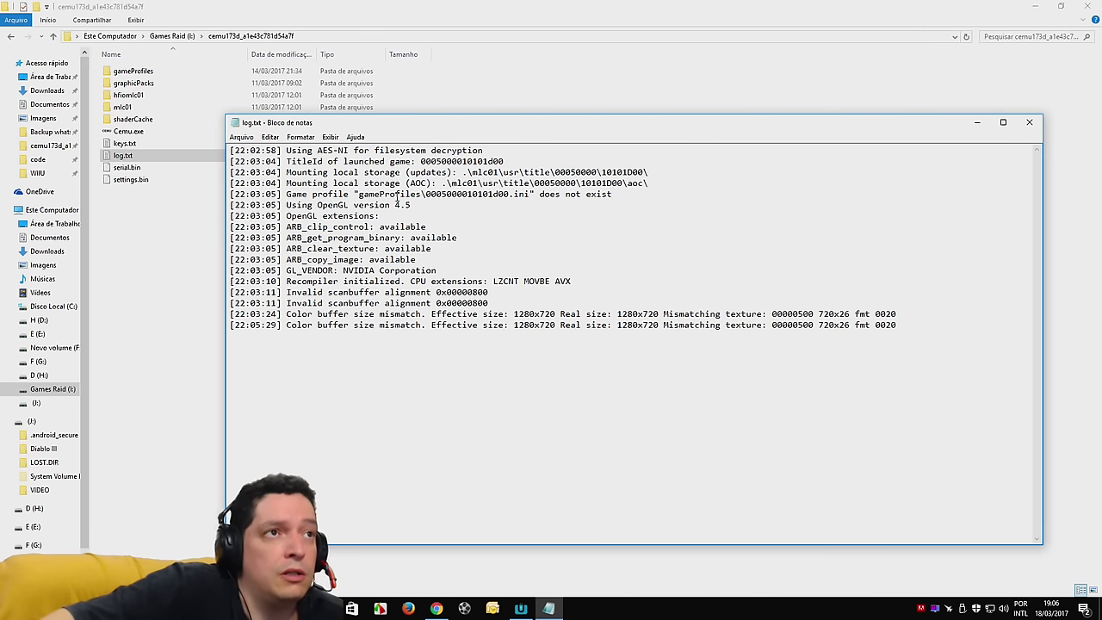
{"action": "left_click_drag", "start_coordinate": [408, 182], "coordinate": [657, 182]}
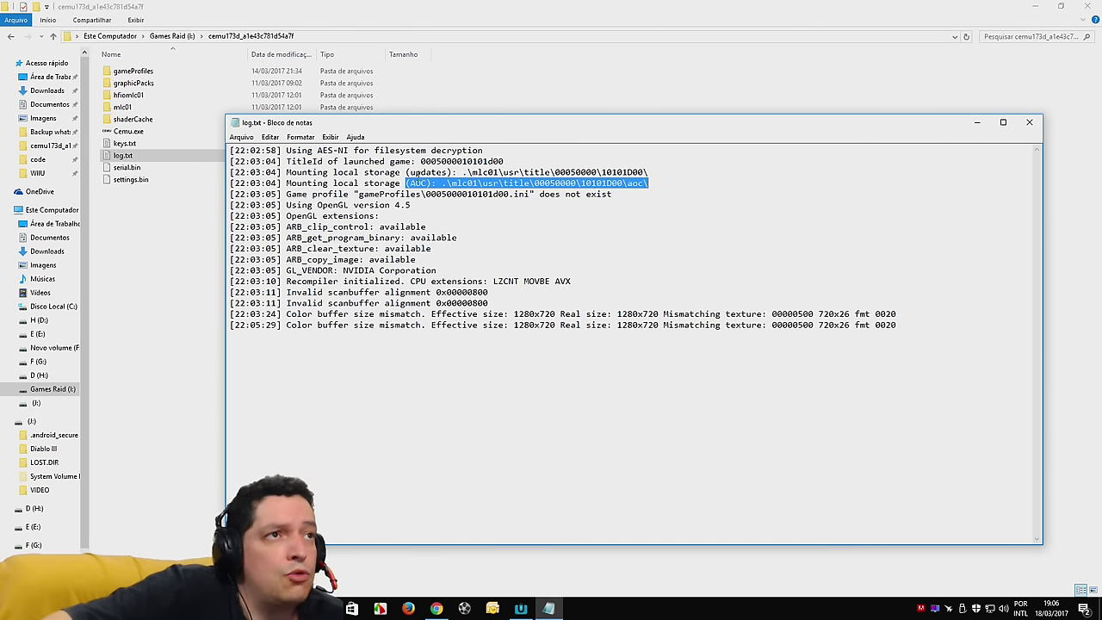
{"action": "left_click_drag", "start_coordinate": [409, 171], "coordinate": [669, 175]}
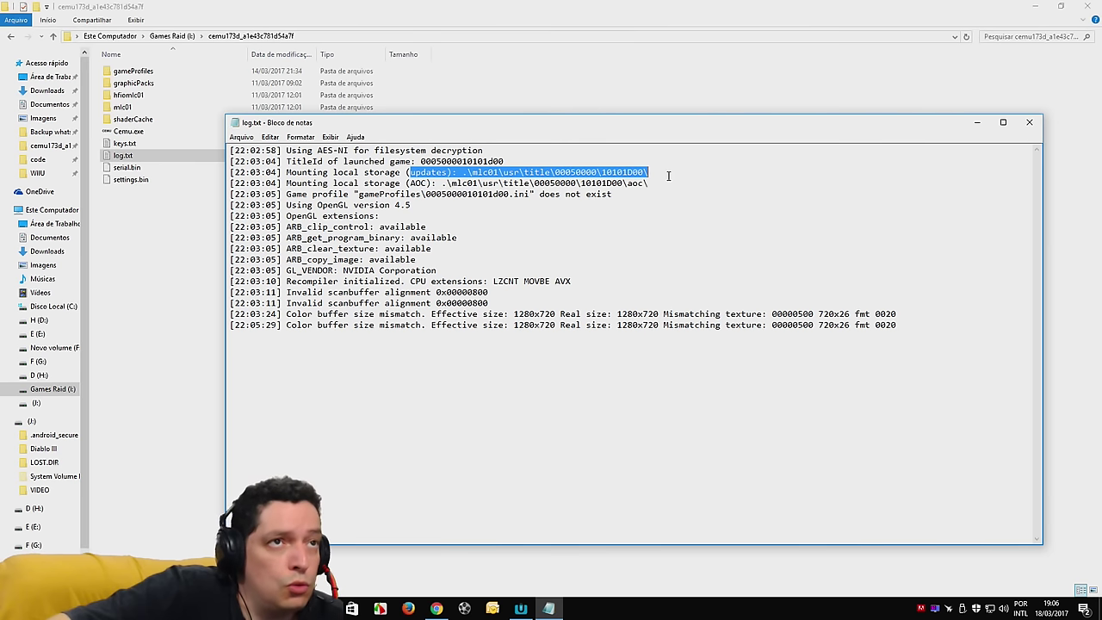
{"action": "left_click", "coordinate": [1029, 122]}
{"action": "right_click", "coordinate": [125, 157]}
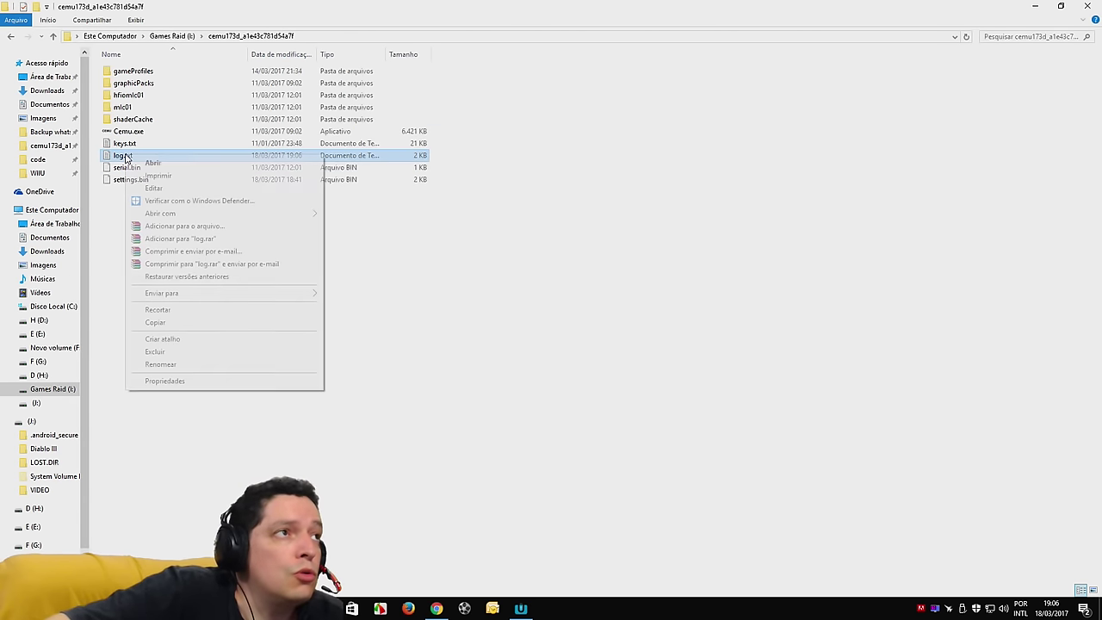
{"action": "left_click", "coordinate": [168, 351]}
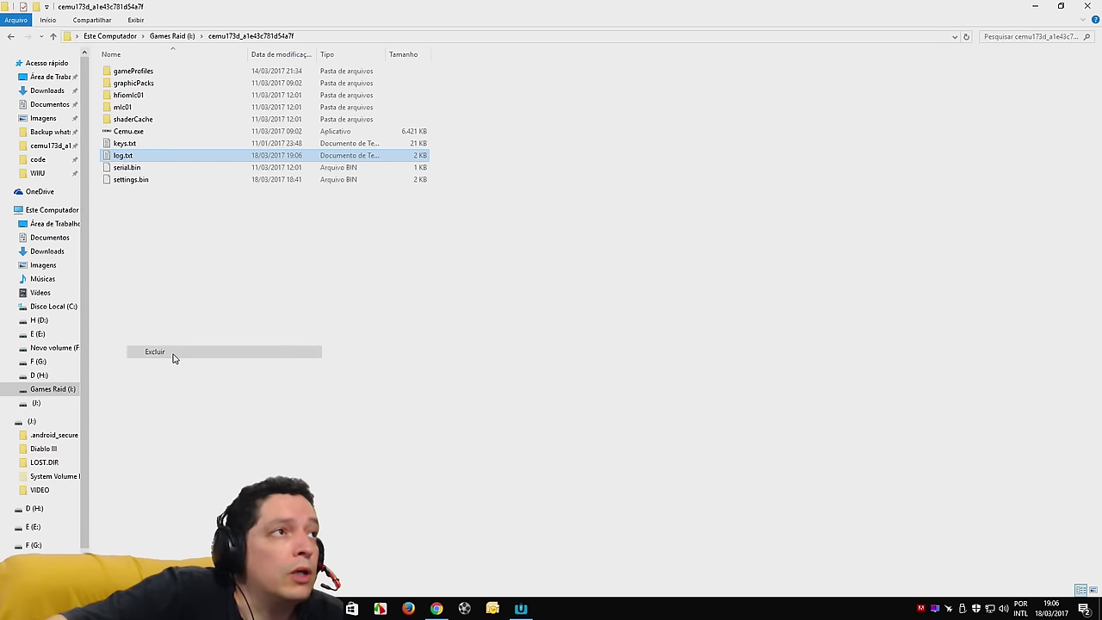
Start Cemu and try to load OnePieceUnlimitedWorldRed(EU) up.wux, dismissing the error dialog.
{"action": "double_click", "coordinate": [125, 131]}
{"action": "left_click", "coordinate": [42, 53]}
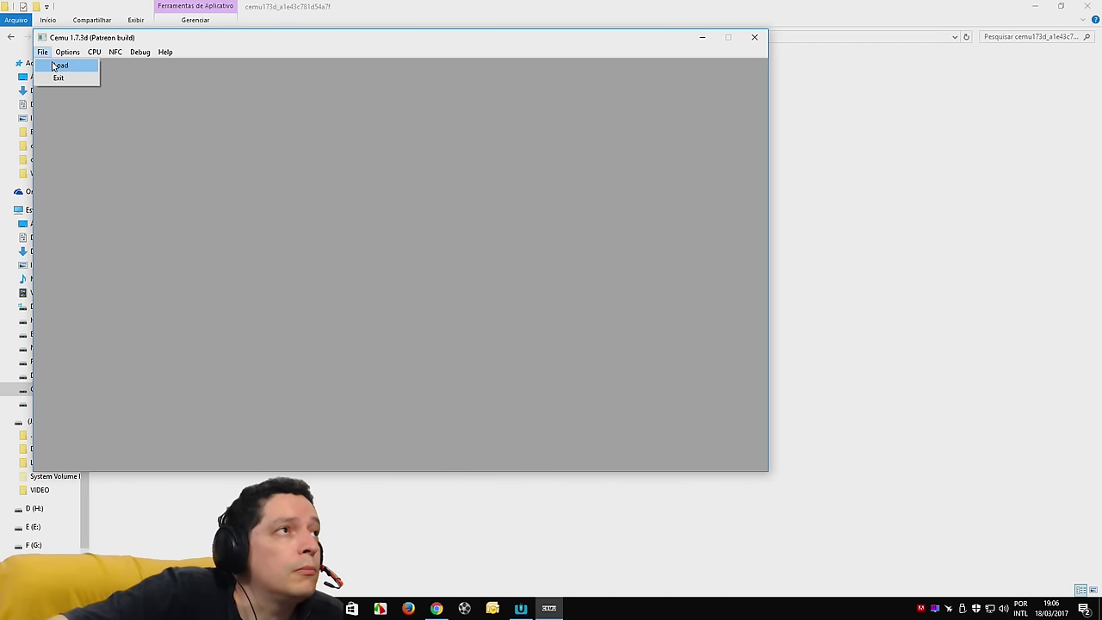
{"action": "left_click", "coordinate": [54, 68]}
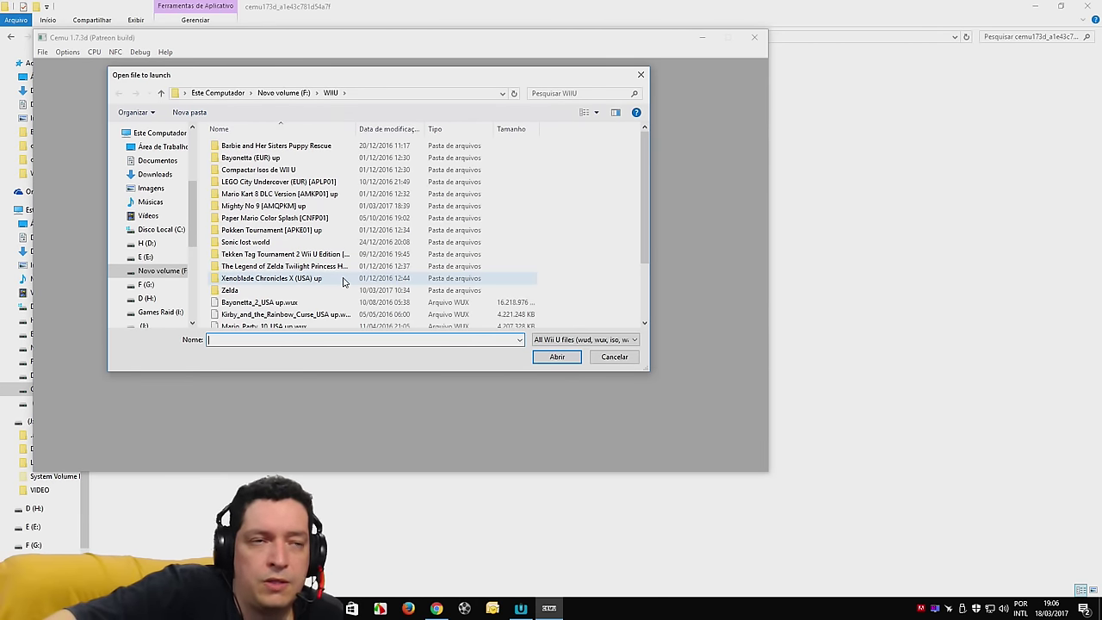
{"action": "scroll", "coordinate": [369, 283], "scroll_direction": "down", "scroll_amount": 3}
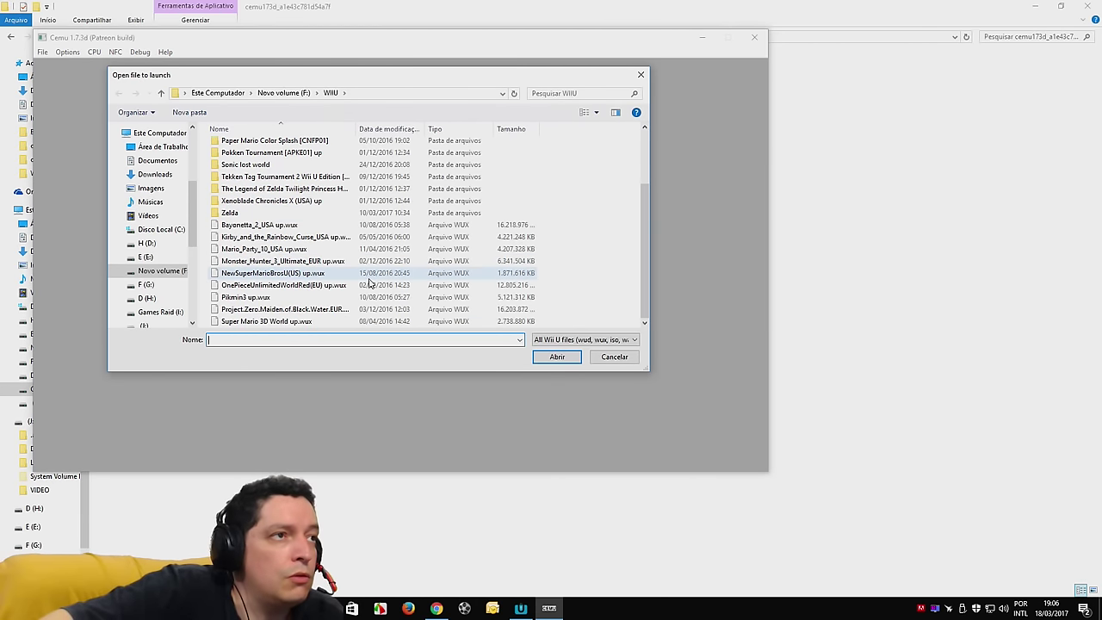
{"action": "left_click", "coordinate": [293, 292]}
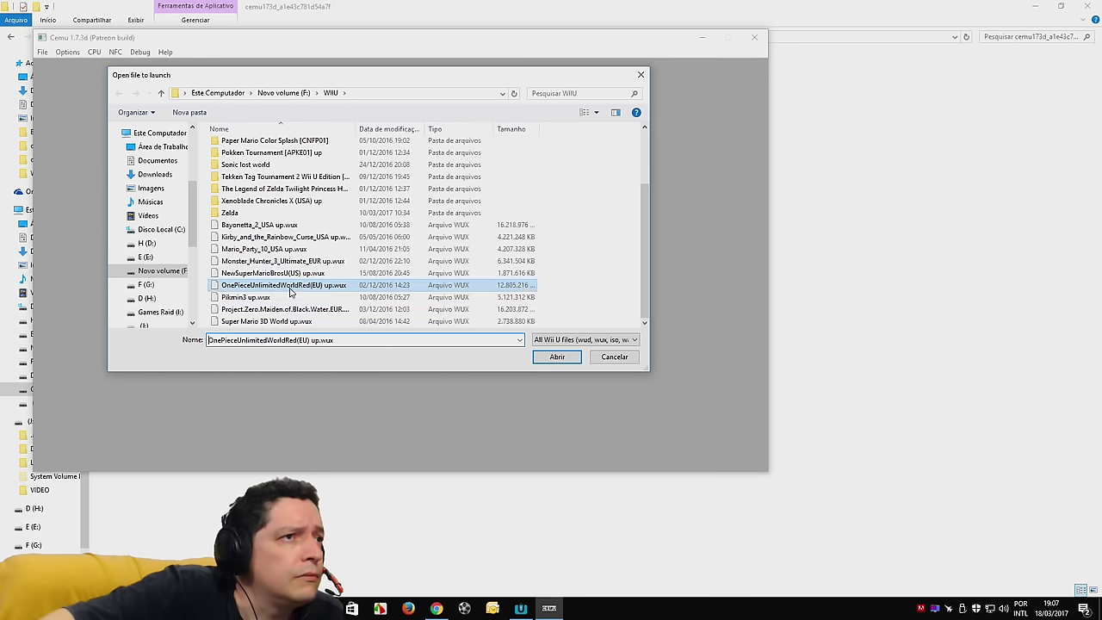
{"action": "left_click", "coordinate": [555, 356]}
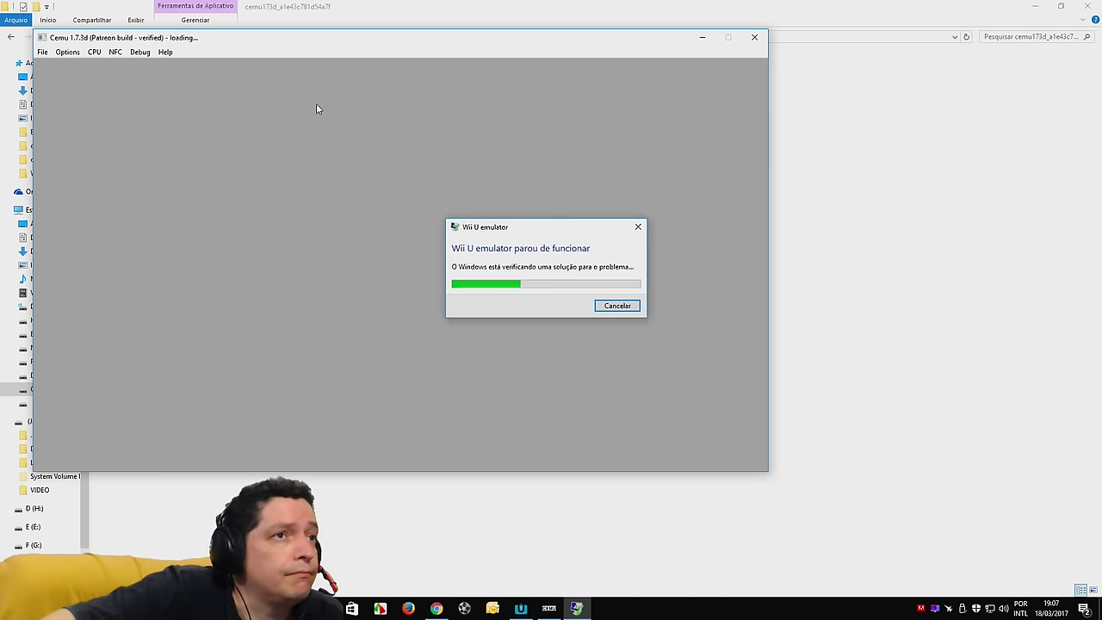
{"action": "left_click", "coordinate": [627, 307]}
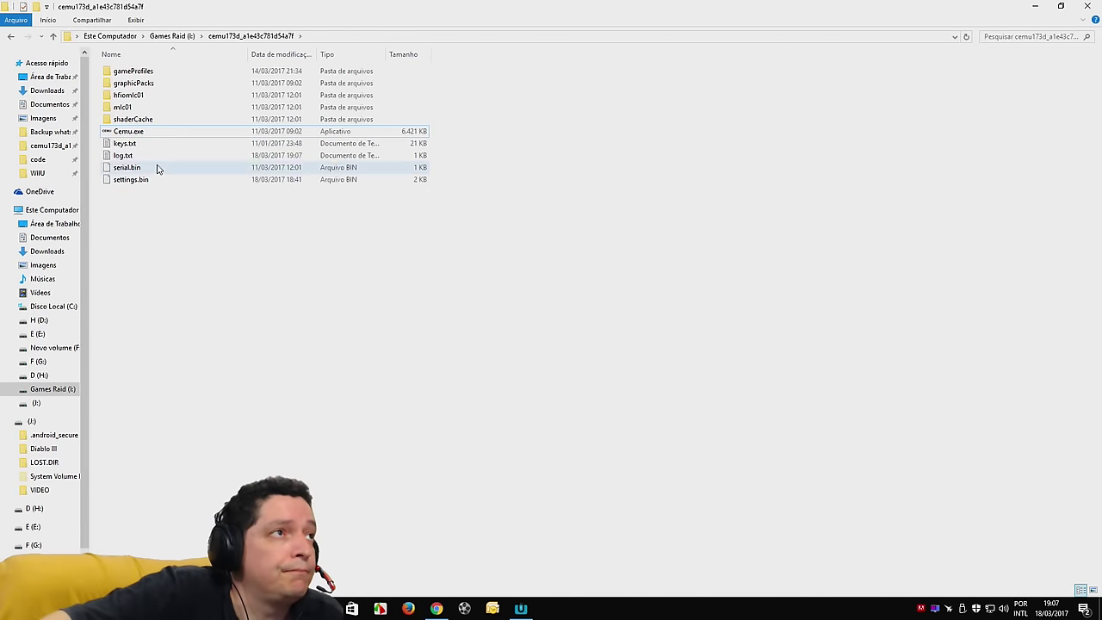
Restart Cemu and load Pikmin3 up.wux, closing the emulator during shader compilation.
{"action": "double_click", "coordinate": [144, 138]}
{"action": "left_click", "coordinate": [41, 53]}
{"action": "left_click", "coordinate": [54, 66]}
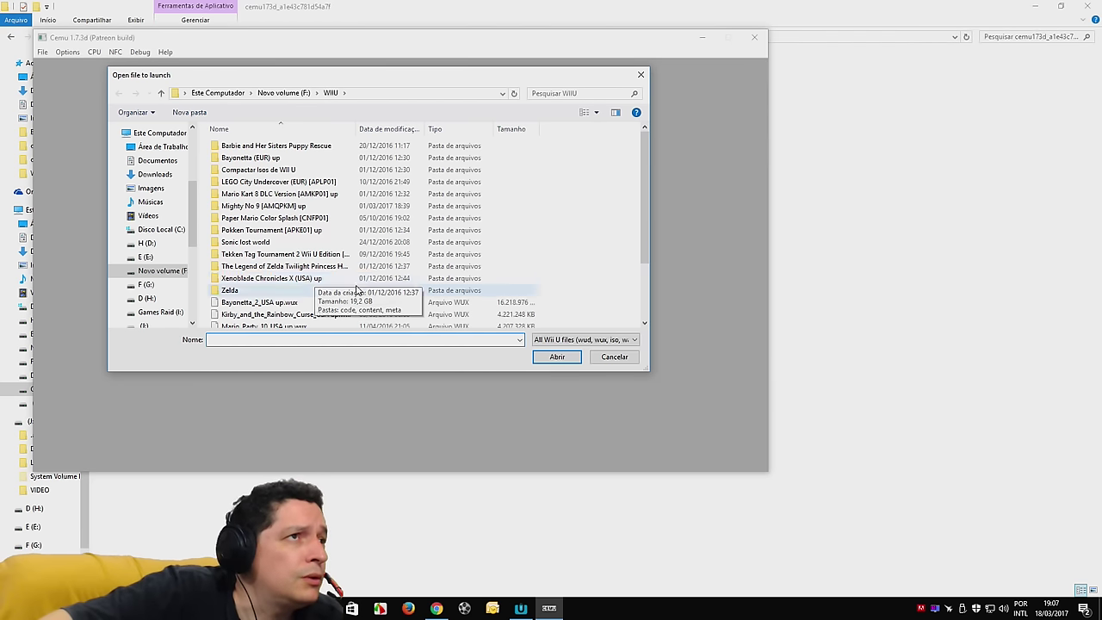
{"action": "scroll", "coordinate": [362, 288], "scroll_direction": "down", "scroll_amount": 2}
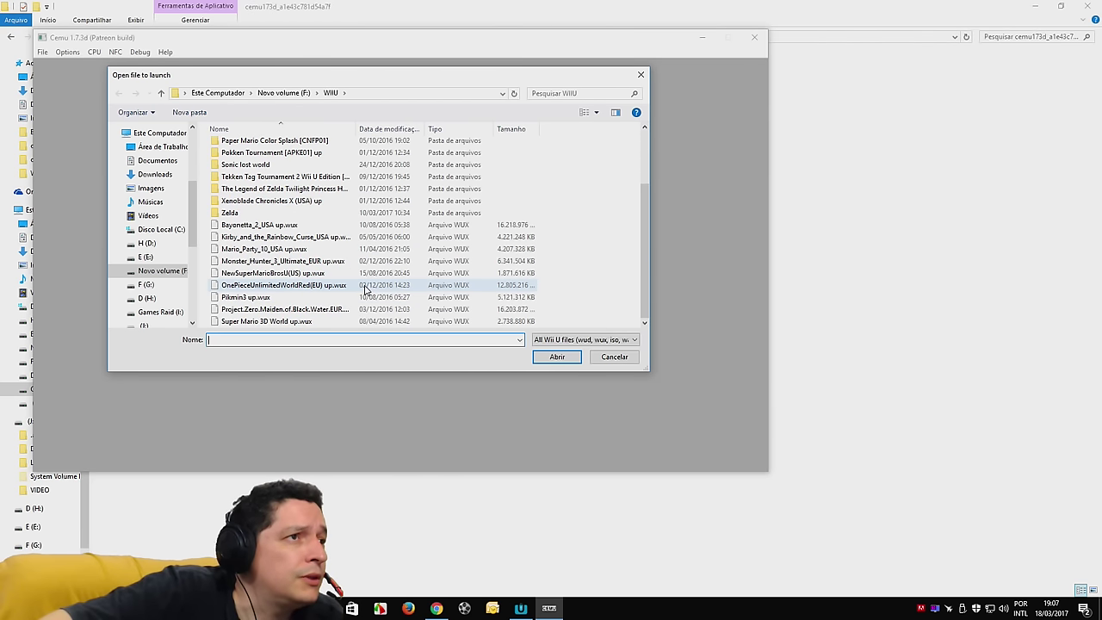
{"action": "left_click", "coordinate": [285, 297]}
{"action": "left_click", "coordinate": [541, 360]}
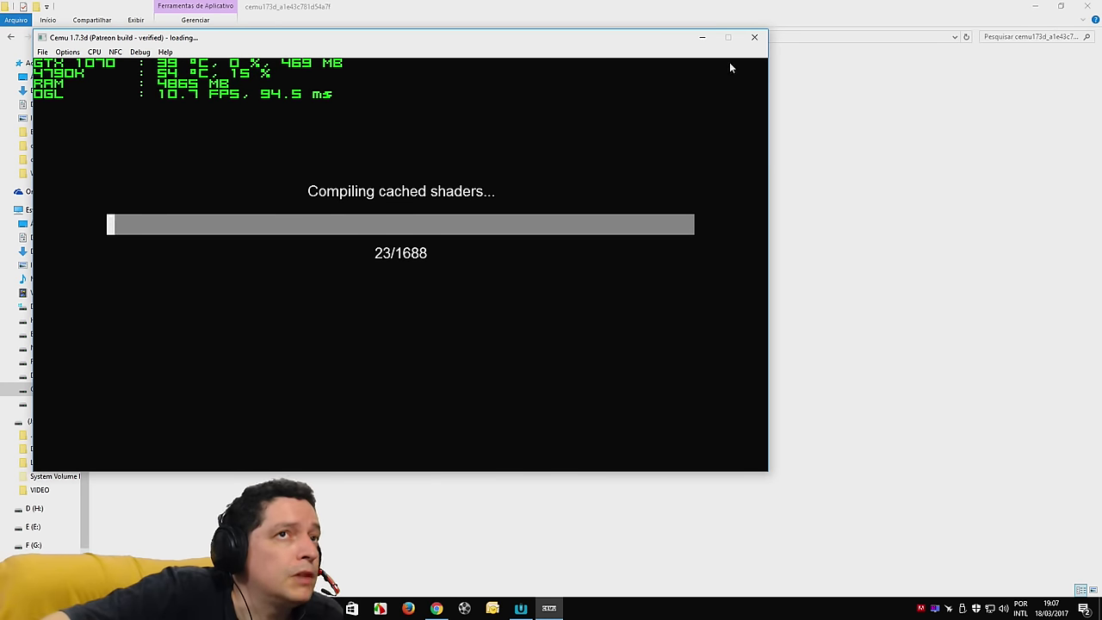
{"action": "left_click", "coordinate": [753, 40]}
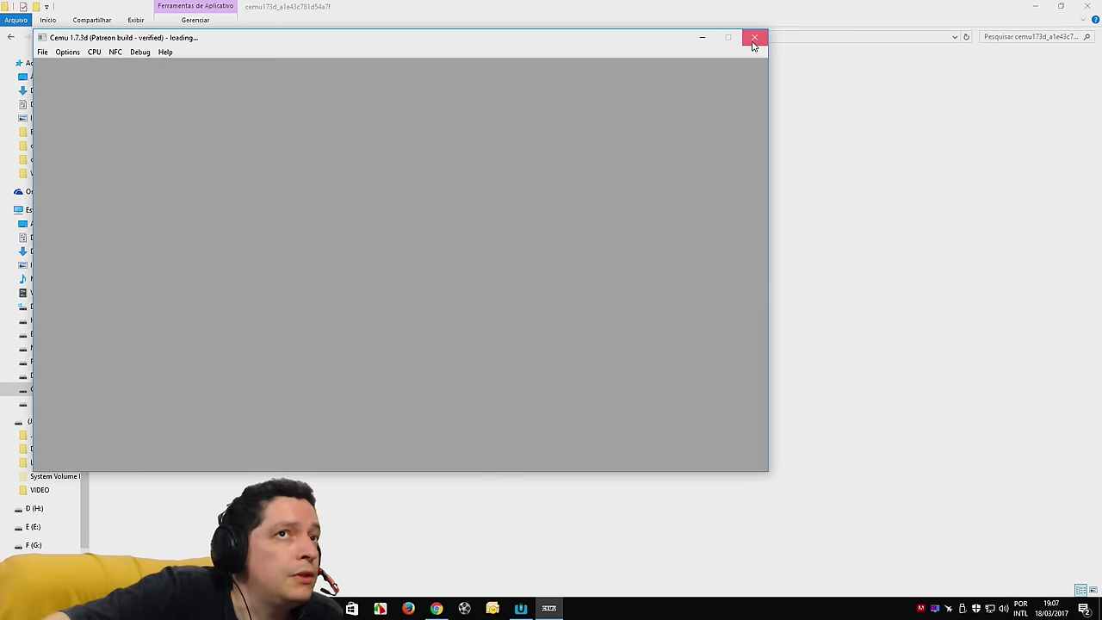
Open the new log.txt, highlight the title ID 1012BE00 in the updates path, and switch to Wii U USB Helper.
{"action": "left_click", "coordinate": [131, 157]}
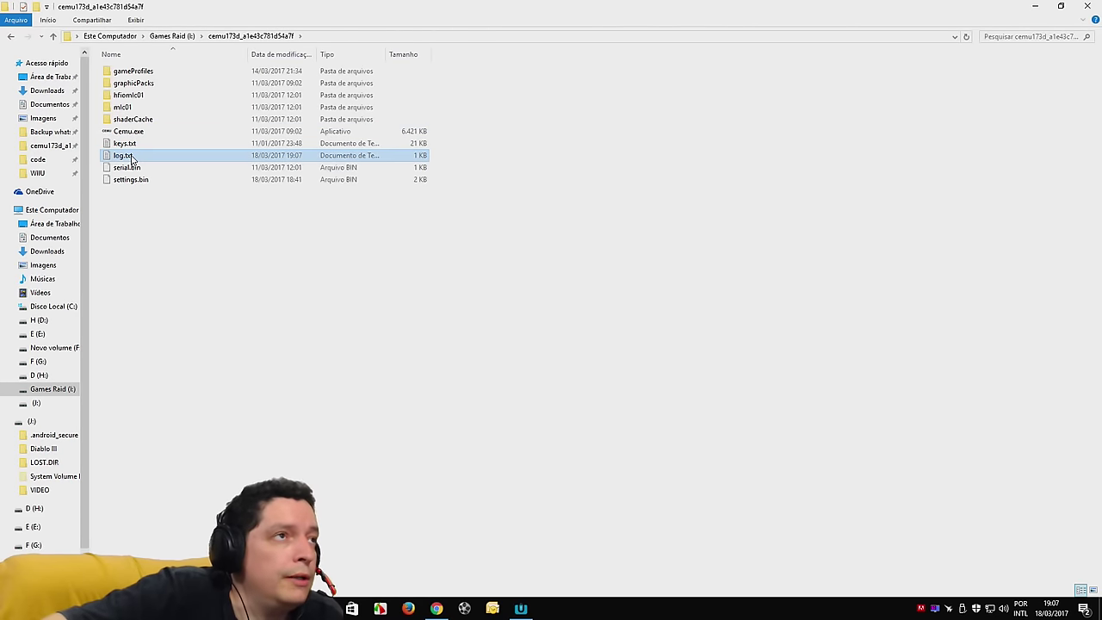
{"action": "double_click", "coordinate": [130, 157]}
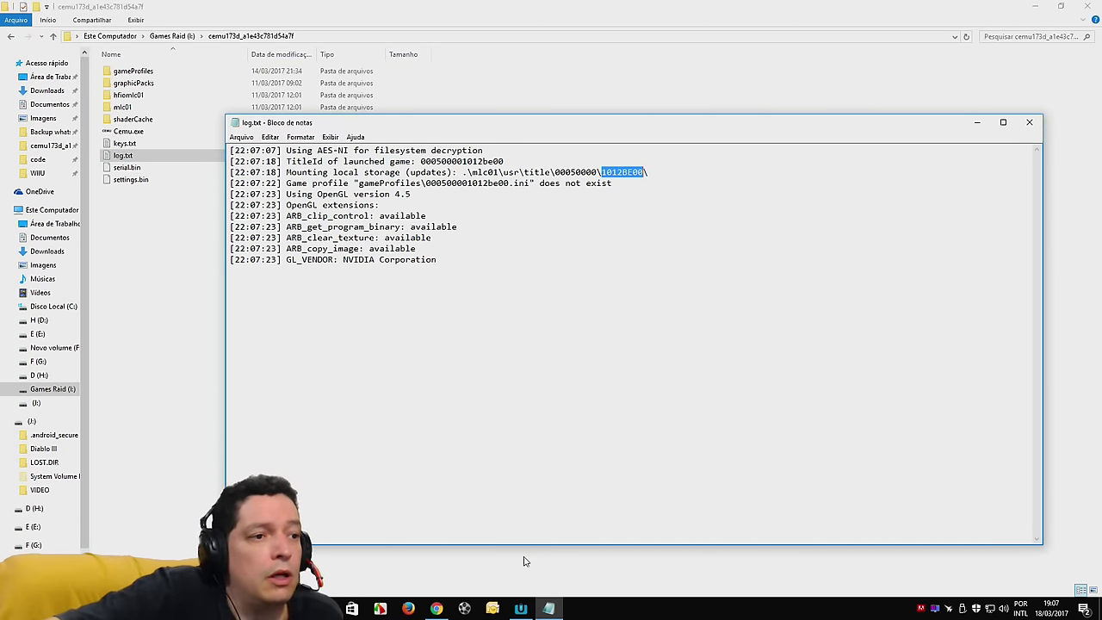
{"action": "left_click", "coordinate": [521, 608]}
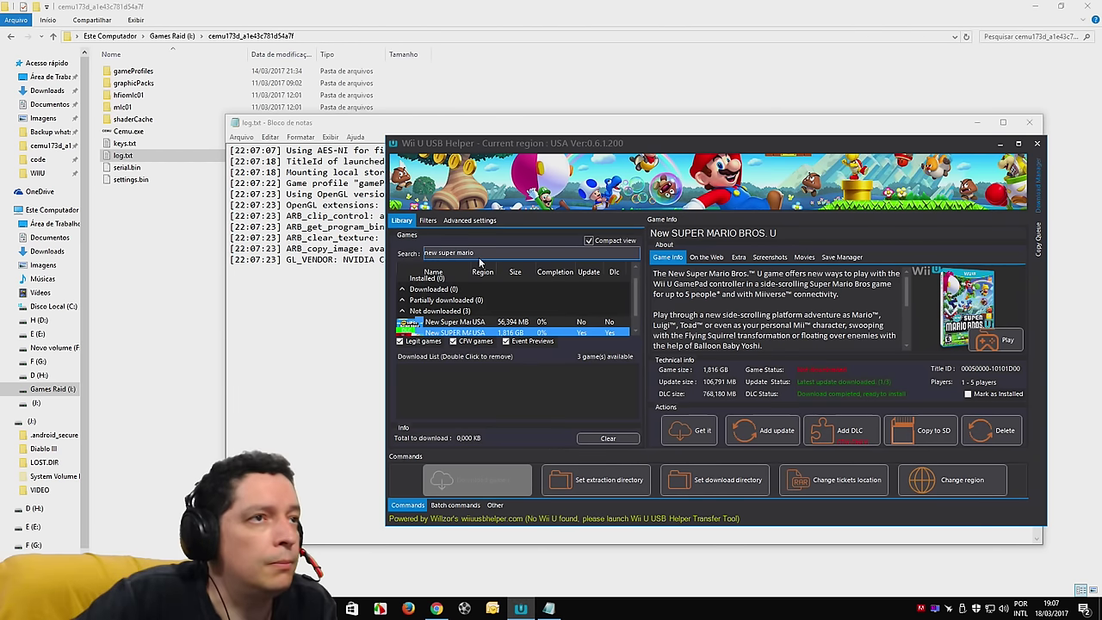
Search the Wii U USB Helper library for "pickmin" and check the title ID highlighted in log.txt.
{"action": "left_click_drag", "start_coordinate": [478, 255], "coordinate": [392, 264]}
{"action": "type", "text": "plckmin"}
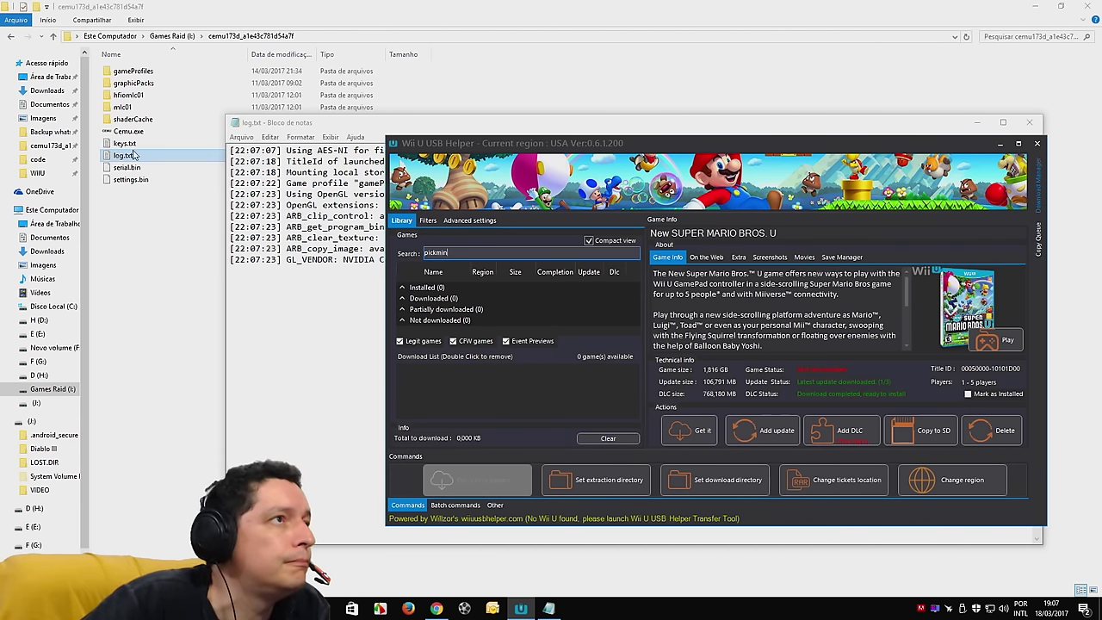
{"action": "left_click", "coordinate": [394, 123]}
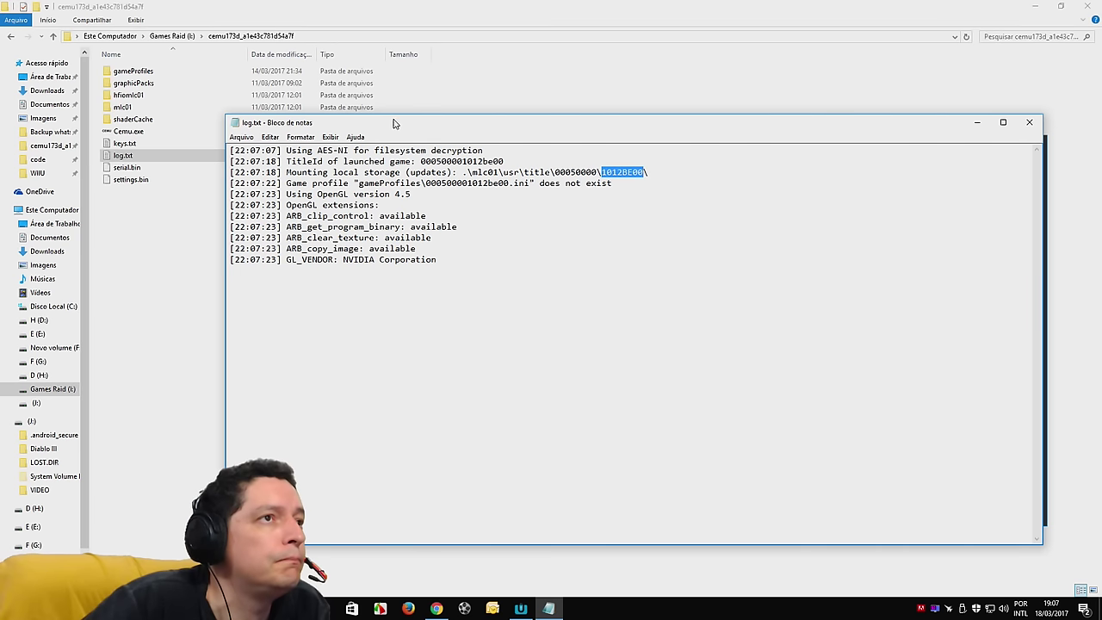
{"action": "left_click", "coordinate": [520, 608]}
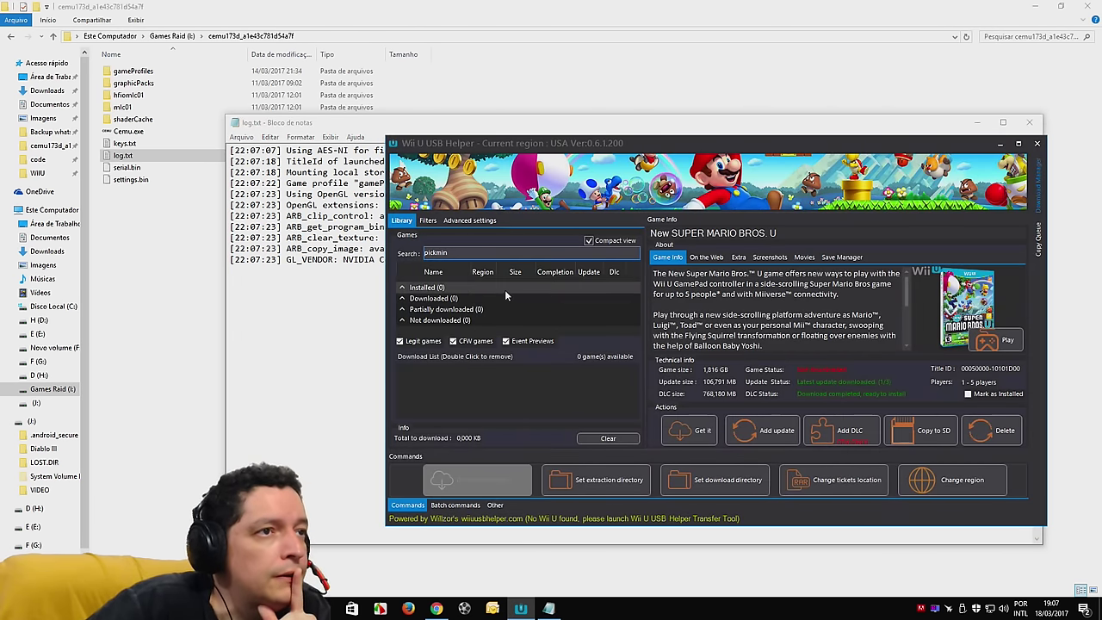
Shorten the game library search to "pick" to try to find the Pikmin title.
{"action": "key", "text": "BackSpace"}
{"action": "key", "text": "BackSpace"}
{"action": "key", "text": "BackSpace"}
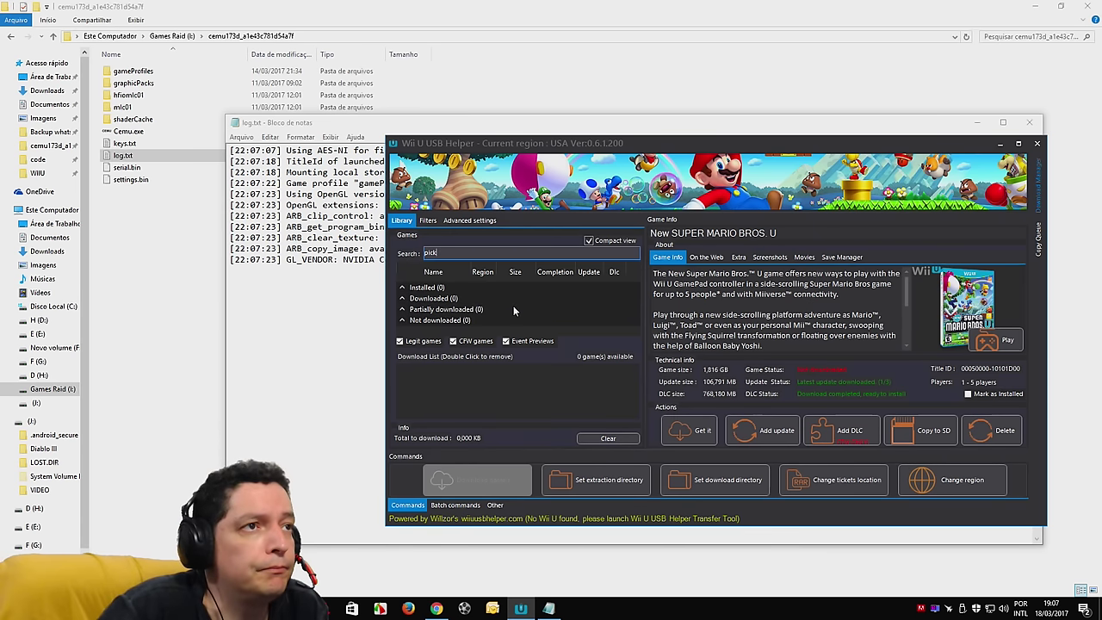
{"action": "key", "text": "BackSpace"}
{"action": "key", "text": "BackSpace"}
{"action": "key", "text": "BackSpace"}
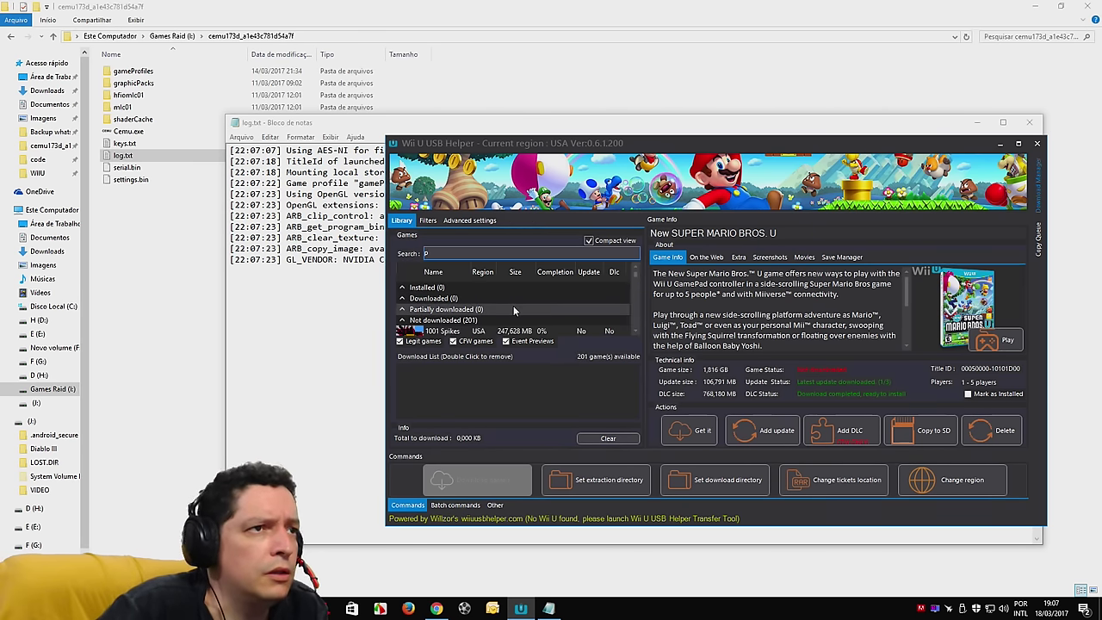
{"action": "type", "text": "l"}
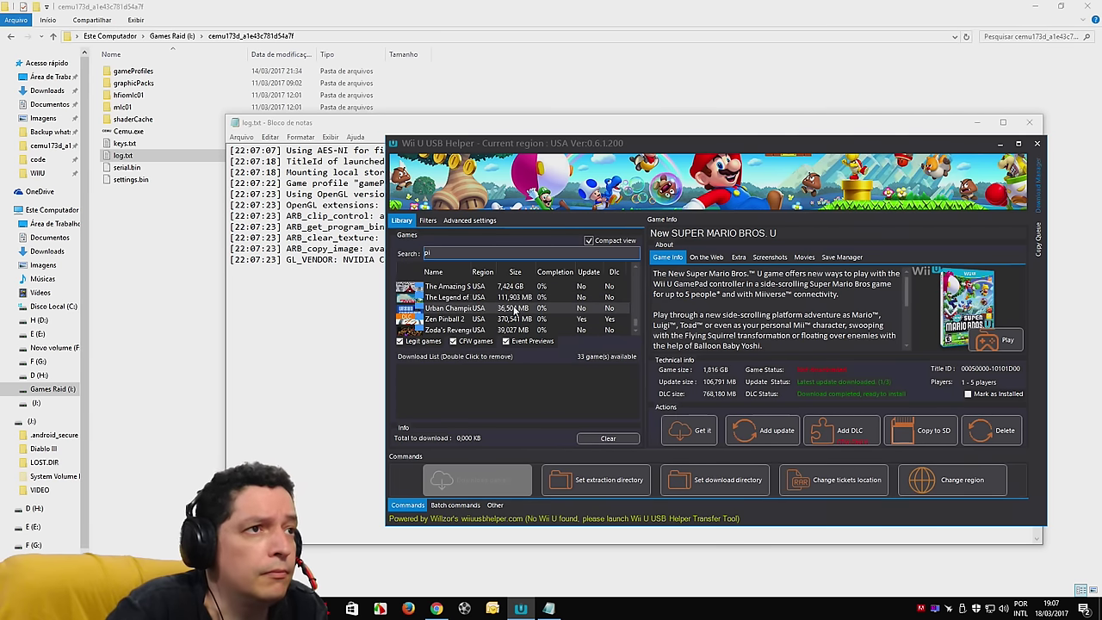
{"action": "type", "text": "ck"}
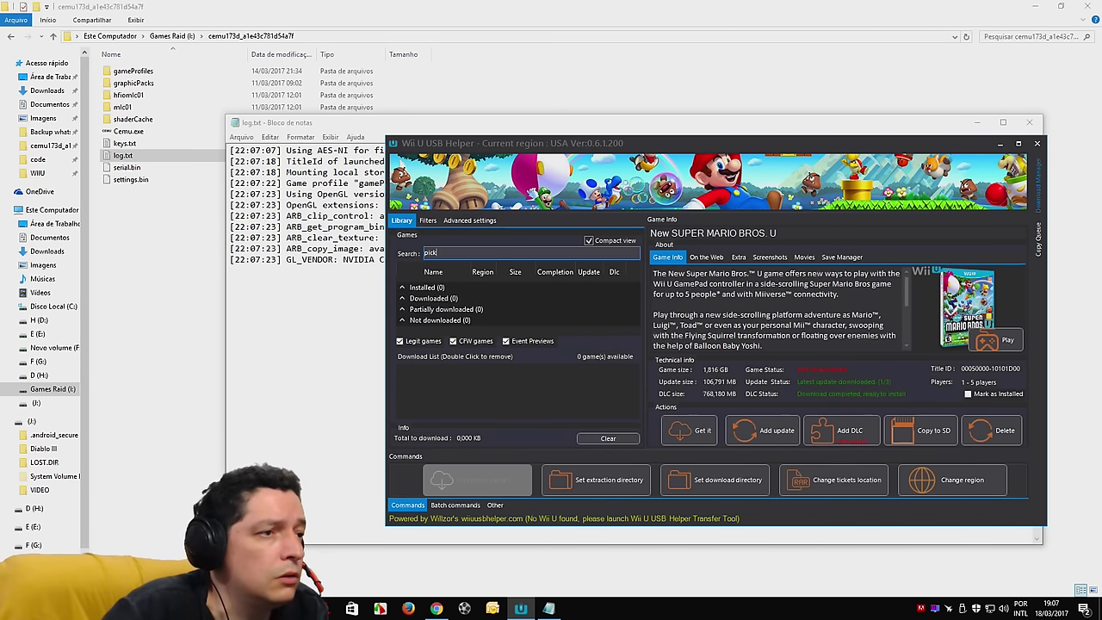
Open the WIIU folder on Novo volume (F:) in File Explorer to check the spelling of the Pikmin game file.
{"action": "left_click", "coordinate": [52, 209]}
{"action": "left_click", "coordinate": [174, 170]}
{"action": "double_click", "coordinate": [174, 171]}
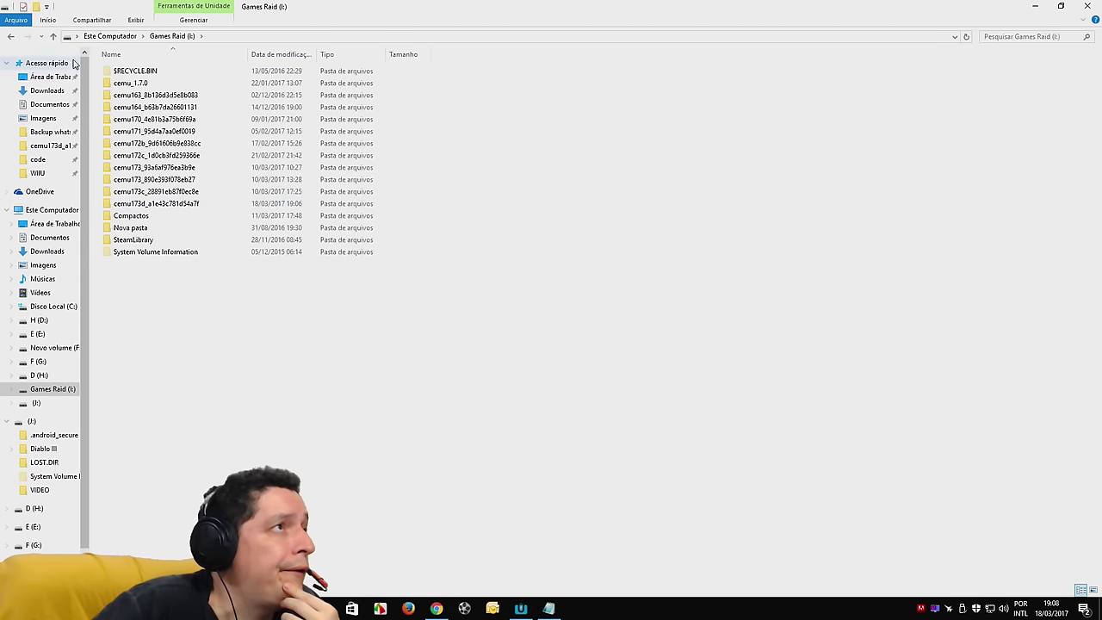
{"action": "left_click", "coordinate": [52, 36]}
{"action": "key", "text": "Up"}
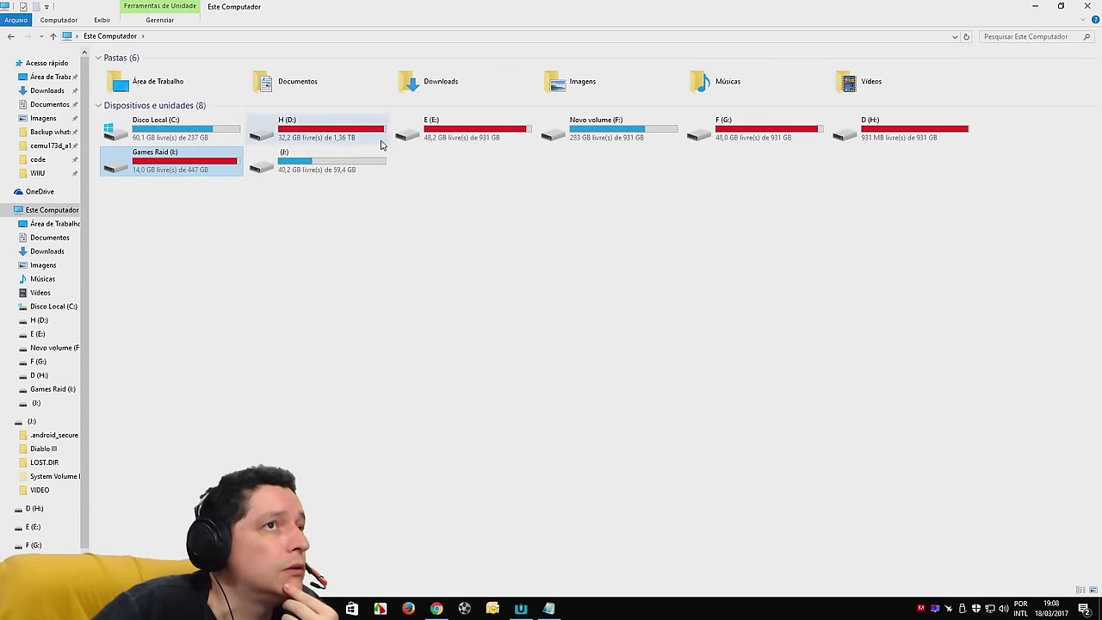
{"action": "key", "text": "Right"}
{"action": "key", "text": "Right"}
{"action": "key", "text": "Right"}
{"action": "key", "text": "Return"}
{"action": "double_click", "coordinate": [140, 433]}
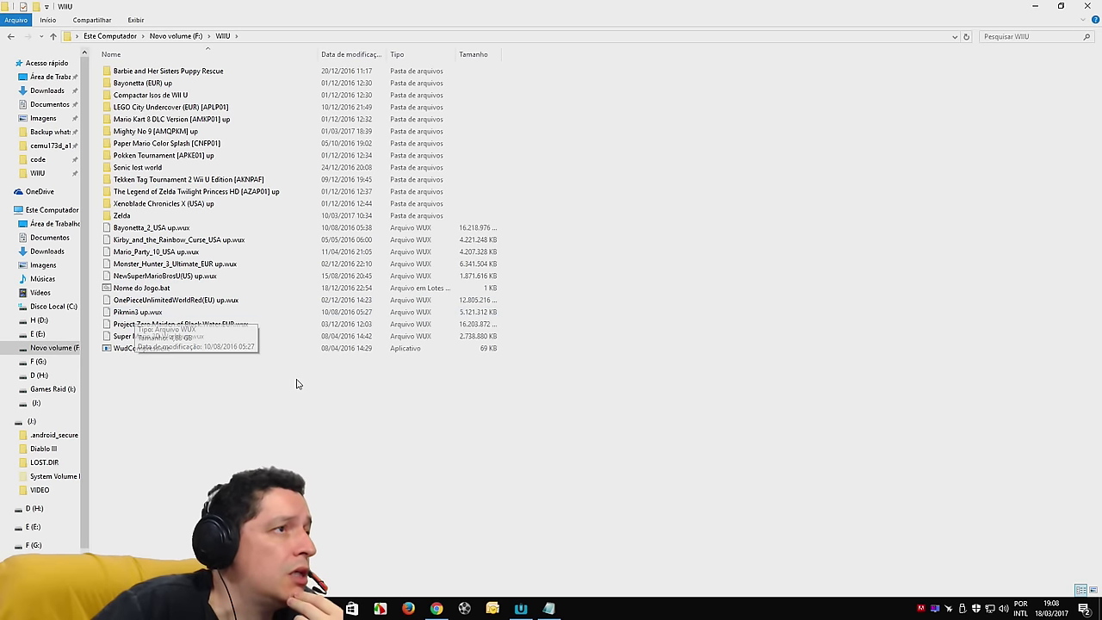
Switch to Wii U USB Helper, search the library for "pikmin" and select the PIKMIN USA entry.
{"action": "left_click", "coordinate": [520, 609]}
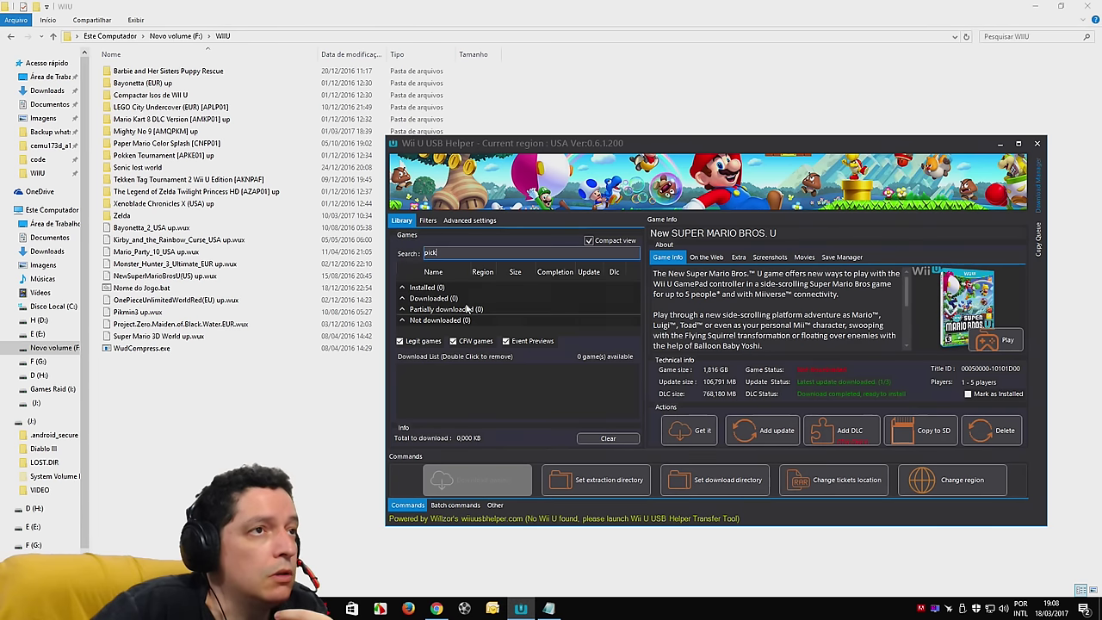
{"action": "key", "text": "BackSpace"}
{"action": "key", "text": "BackSpace"}
{"action": "type", "text": "kmin"}
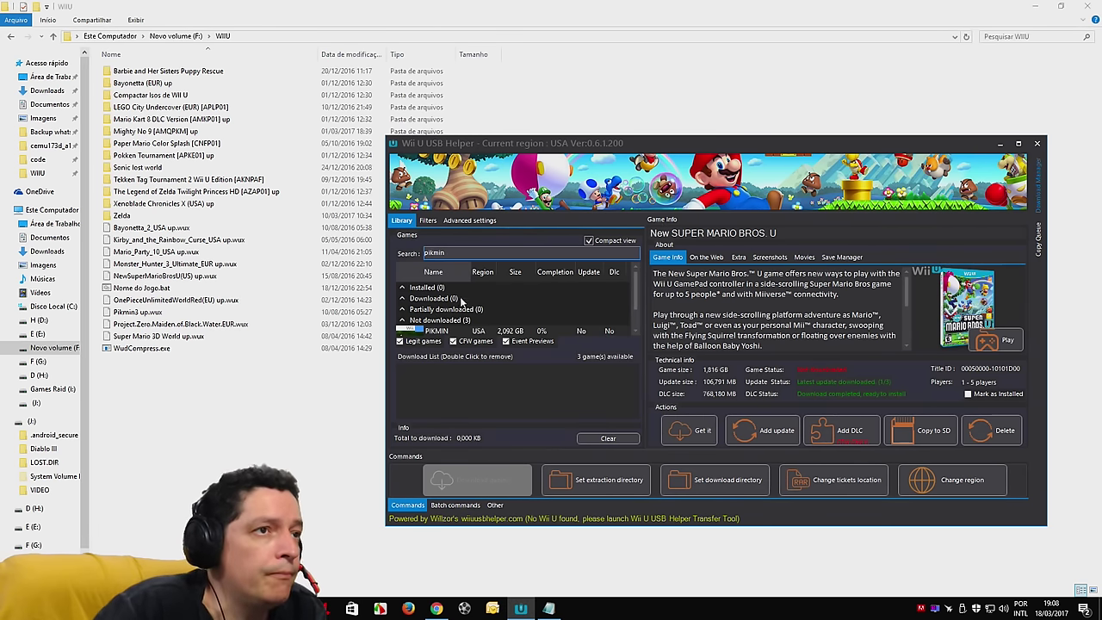
{"action": "left_click", "coordinate": [464, 330]}
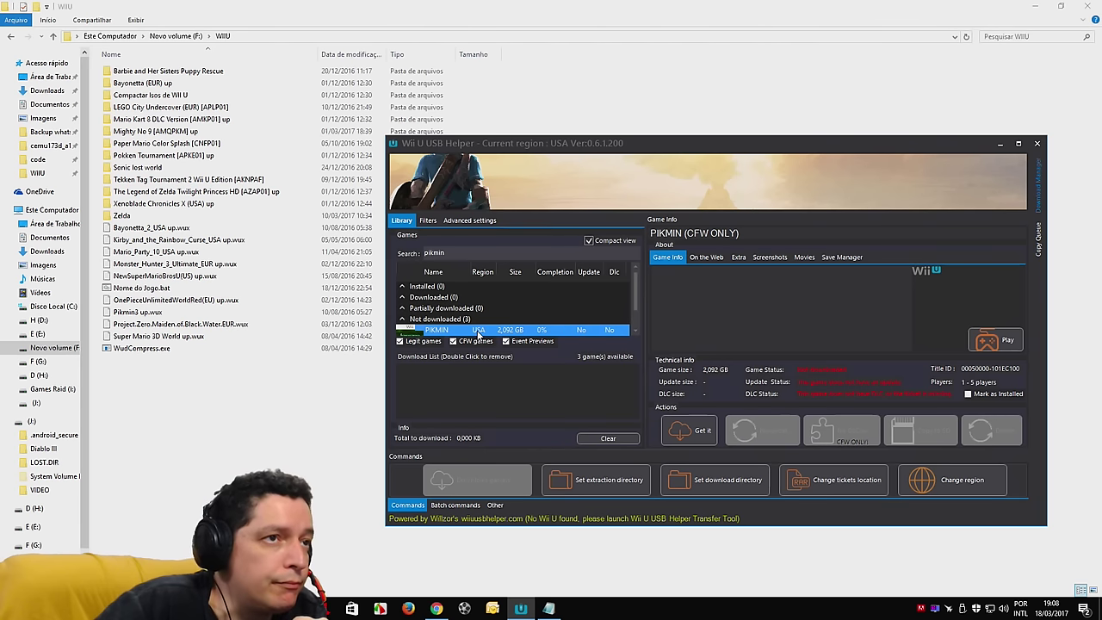
Examine the update and DLC download options for PIKMIN, and minimize Wii U USB Helper.
{"action": "right_click", "coordinate": [477, 333]}
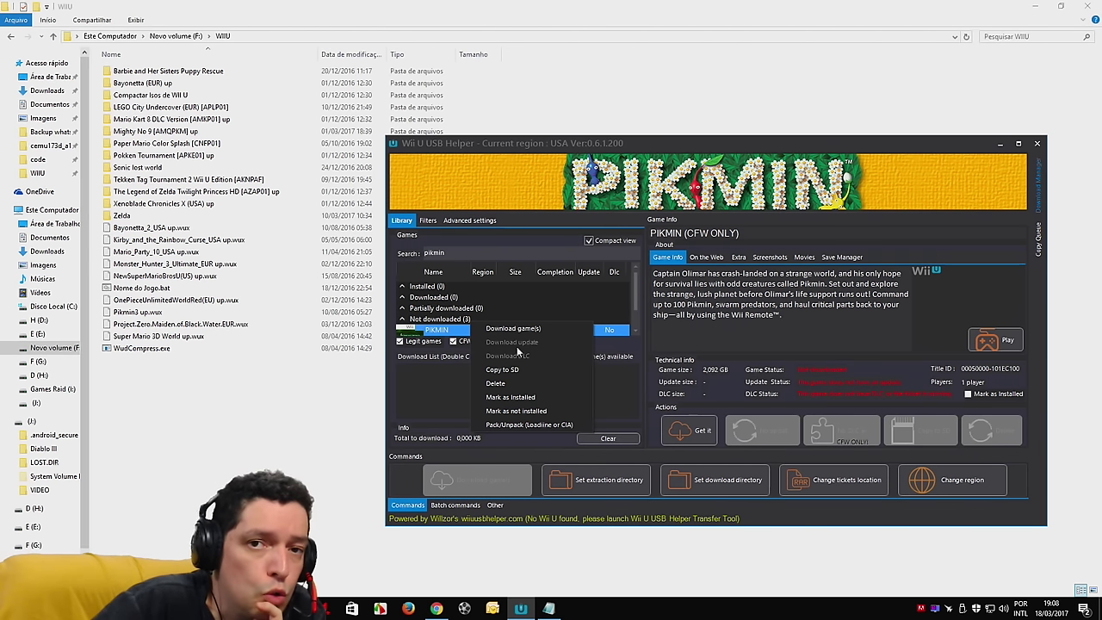
{"action": "left_click", "coordinate": [455, 395]}
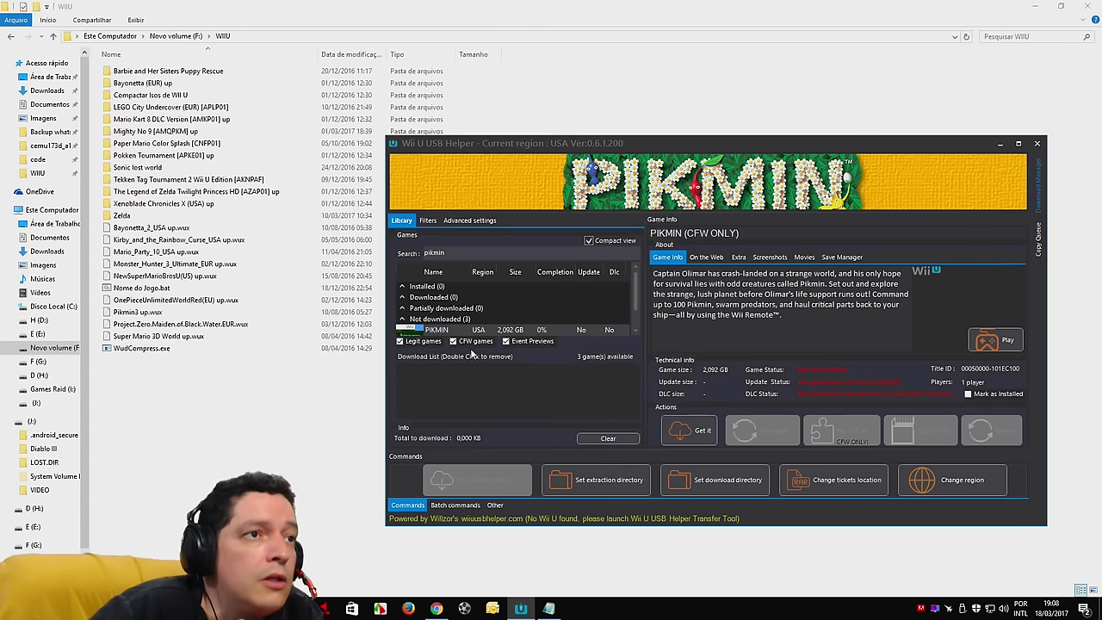
{"action": "right_click", "coordinate": [478, 334]}
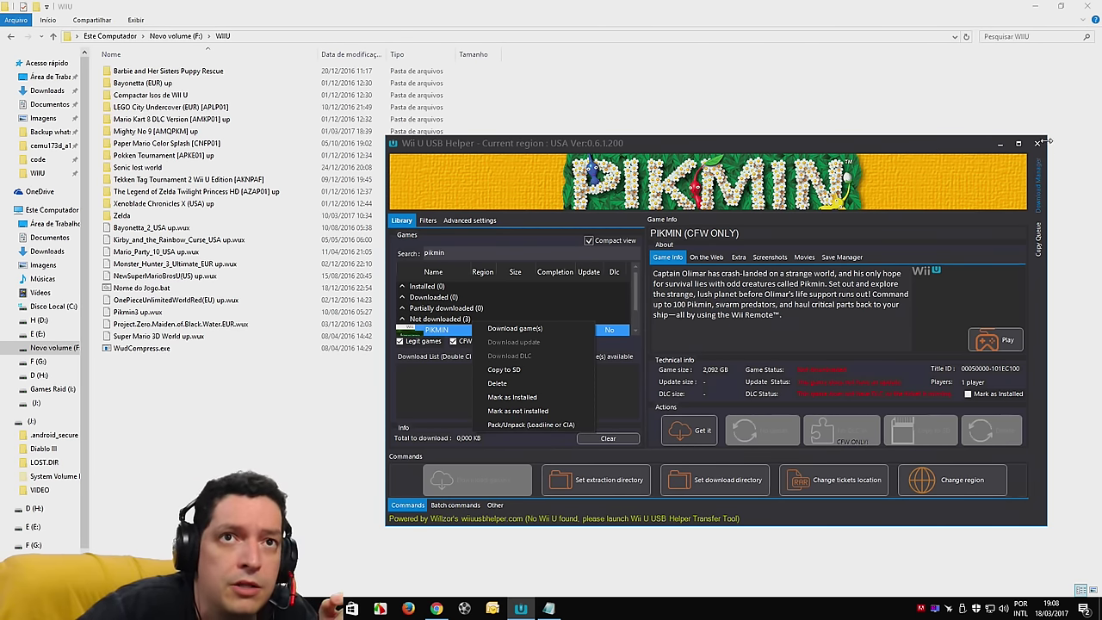
{"action": "left_click", "coordinate": [1000, 143]}
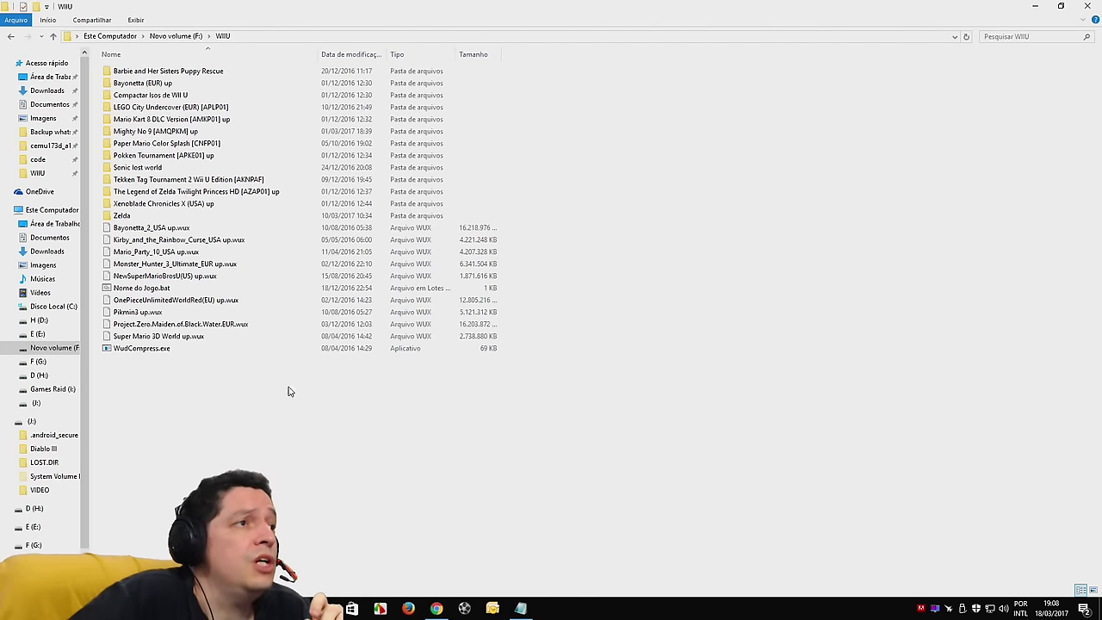
Go back to the cemu173d_a1e43c781d54a7f folder on Games Raid (I:) and start Cemu.
{"action": "left_click", "coordinate": [53, 37]}
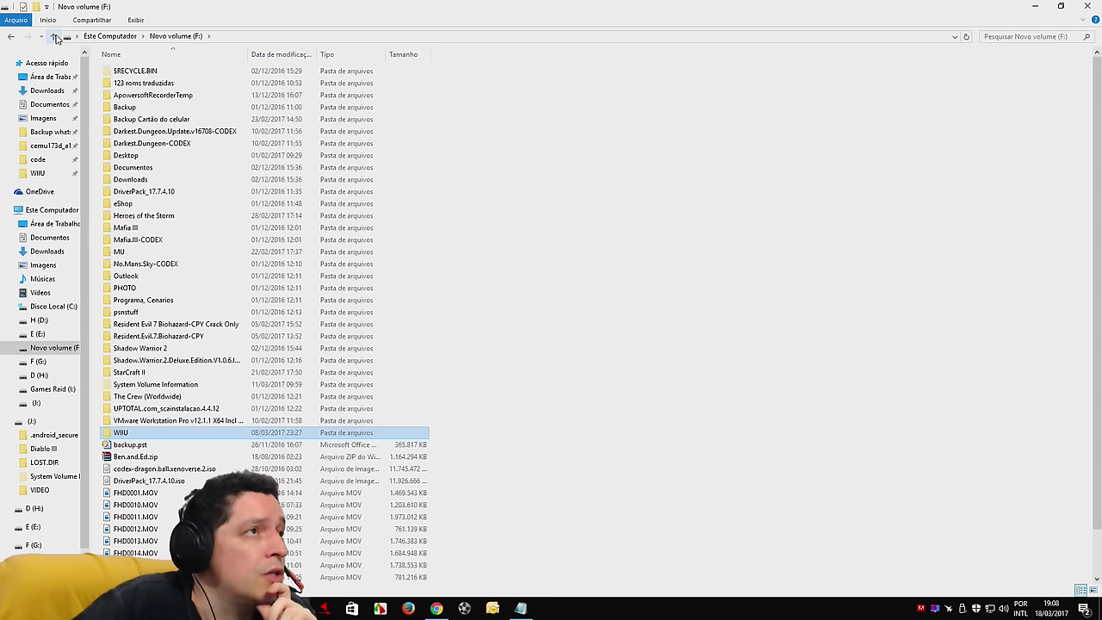
{"action": "left_click", "coordinate": [53, 36]}
{"action": "double_click", "coordinate": [175, 169]}
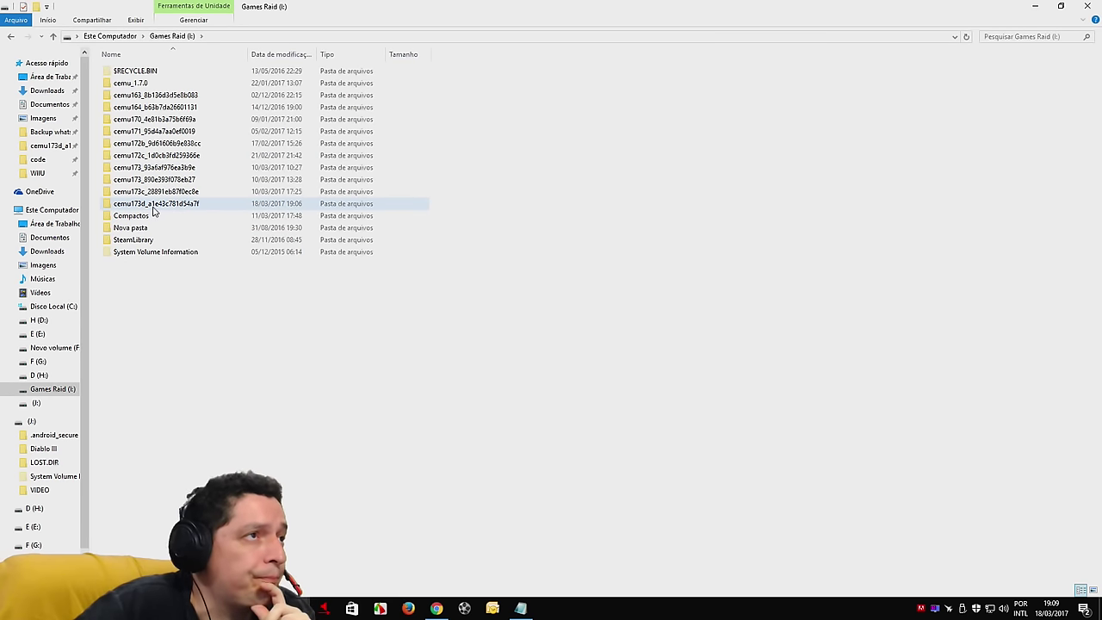
{"action": "double_click", "coordinate": [157, 207]}
{"action": "left_click", "coordinate": [135, 131]}
{"action": "double_click", "coordinate": [135, 134]}
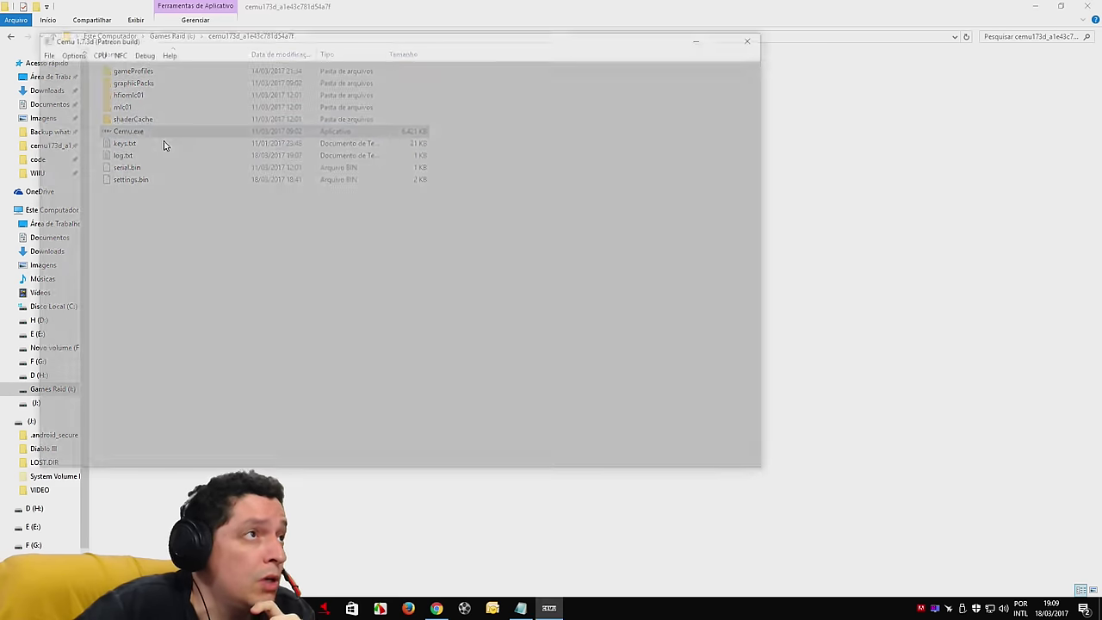
Load cross_f.rpx from the data\code folder of SuperSmashBrosForUSAup, inside Compactos on Games Raid (I:).
{"action": "left_click", "coordinate": [42, 52]}
{"action": "left_click", "coordinate": [58, 65]}
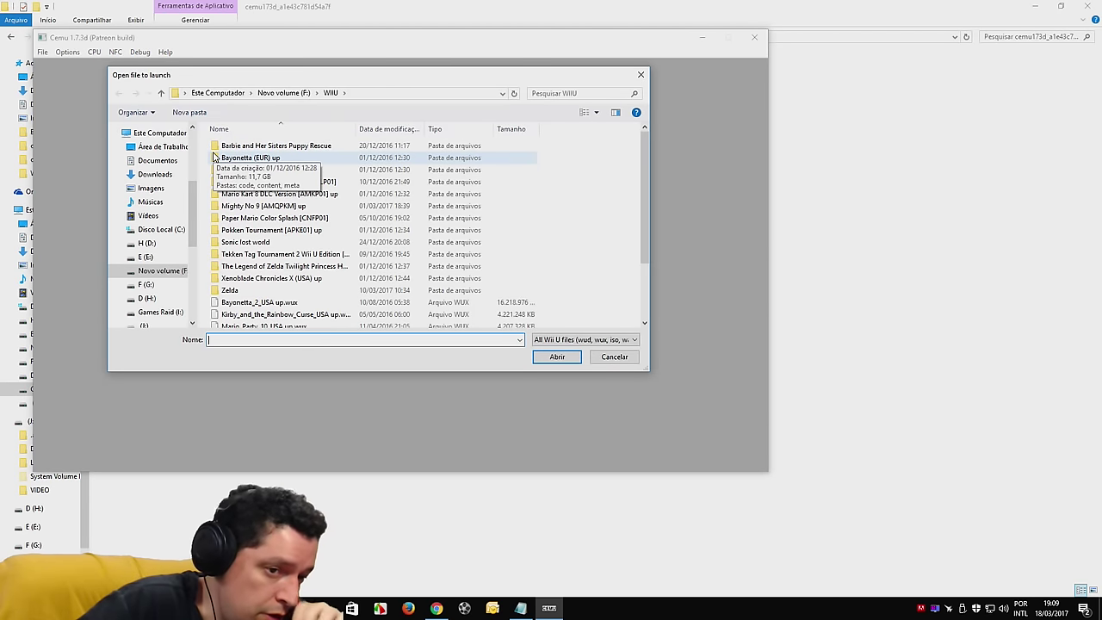
{"action": "scroll", "coordinate": [284, 276], "scroll_direction": "down", "scroll_amount": 3}
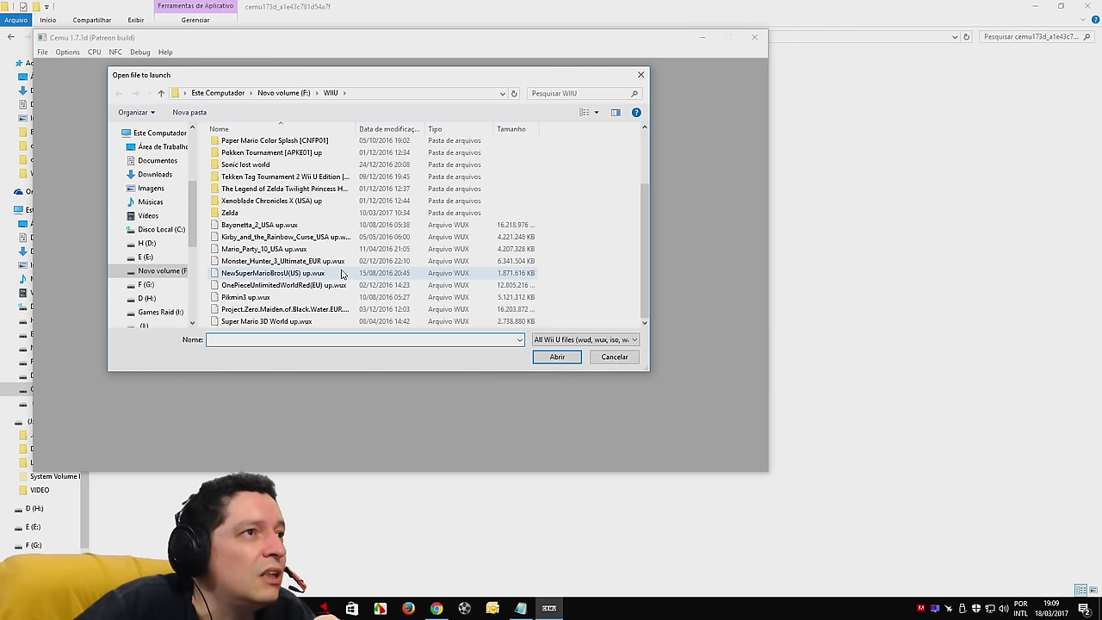
{"action": "left_click", "coordinate": [151, 133]}
{"action": "double_click", "coordinate": [274, 300]}
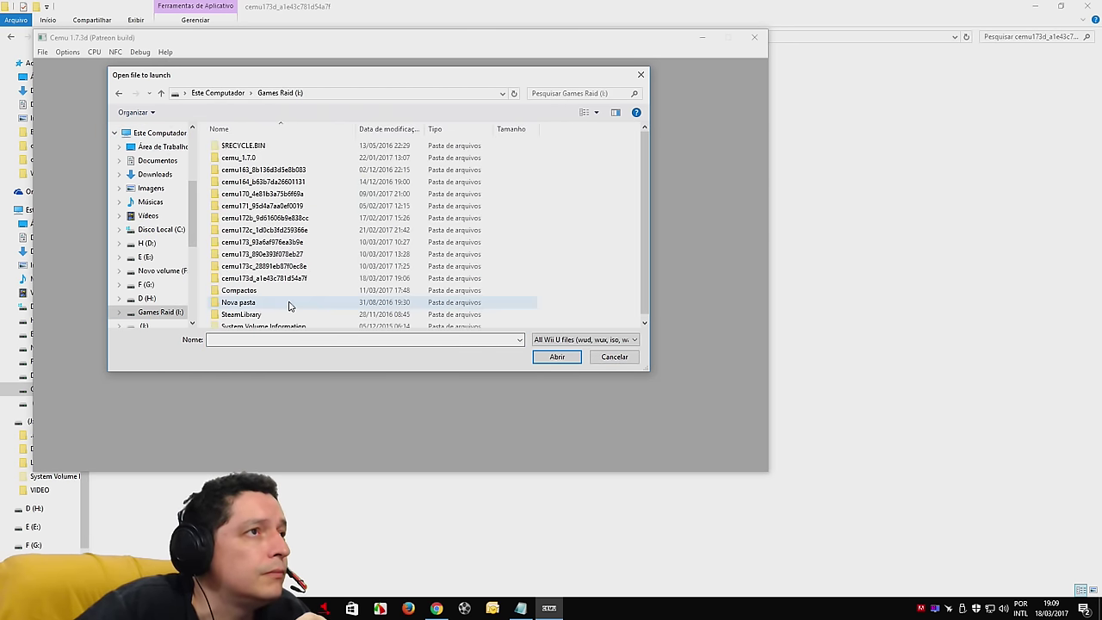
{"action": "double_click", "coordinate": [256, 292]}
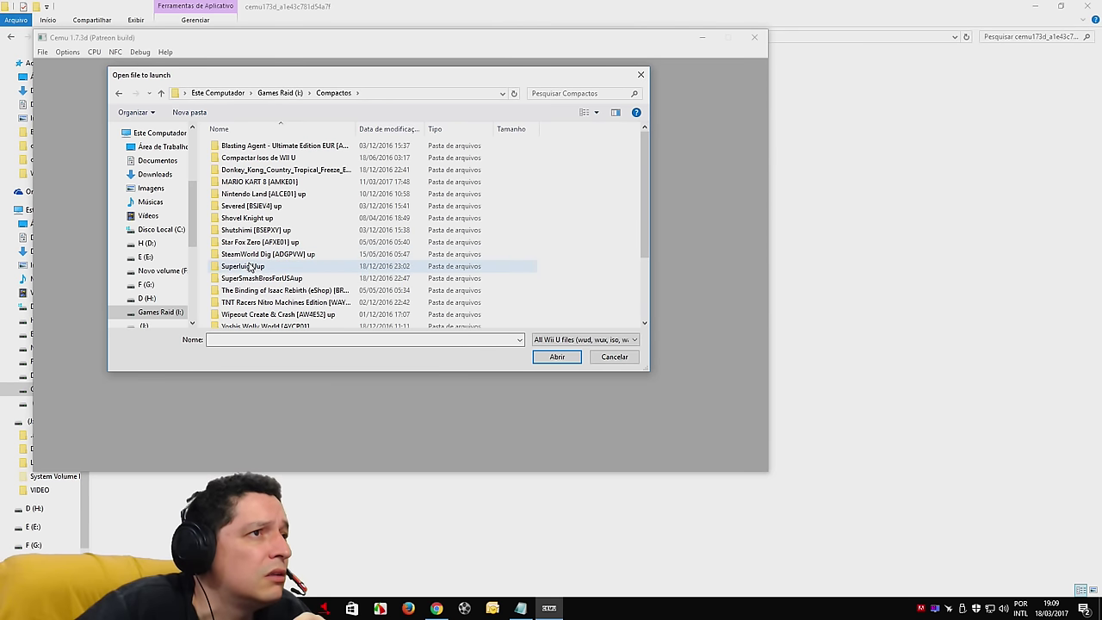
{"action": "double_click", "coordinate": [252, 281]}
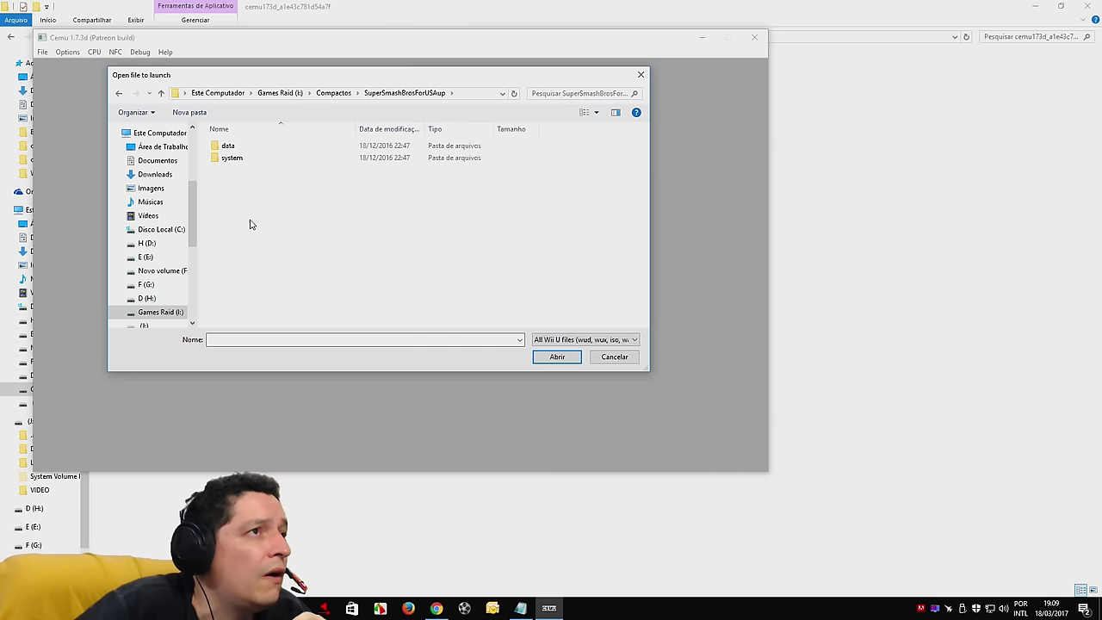
{"action": "double_click", "coordinate": [232, 146]}
{"action": "double_click", "coordinate": [236, 147]}
{"action": "left_click", "coordinate": [236, 146]}
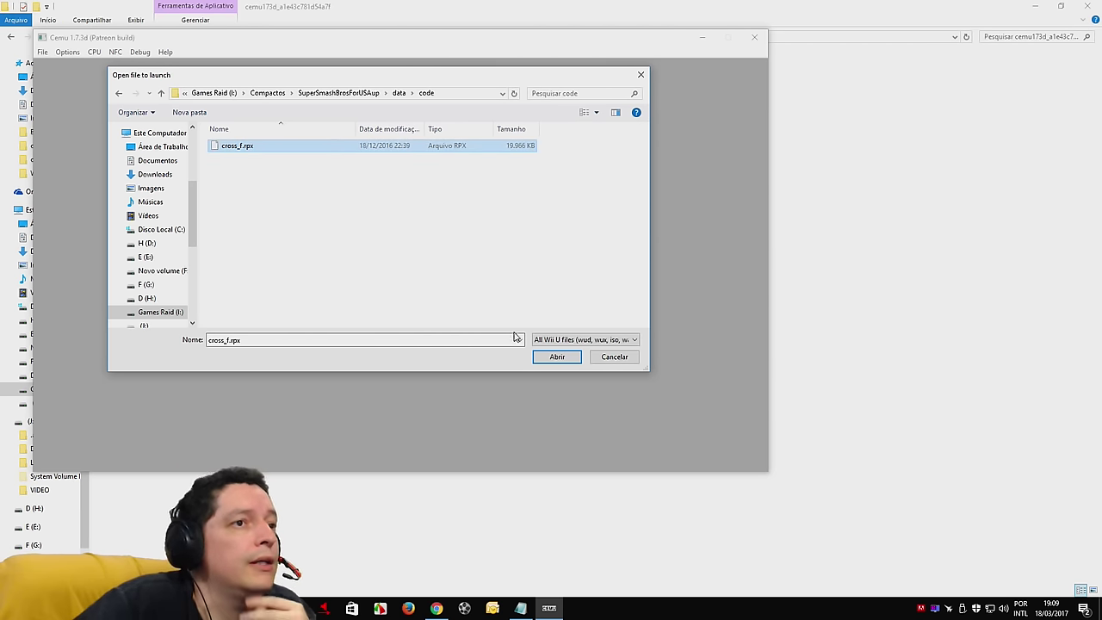
{"action": "left_click", "coordinate": [557, 357]}
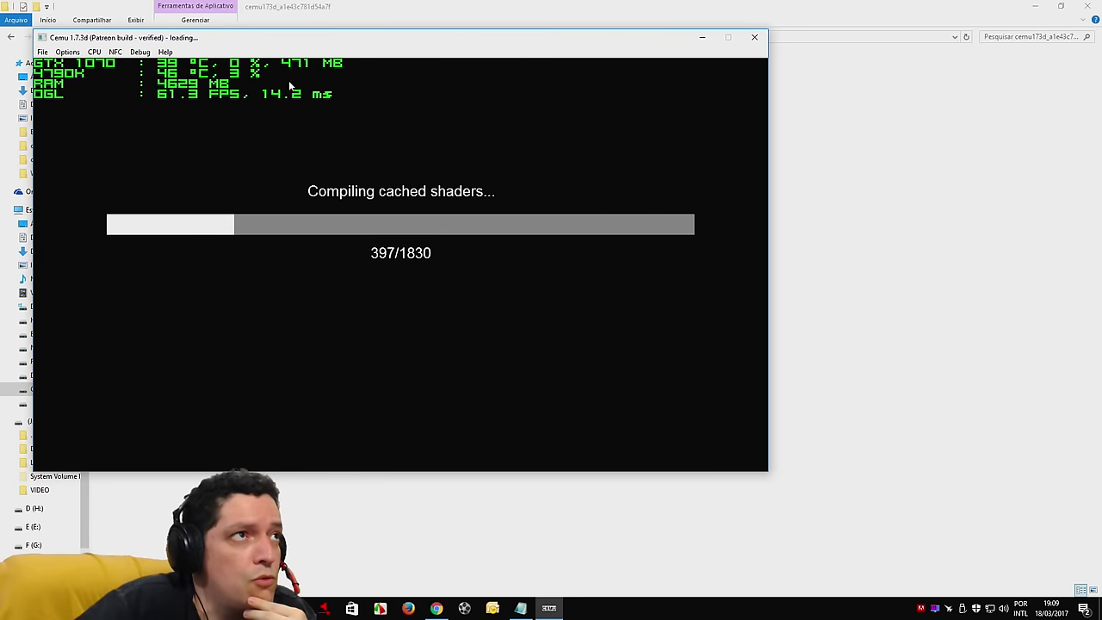
Move the Cemu window aside and close the emulator while Super Smash Bros is loading.
{"action": "left_click_drag", "start_coordinate": [271, 42], "coordinate": [406, 67]}
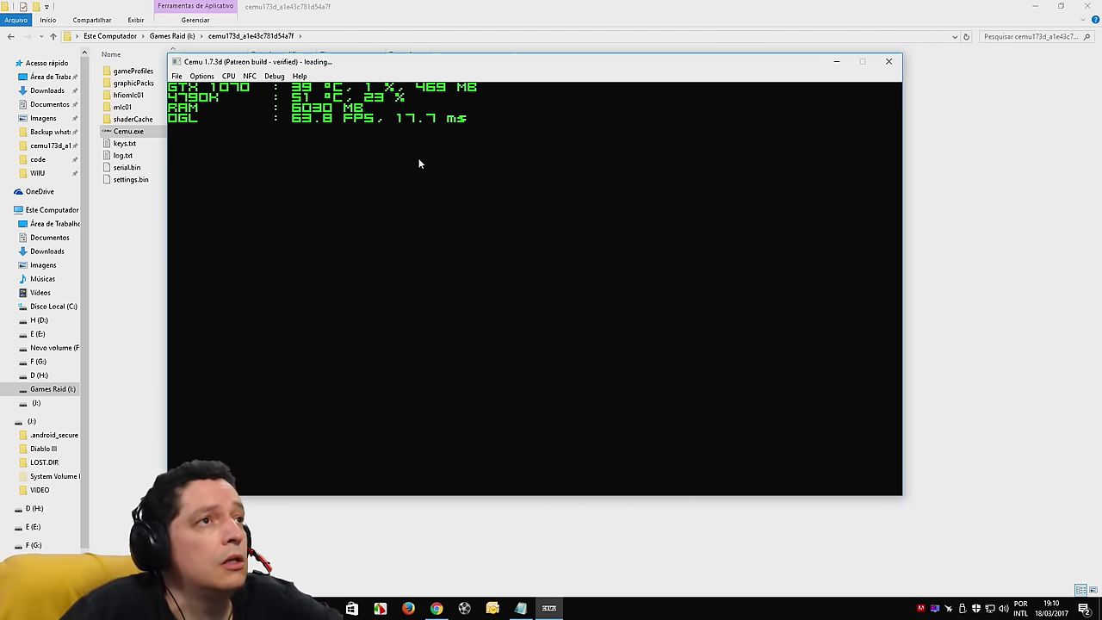
{"action": "left_click", "coordinate": [889, 64]}
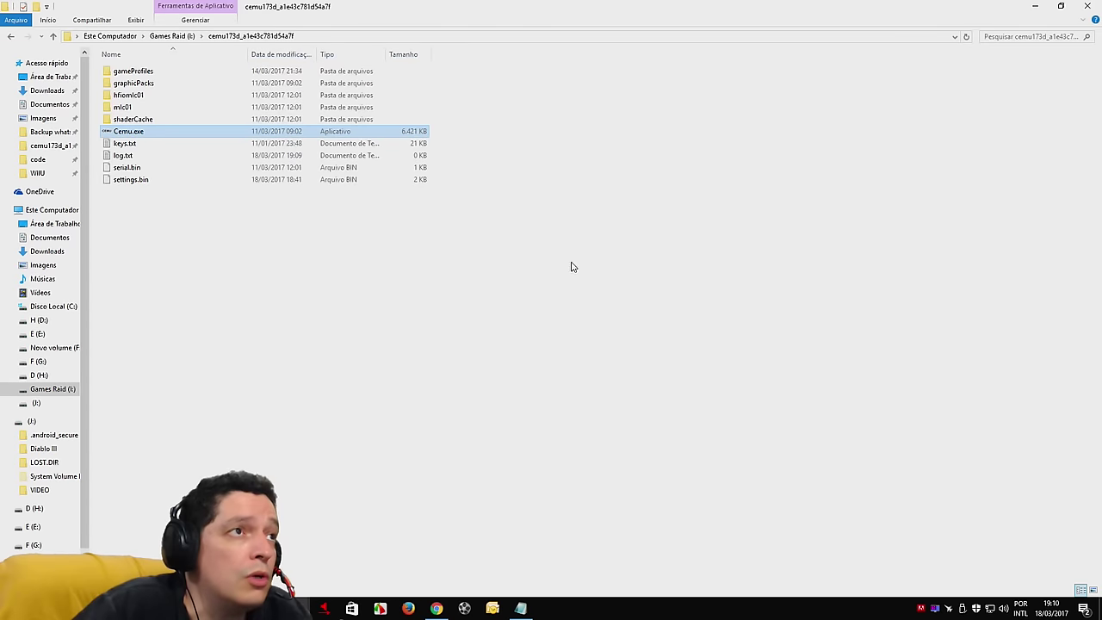
{"action": "left_click", "coordinate": [488, 310]}
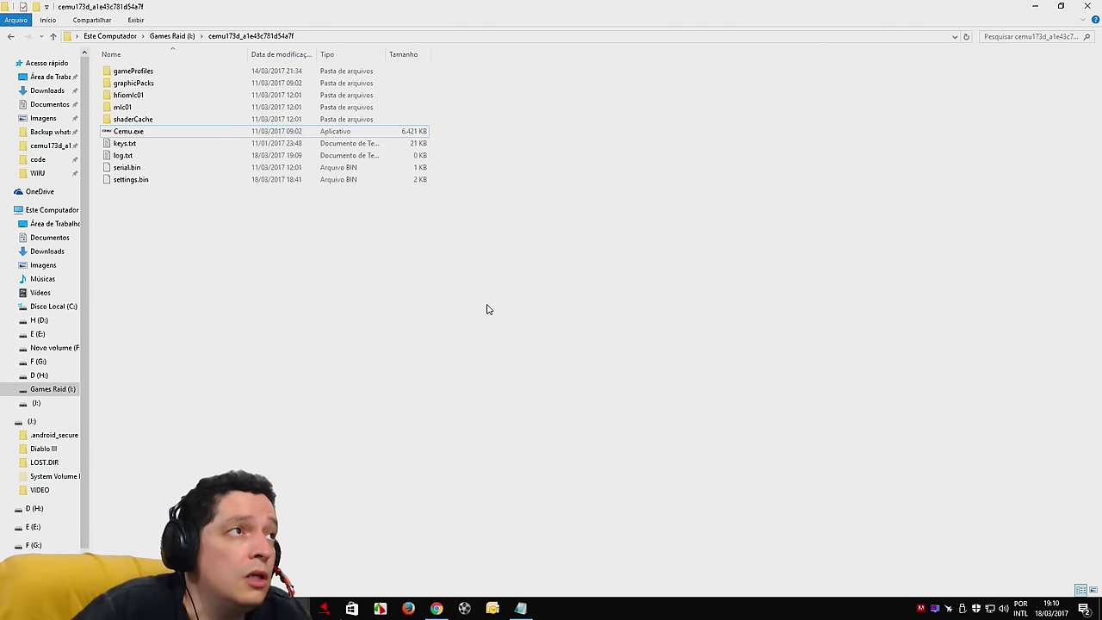